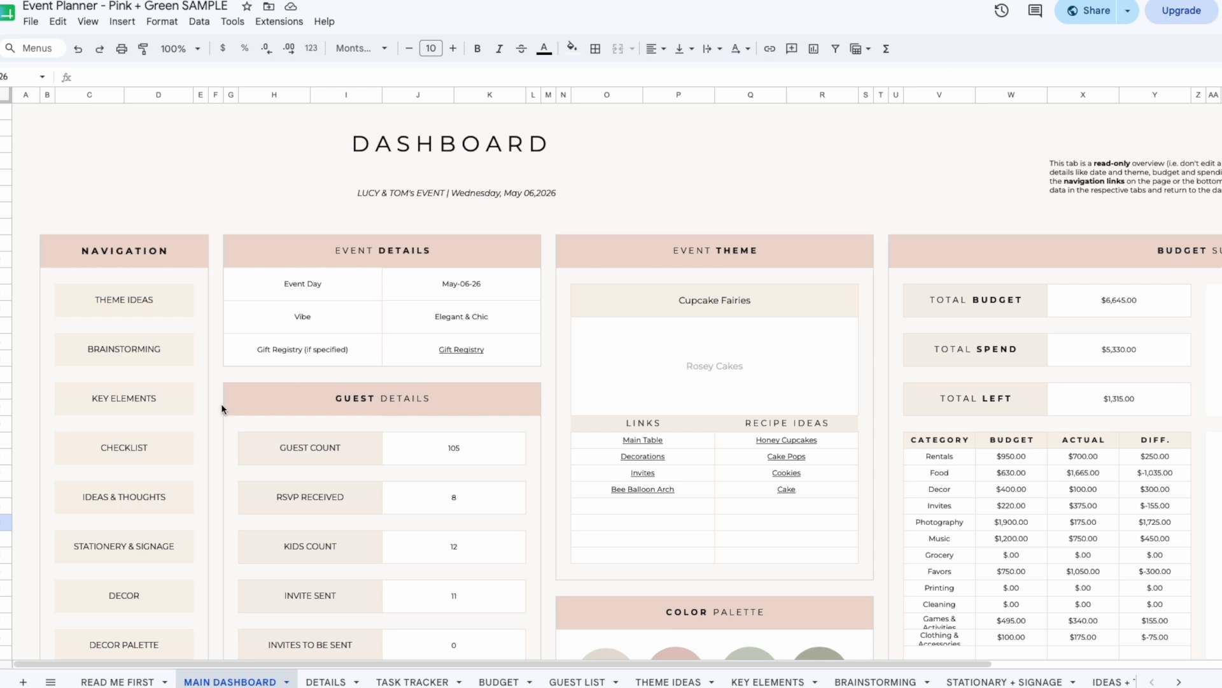
# Open the READ ME FIRST sheet and examine the option for making a copy and the currency link's destination.
pyautogui.click(111, 681)
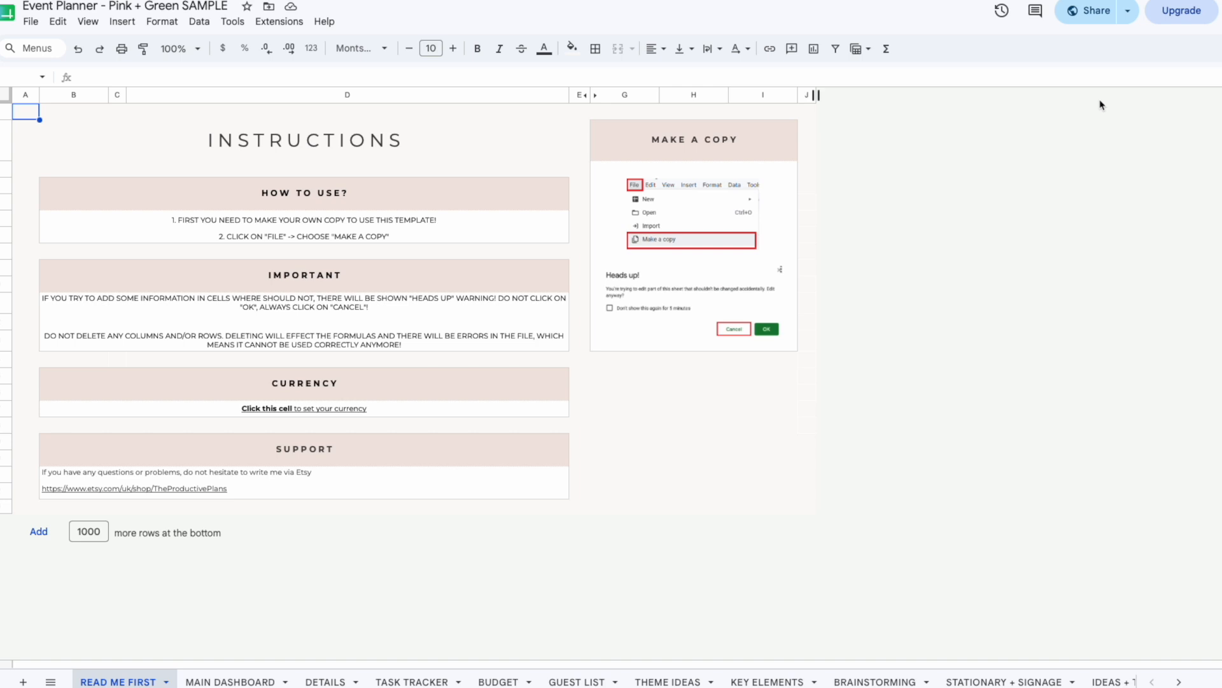
pyautogui.click(32, 22)
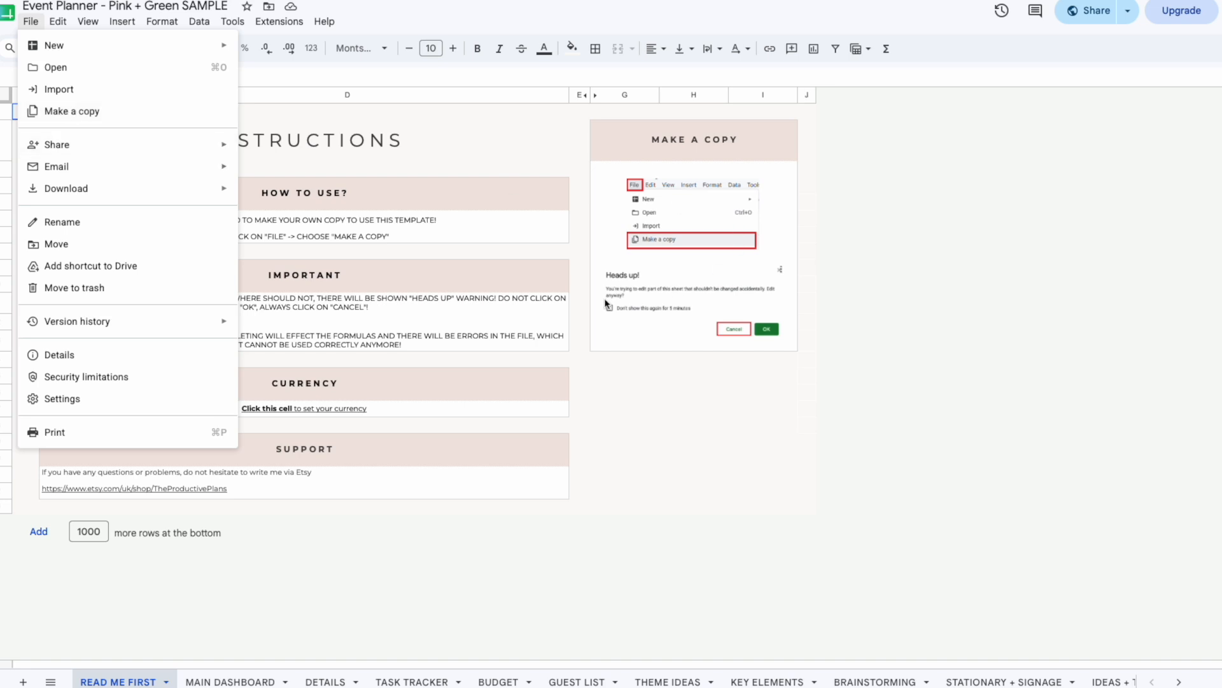
pyautogui.click(685, 461)
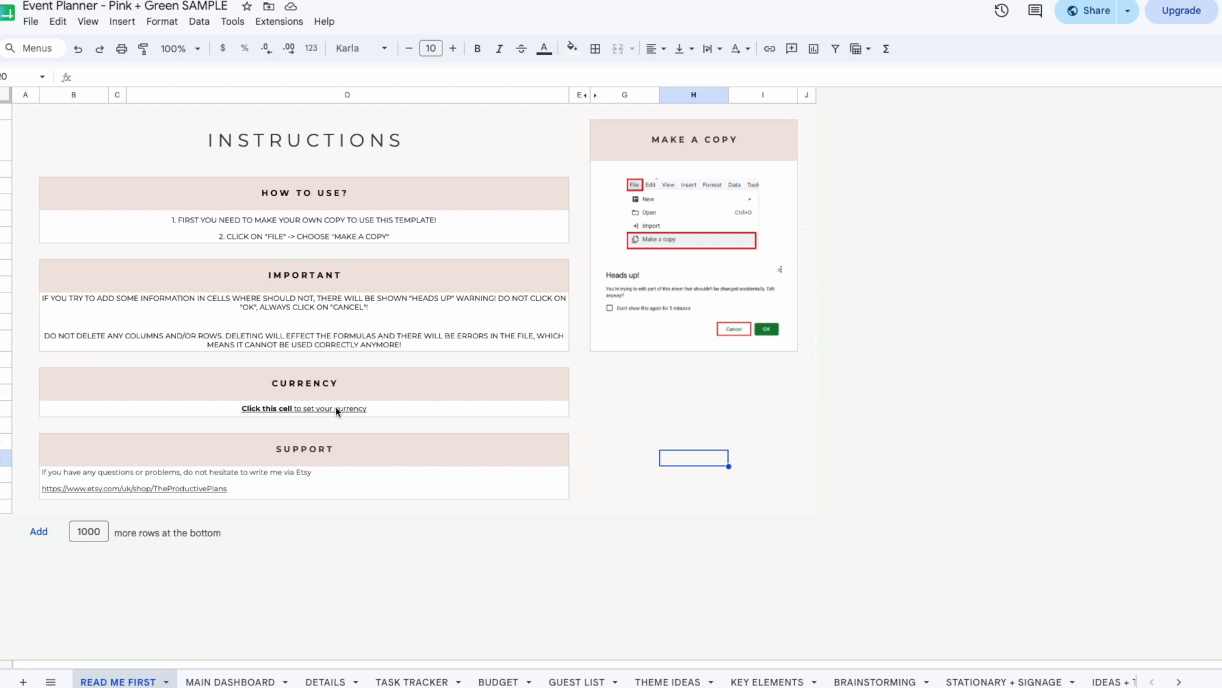
pyautogui.moveTo(311, 409)
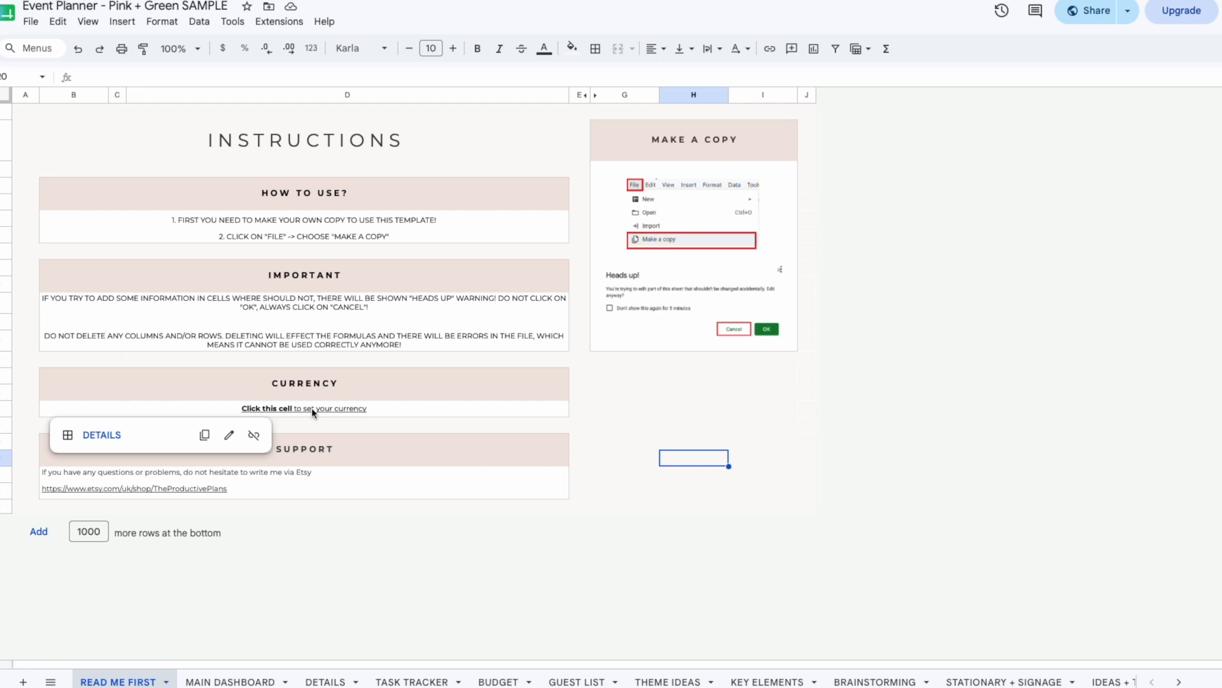
pyautogui.click(666, 414)
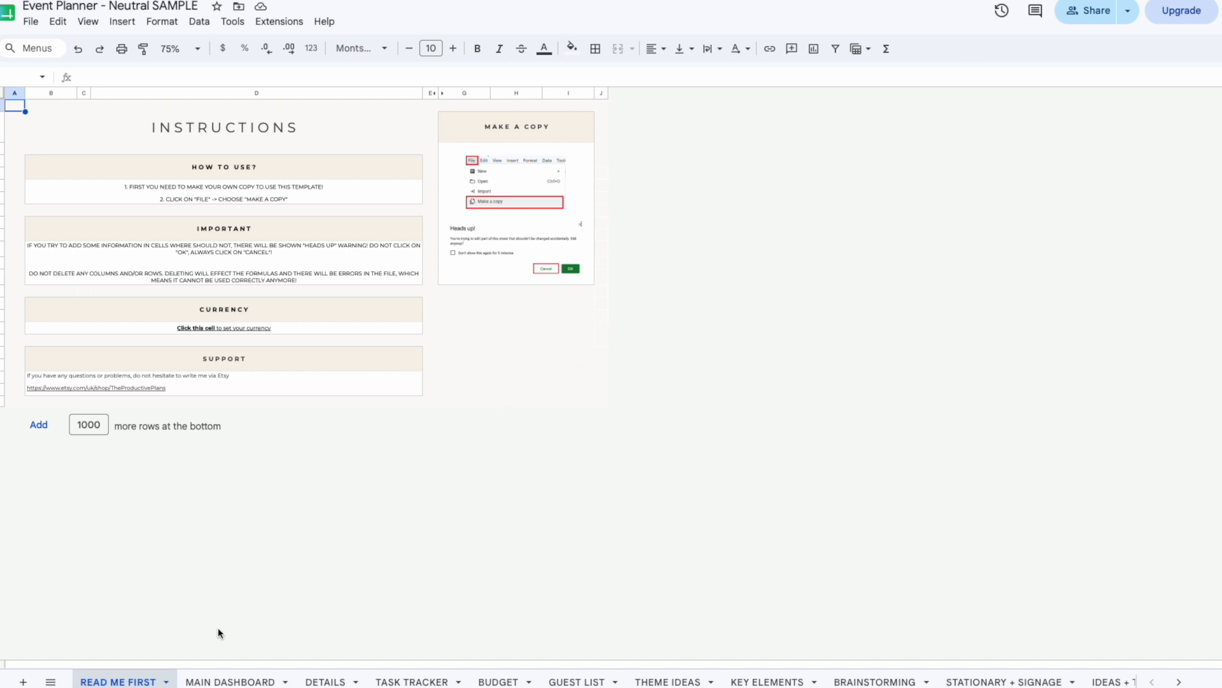
# Move the DETAILS sheet directly ahead of MAIN DASHBOARD and return to the READ ME FIRST sheet.
pyautogui.click(197, 682)
pyautogui.click(130, 683)
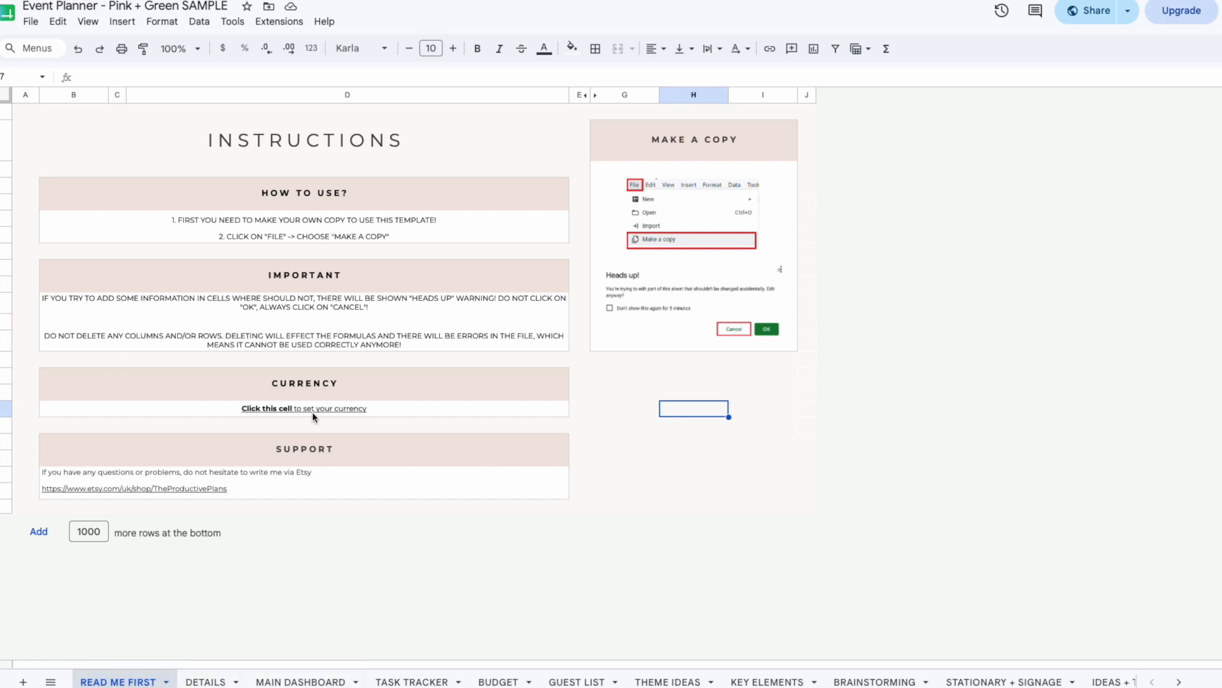
# Follow the currency link to the DETAILS sheet and examine the Honoree 1, plan completion date and gift registry fields.
pyautogui.moveTo(316, 412)
pyautogui.click(300, 409)
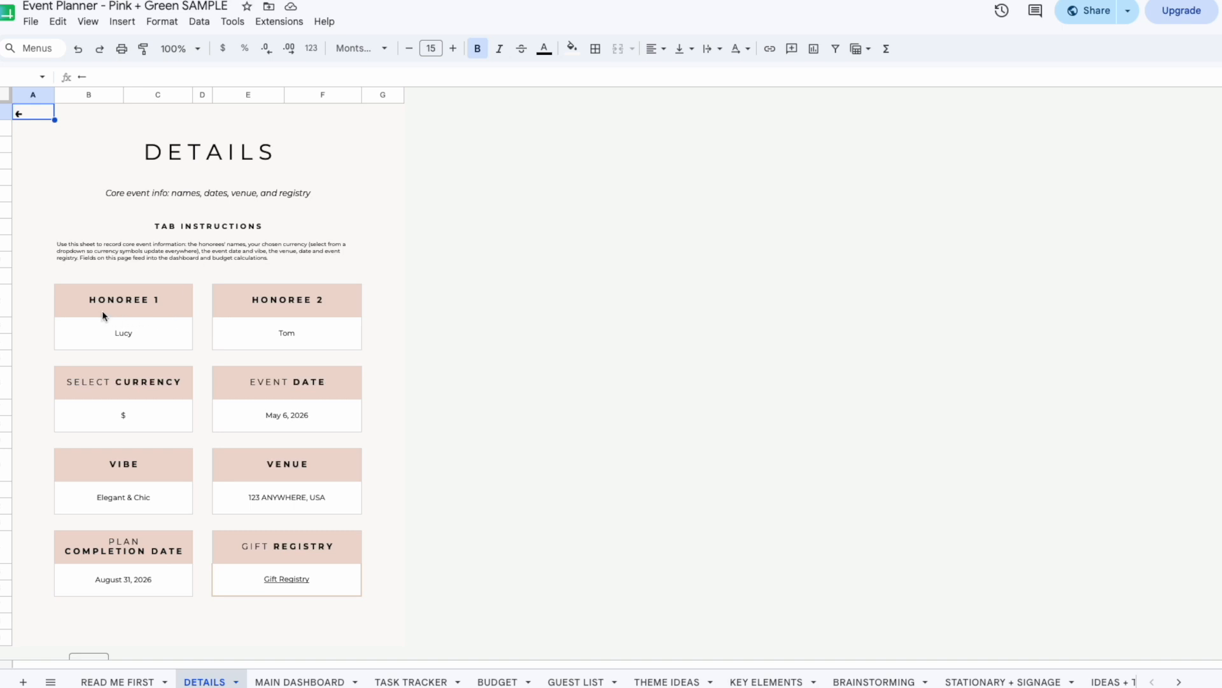
pyautogui.click(147, 345)
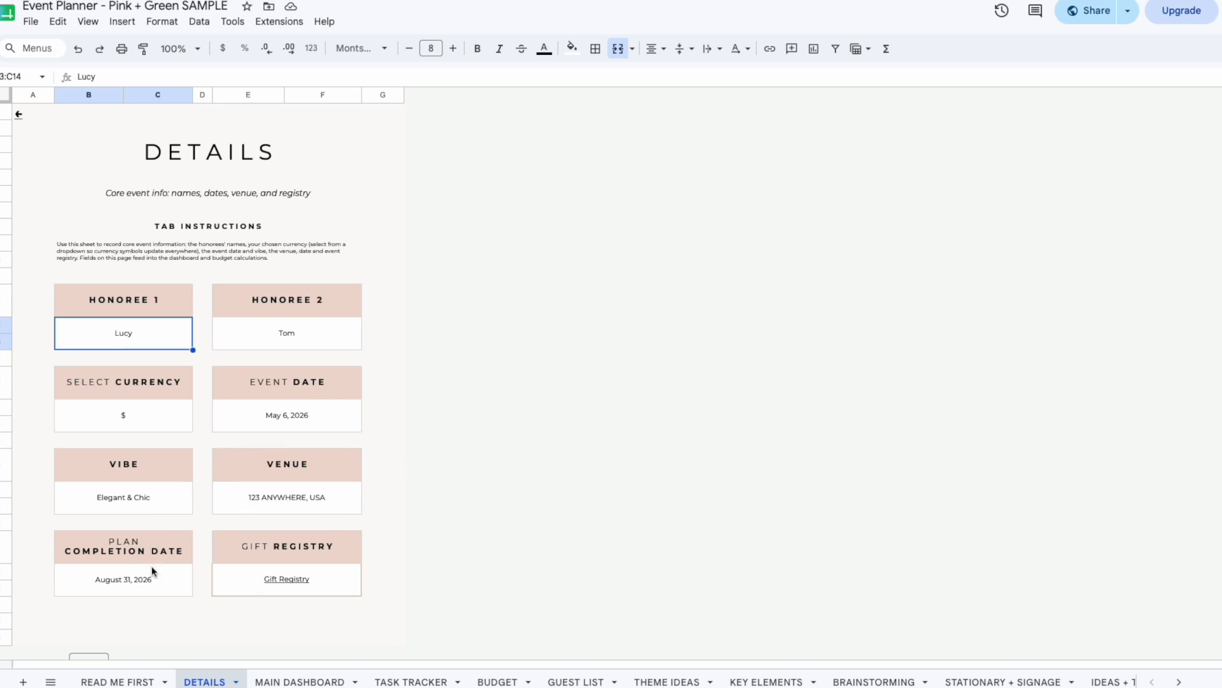
pyautogui.moveTo(318, 575)
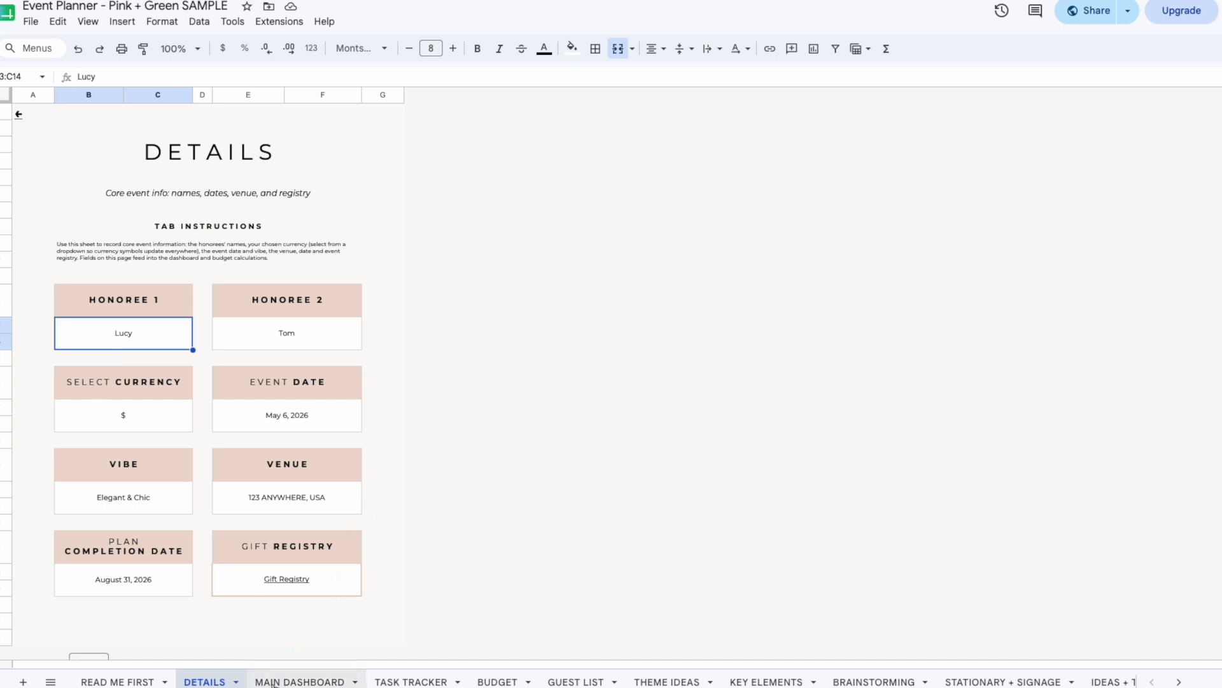
# Open the MAIN DASHBOARD sheet and look over its summary sections, from the event details down to the meal menu and tasks.
pyautogui.click(299, 682)
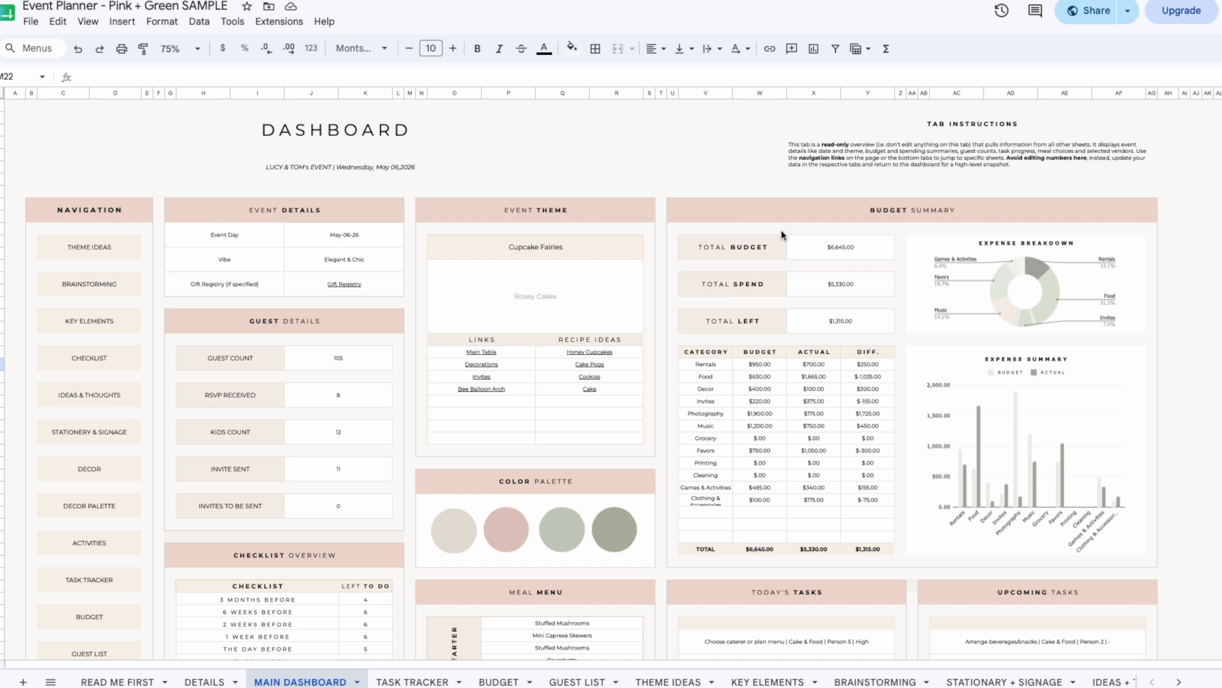
pyautogui.scroll(-1, 415, 407)
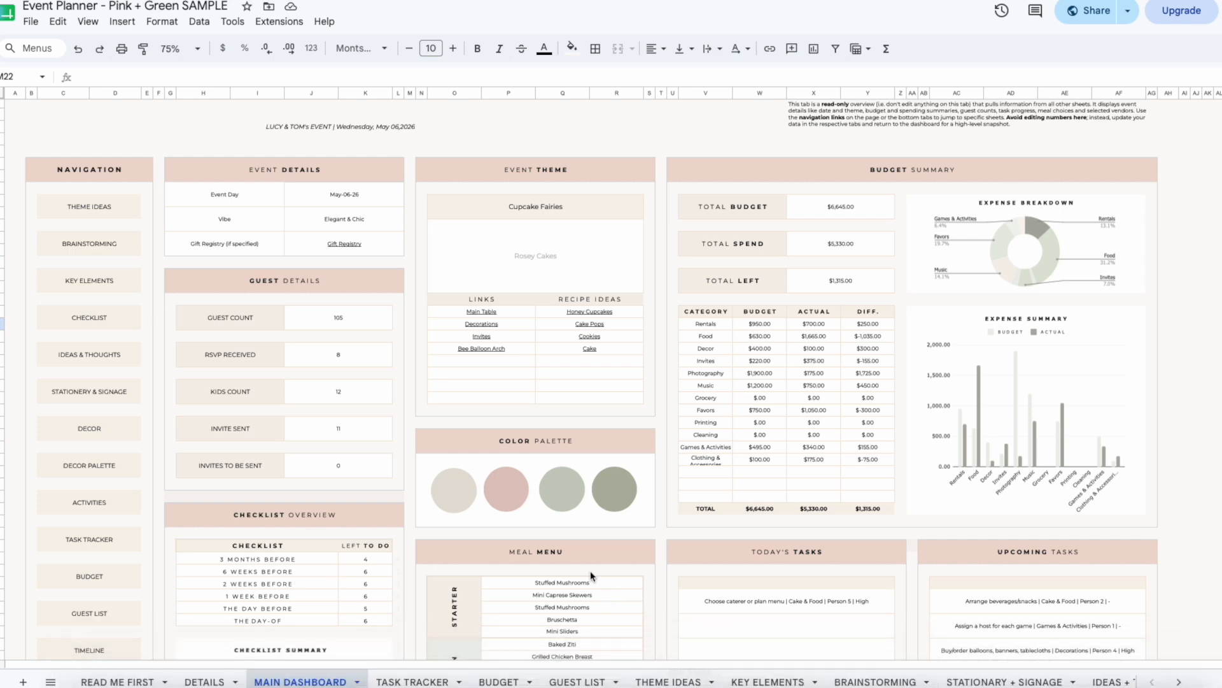
pyautogui.scroll(1, 430, 476)
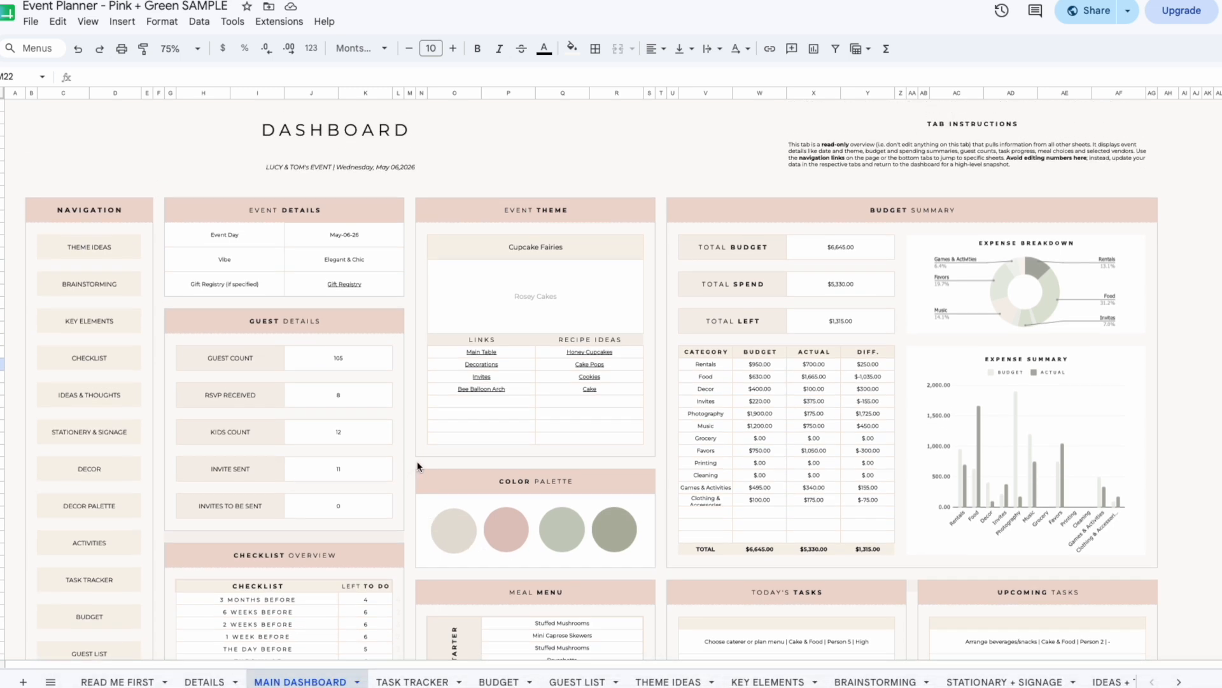
pyautogui.scroll(-2, 405, 676)
pyautogui.scroll(2, 405, 677)
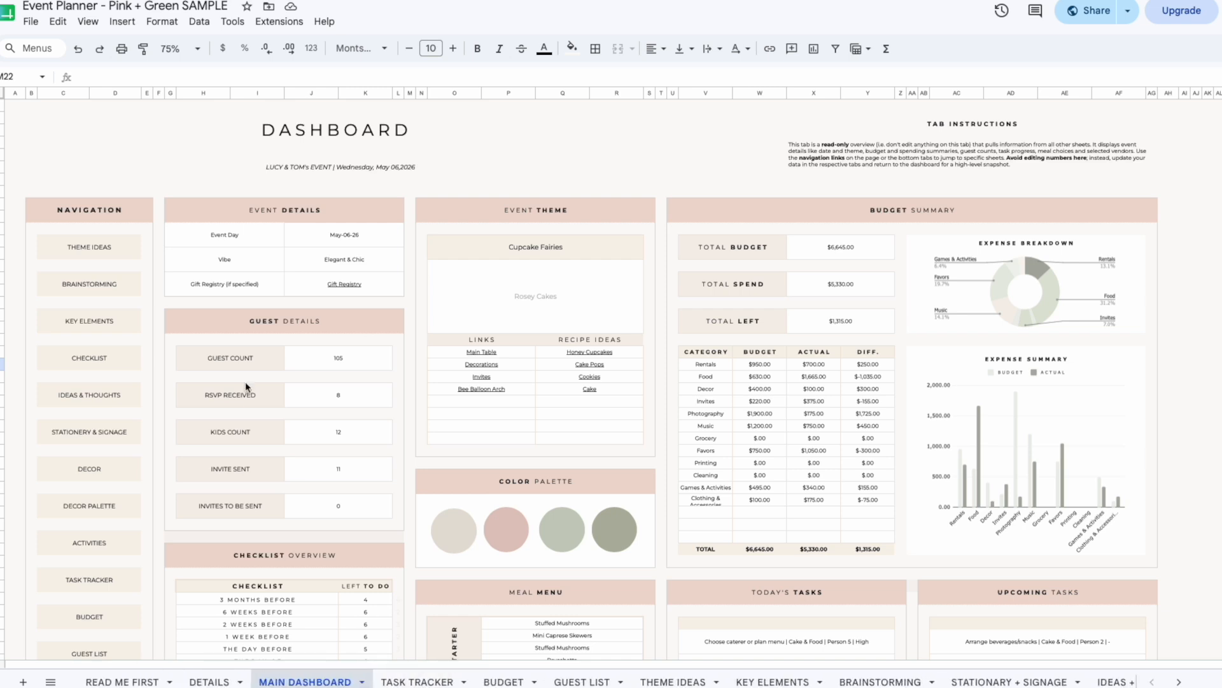
# Inspect the THEME IDEAS and BRAINSTORMING links in the dashboard's navigation column.
pyautogui.click(129, 247)
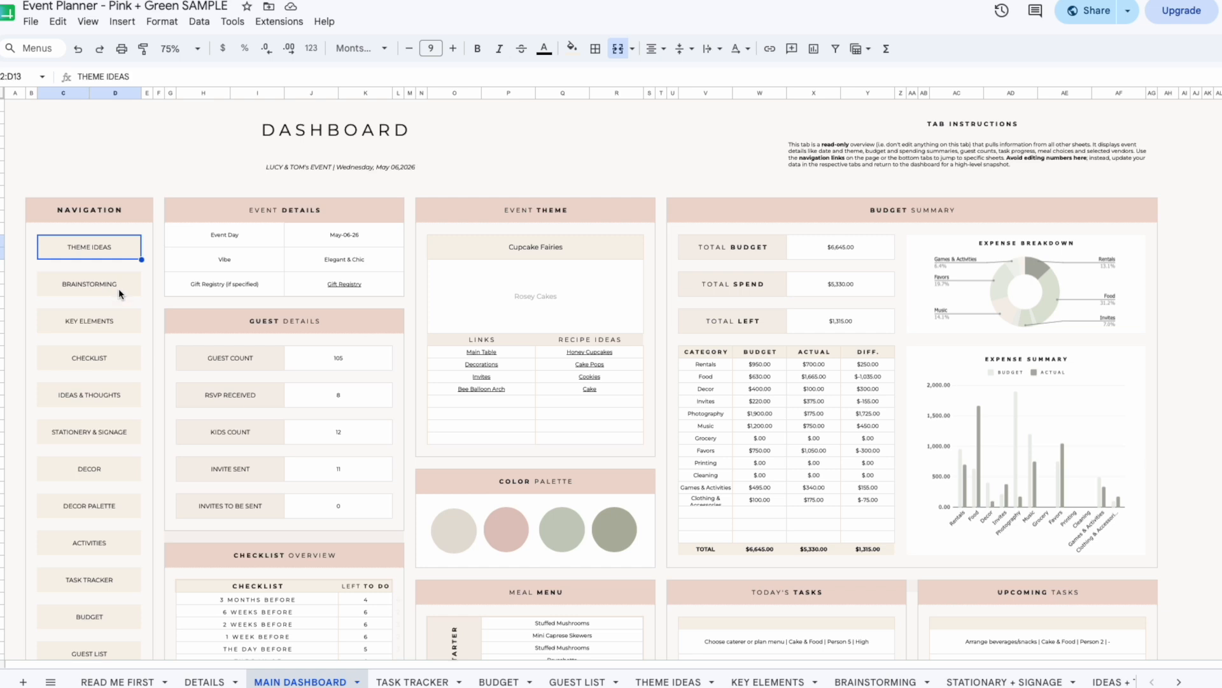
pyautogui.click(119, 290)
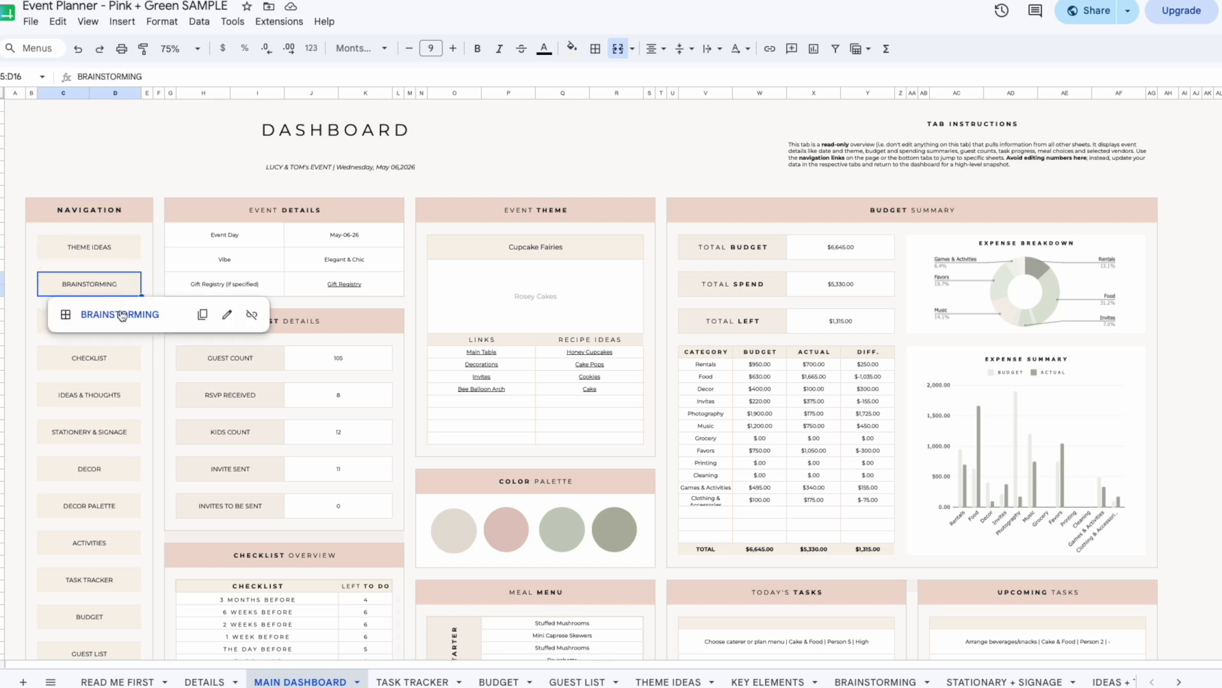
pyautogui.click(158, 266)
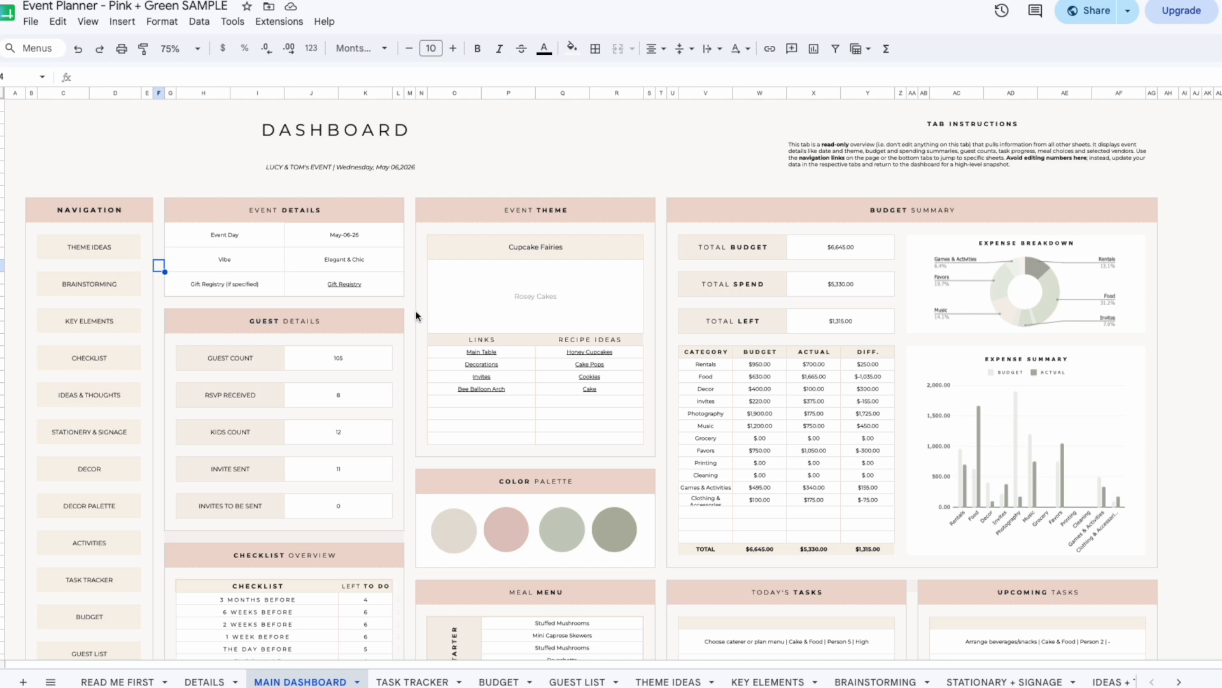
# Open the first circle of the dashboard's color palette for editing as a drawing.
pyautogui.moveTo(463, 536)
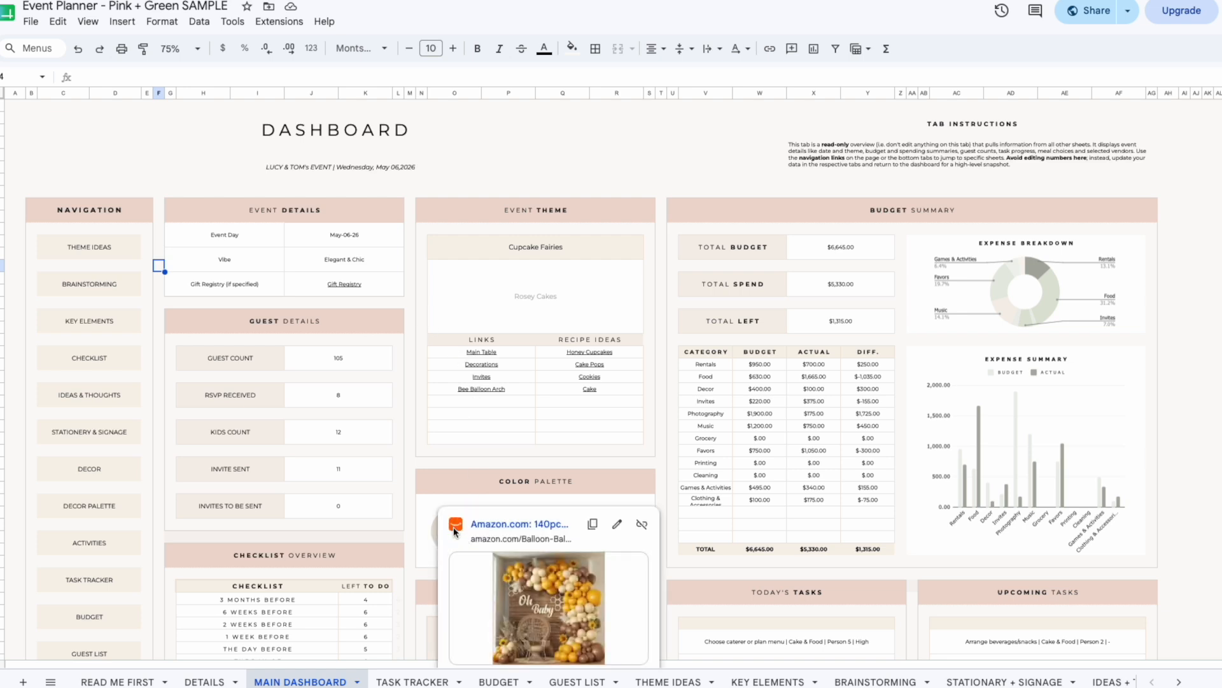
pyautogui.click(420, 500)
pyautogui.click(413, 540)
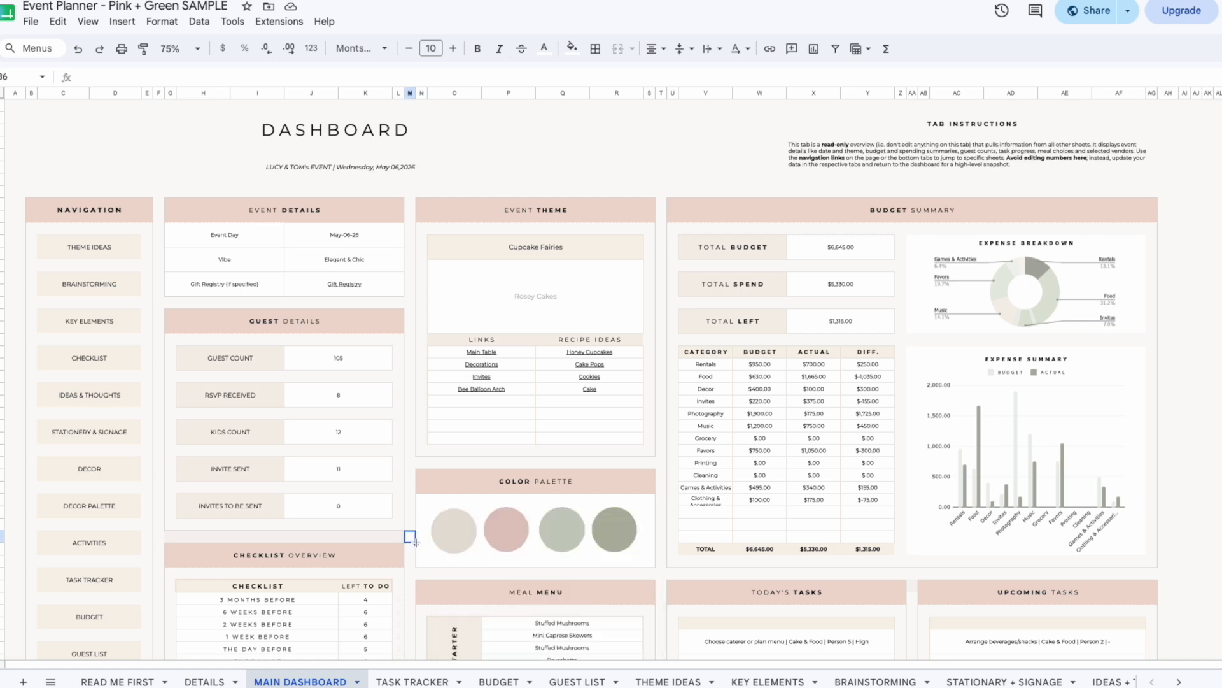
pyautogui.click(459, 540)
pyautogui.click(466, 525)
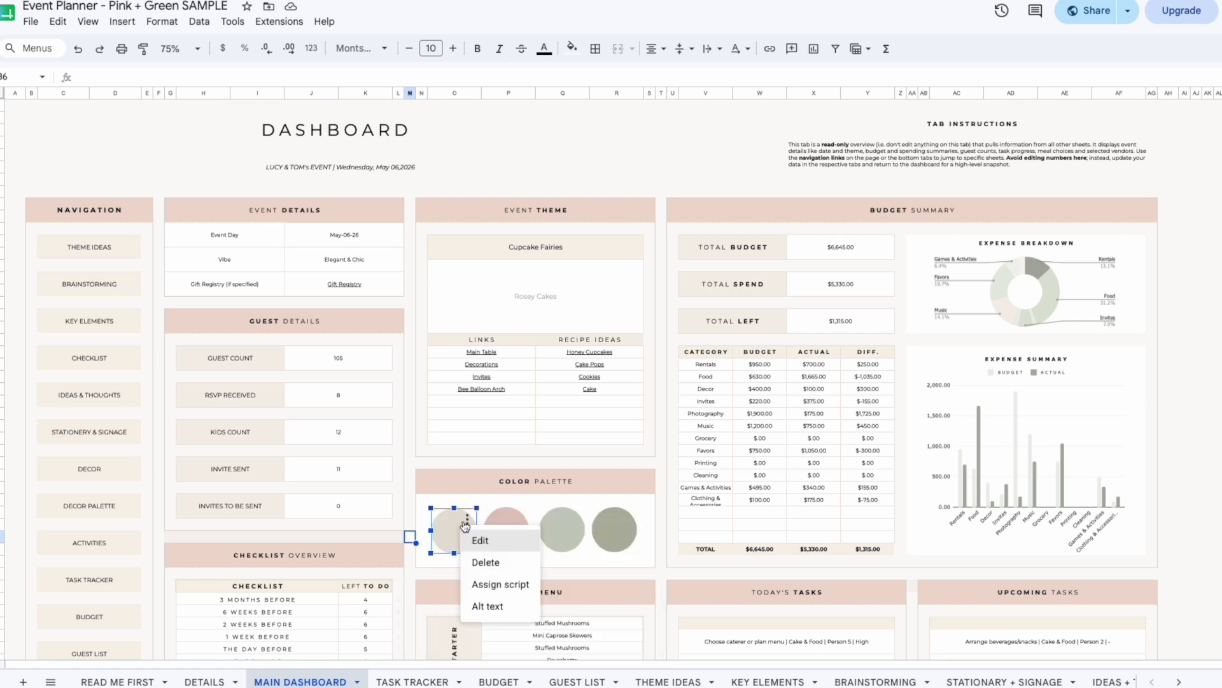
pyautogui.click(482, 541)
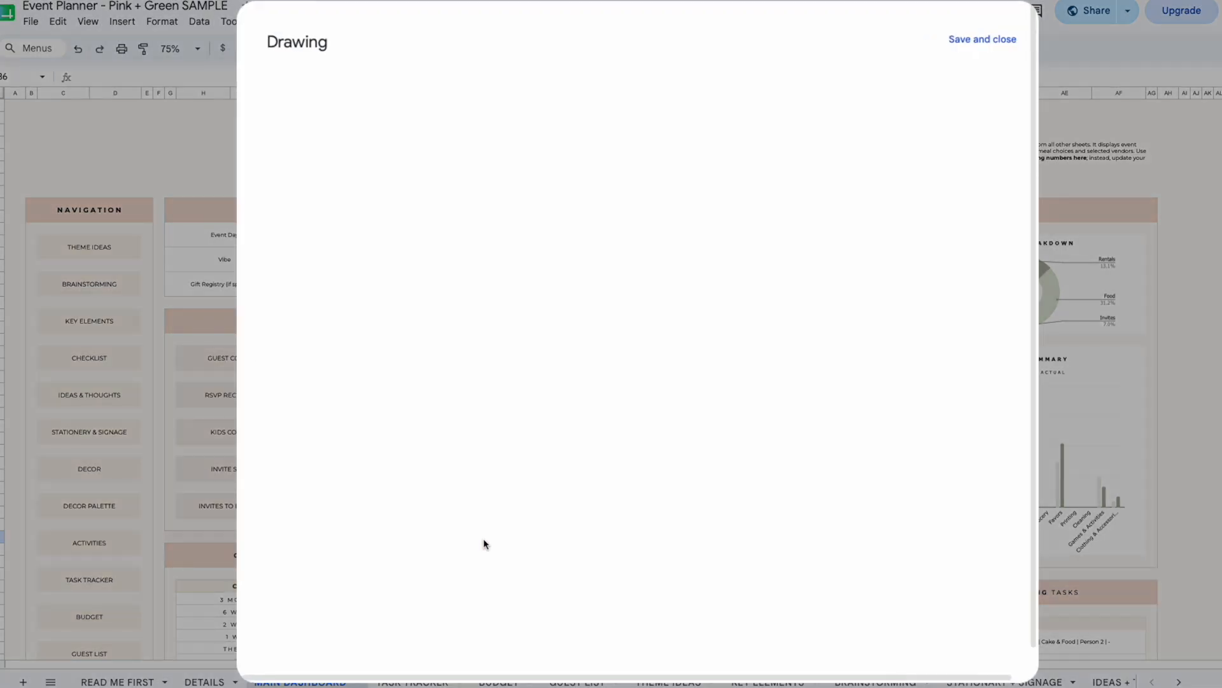
# Apply the custom fill color #e5dfd5ff to the circle, then save and close the drawing.
pyautogui.click(654, 264)
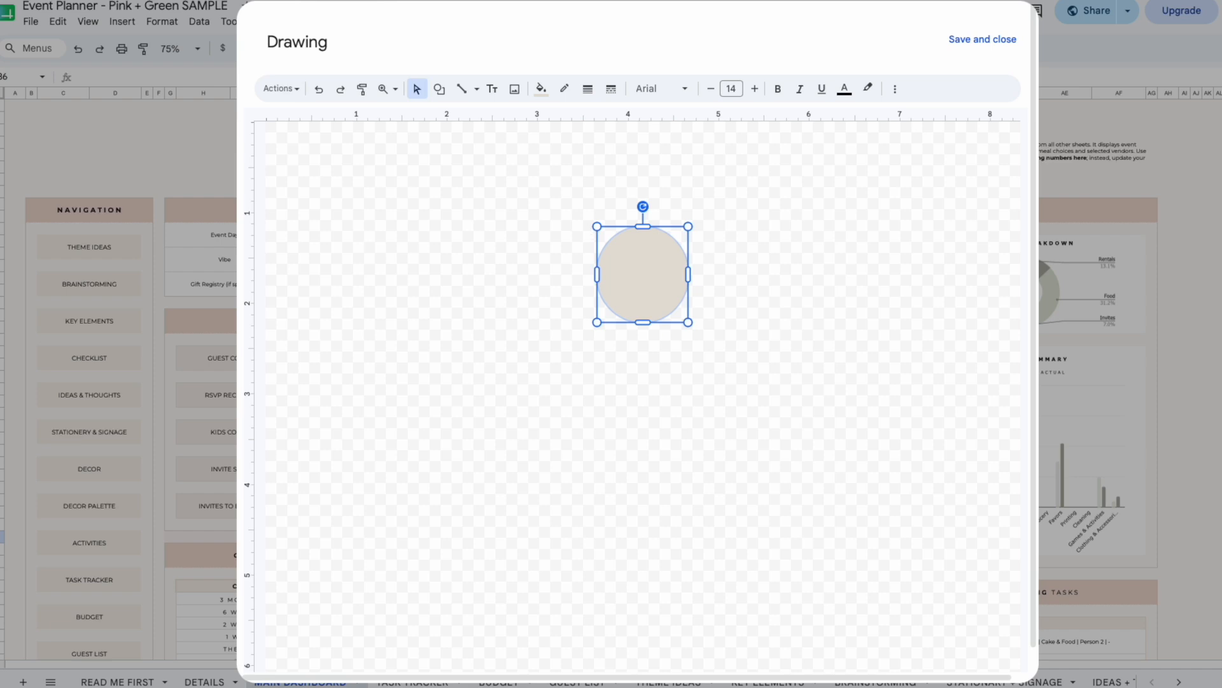
pyautogui.click(541, 88)
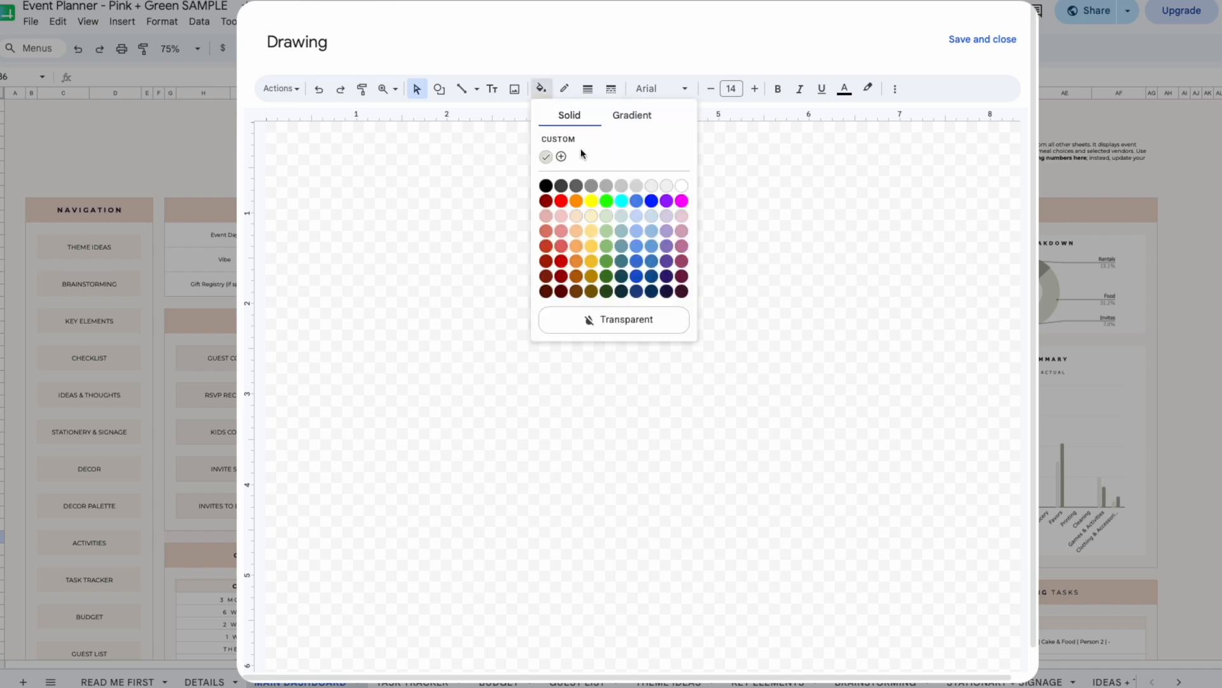
pyautogui.click(561, 156)
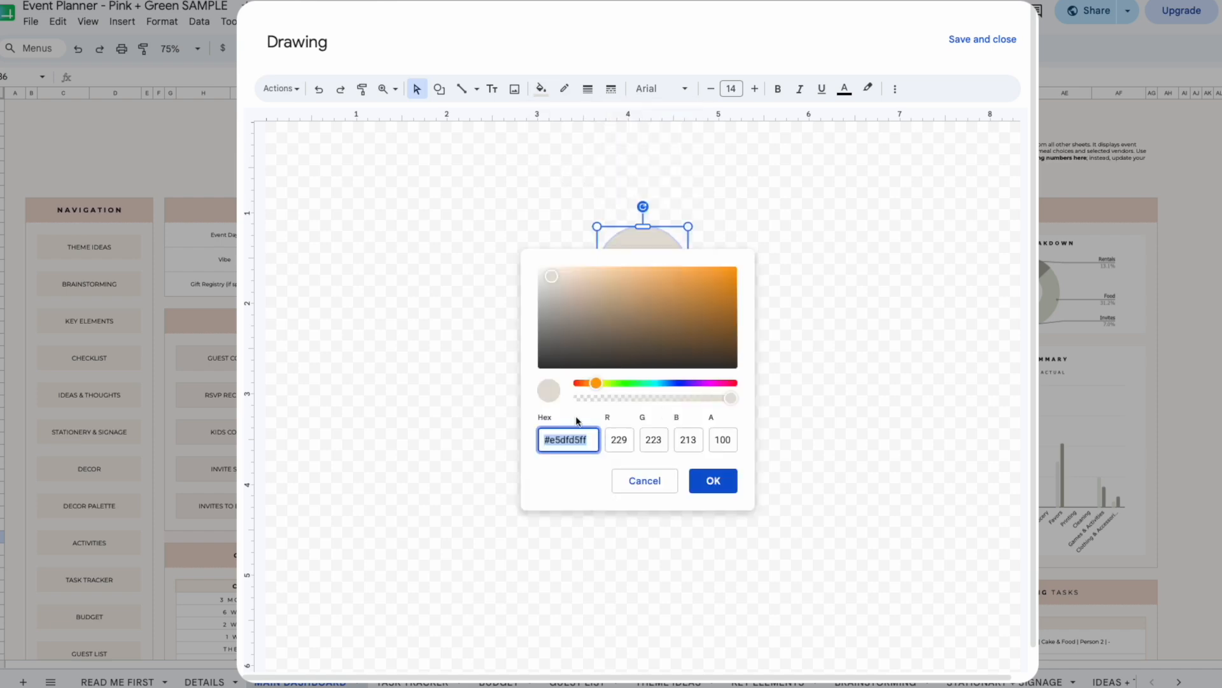
pyautogui.click(713, 480)
pyautogui.click(982, 39)
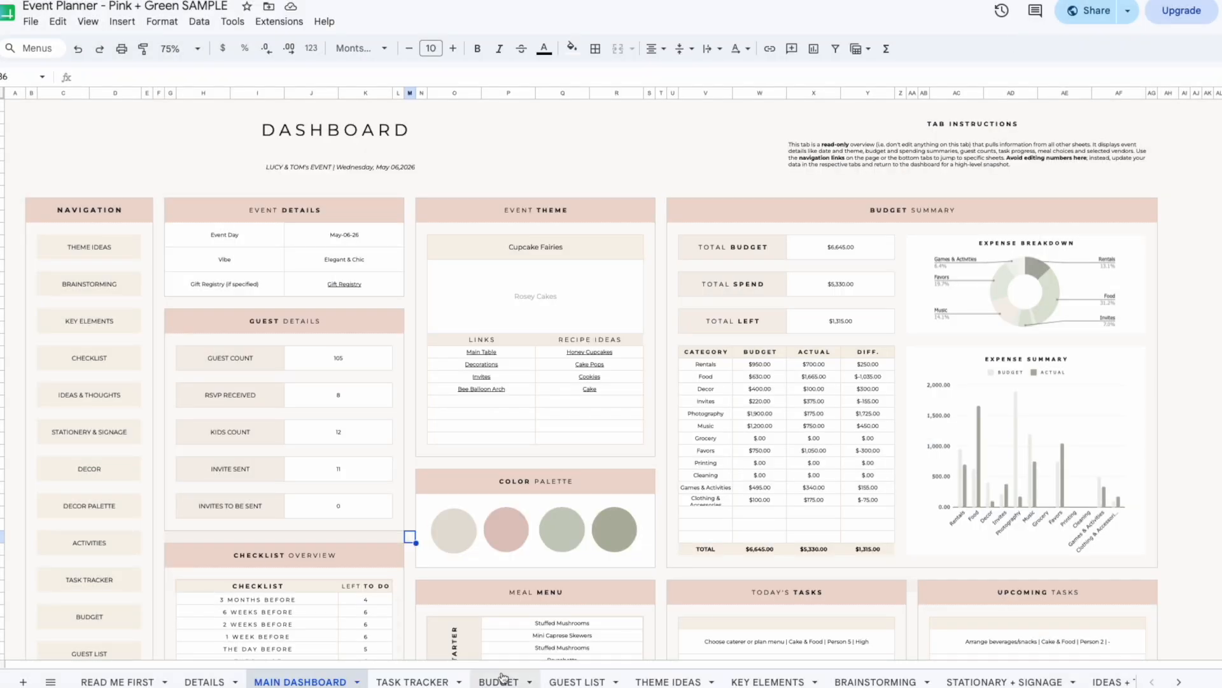
# Open the TASK TRACKER sheet and examine the category dropdown's validation rules in the first empty task row.
pyautogui.click(417, 681)
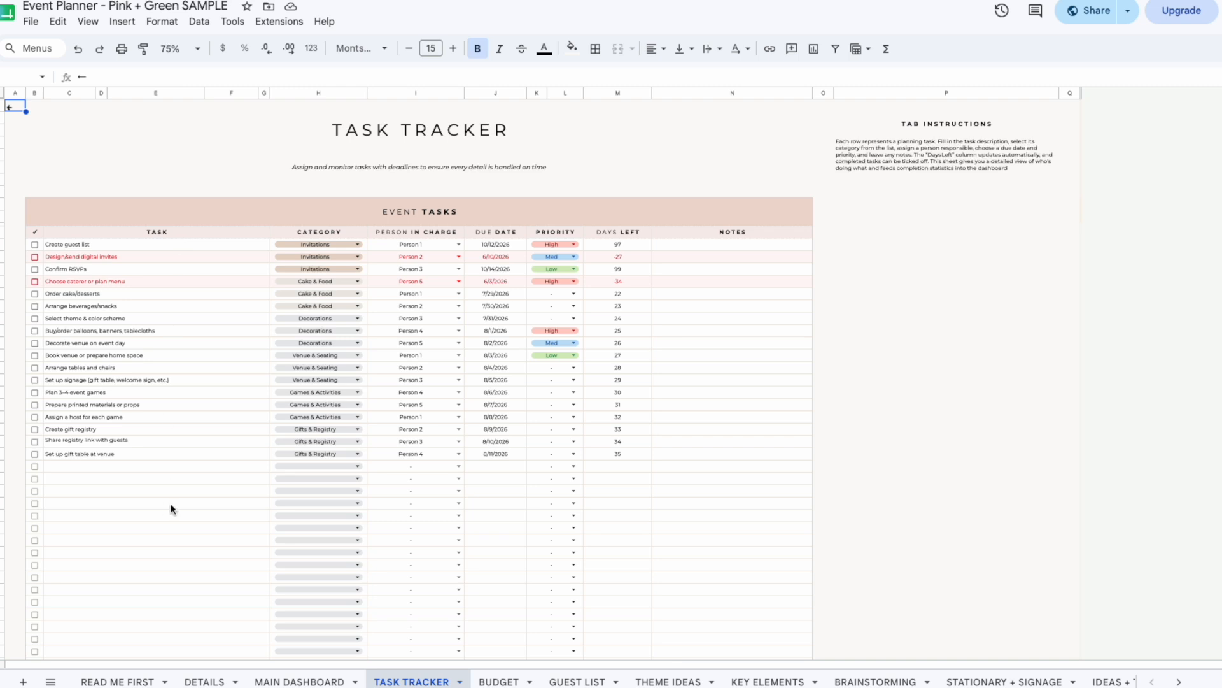
pyautogui.click(358, 465)
pyautogui.scroll(-1, 357, 484)
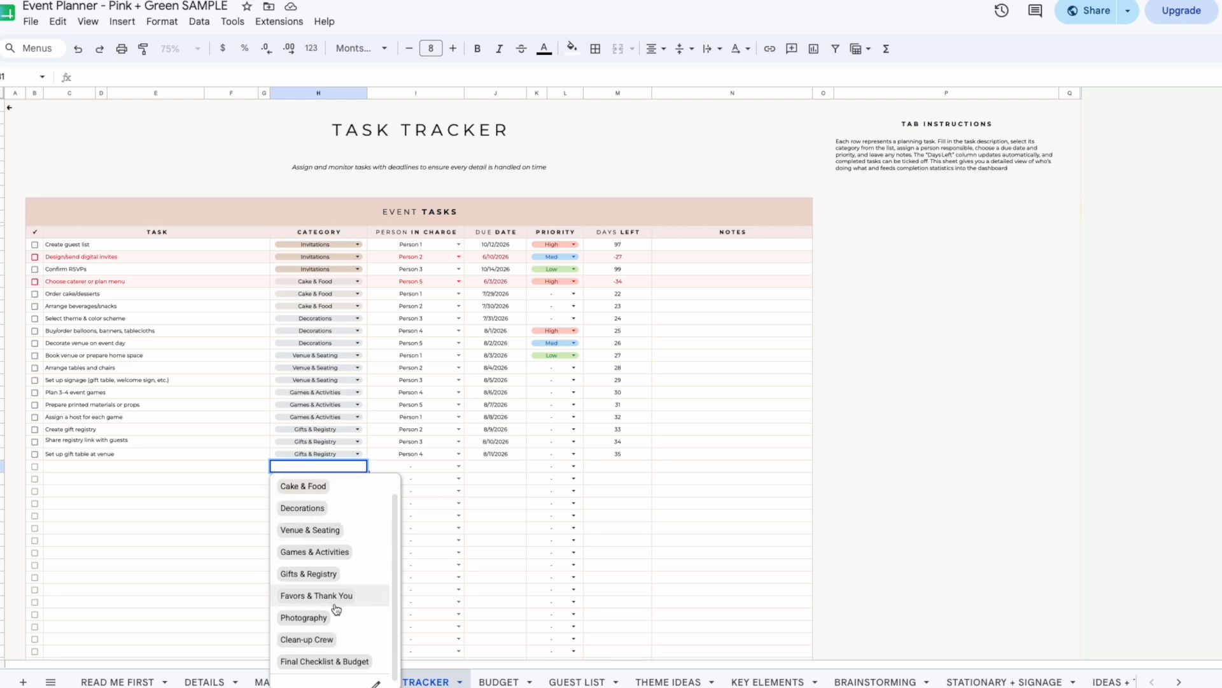
pyautogui.scroll(-1, 343, 608)
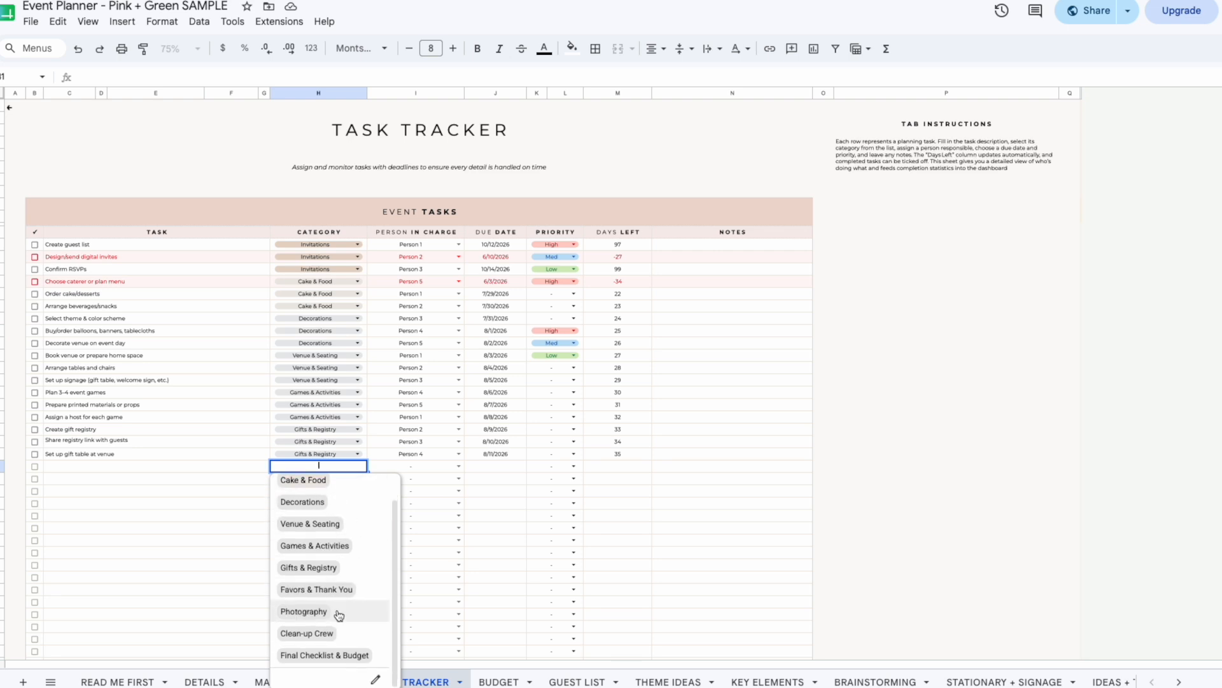
pyautogui.click(374, 680)
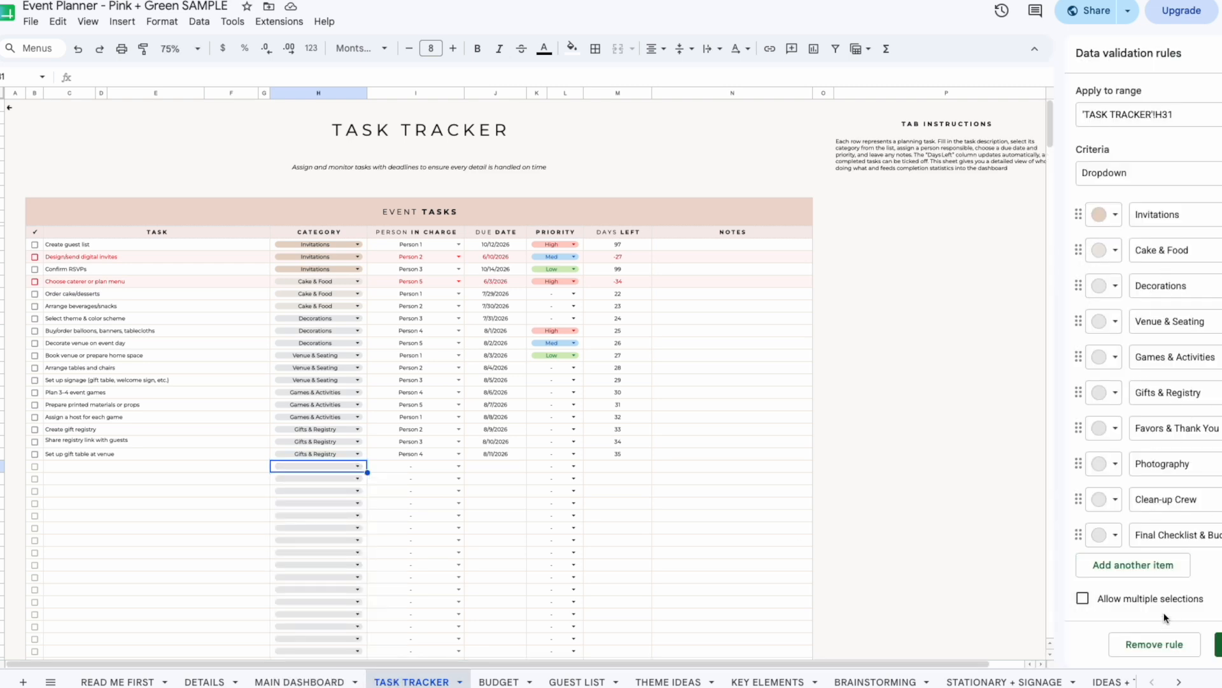
pyautogui.click(1218, 644)
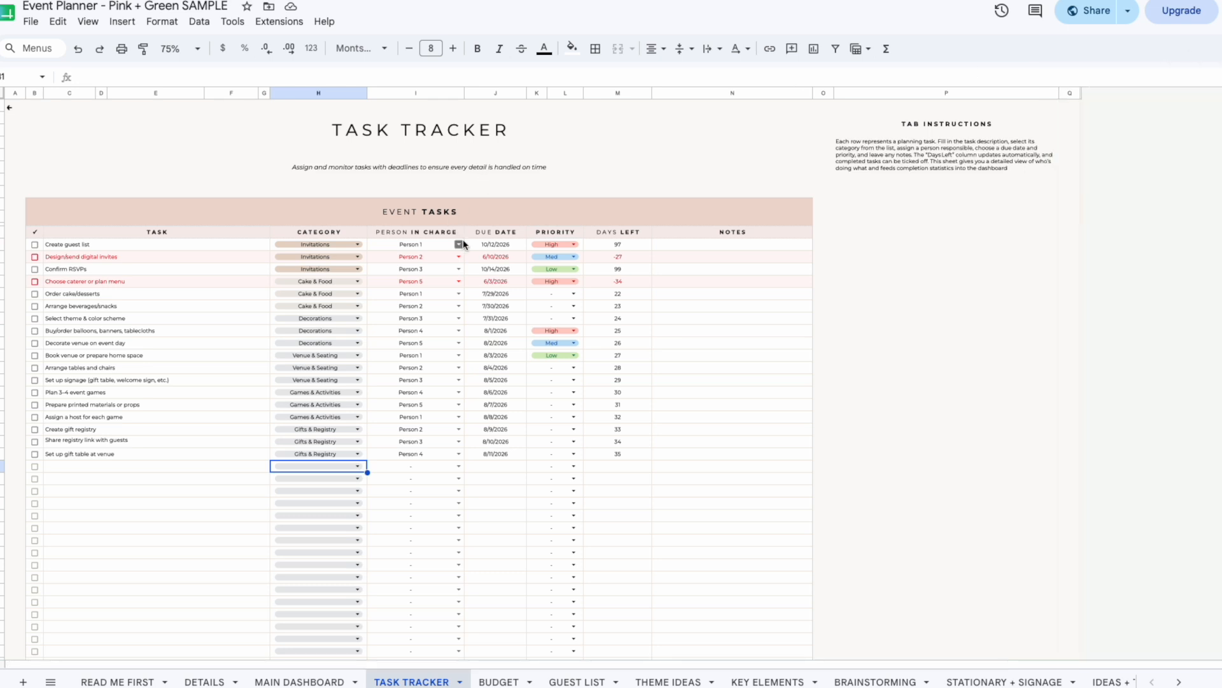
# Examine the person-in-charge dropdown rules for the gift table task and the priority options for the balloons, banners and tablecloths task.
pyautogui.click(459, 453)
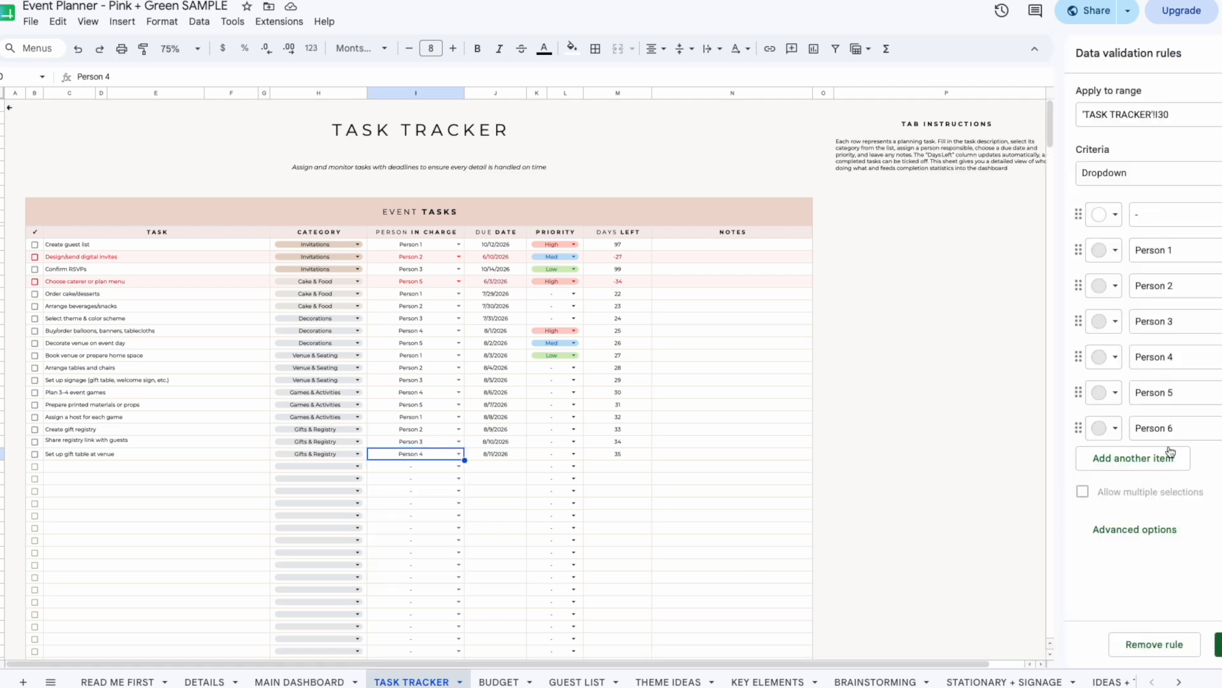
pyautogui.click(1219, 644)
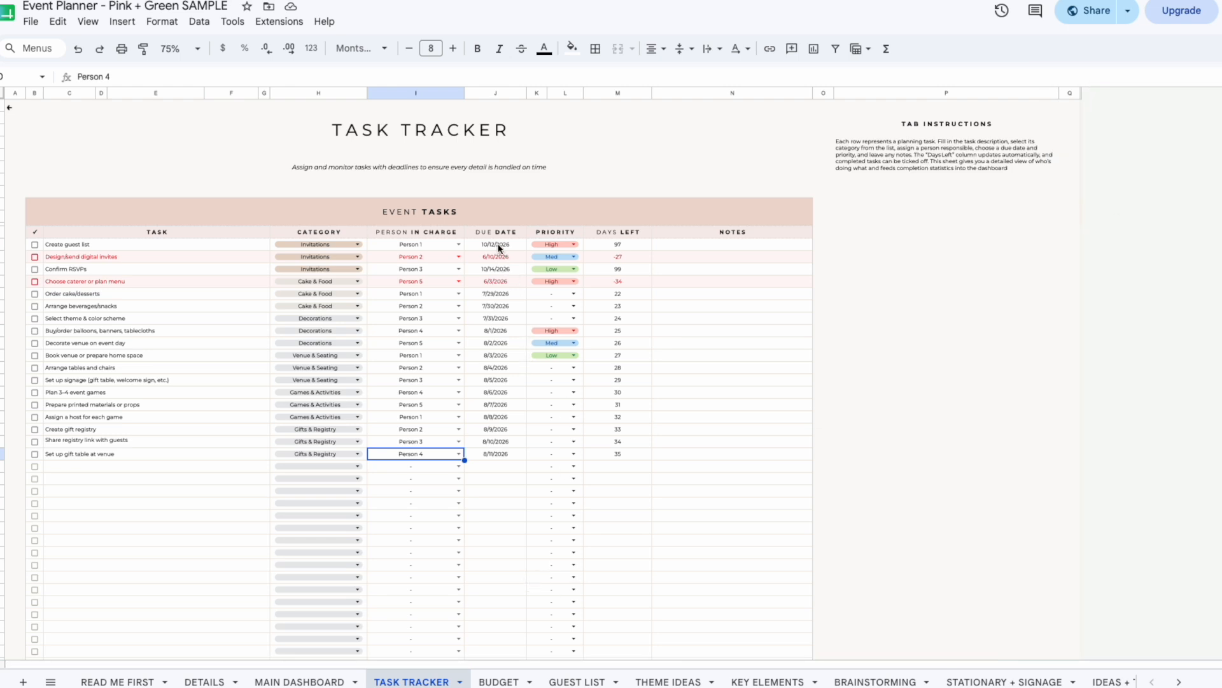
pyautogui.click(573, 331)
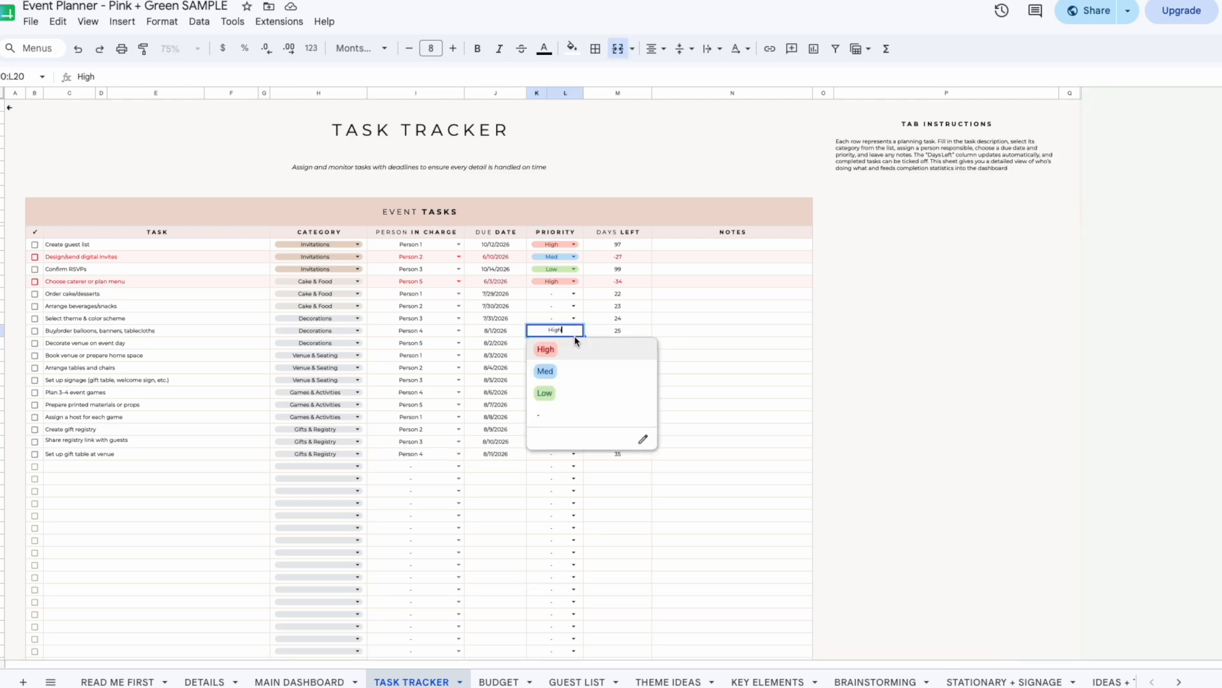
pyautogui.click(756, 347)
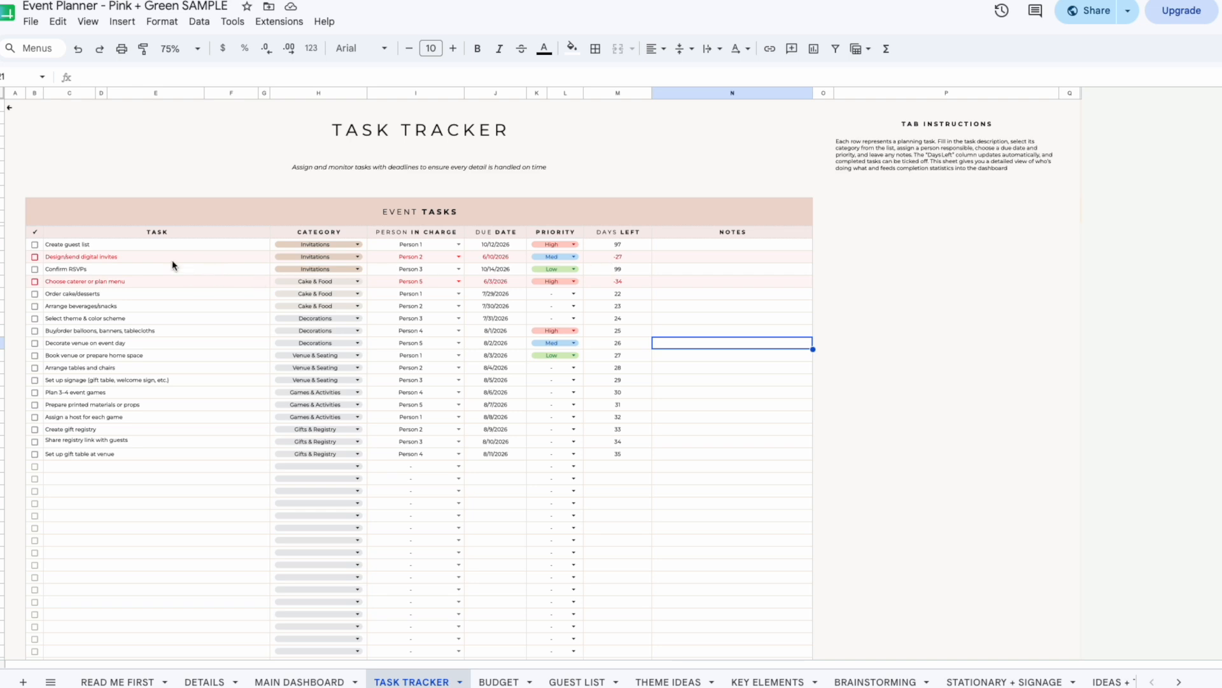
# Mark the Order cake/desserts task as completed and clear the mark again.
pyautogui.click(35, 294)
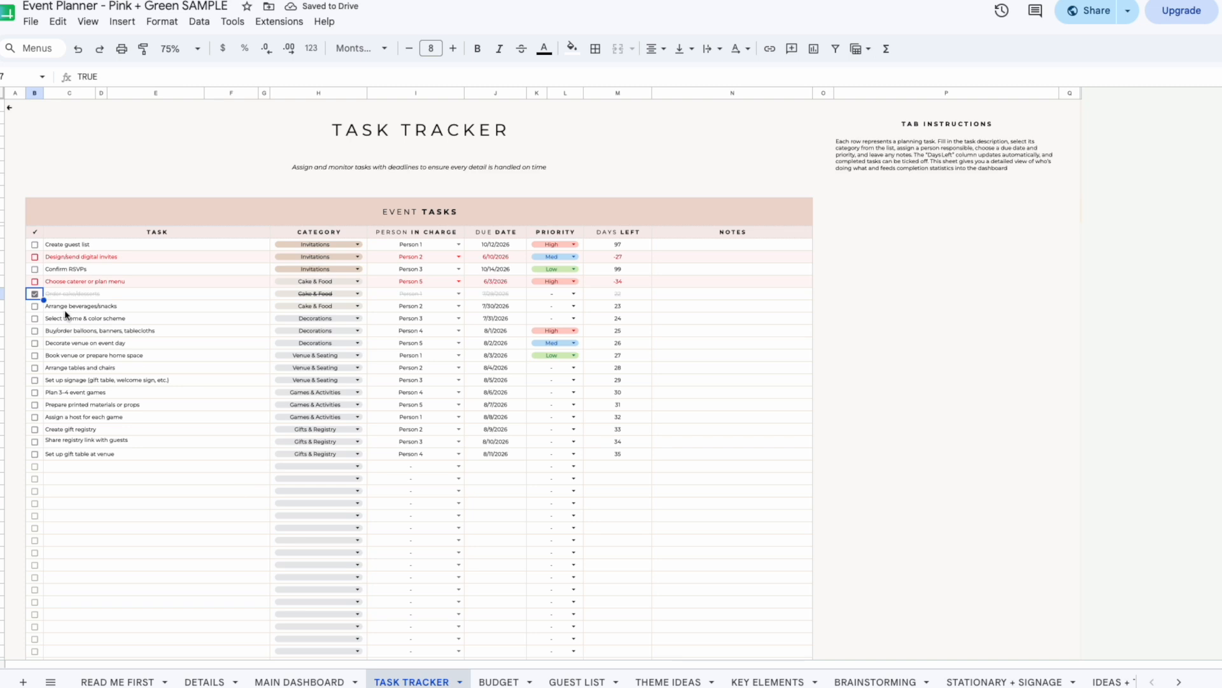
pyautogui.click(34, 294)
# Open the BUDGET sheet to view the event's expense summary and category tables.
pyautogui.click(499, 682)
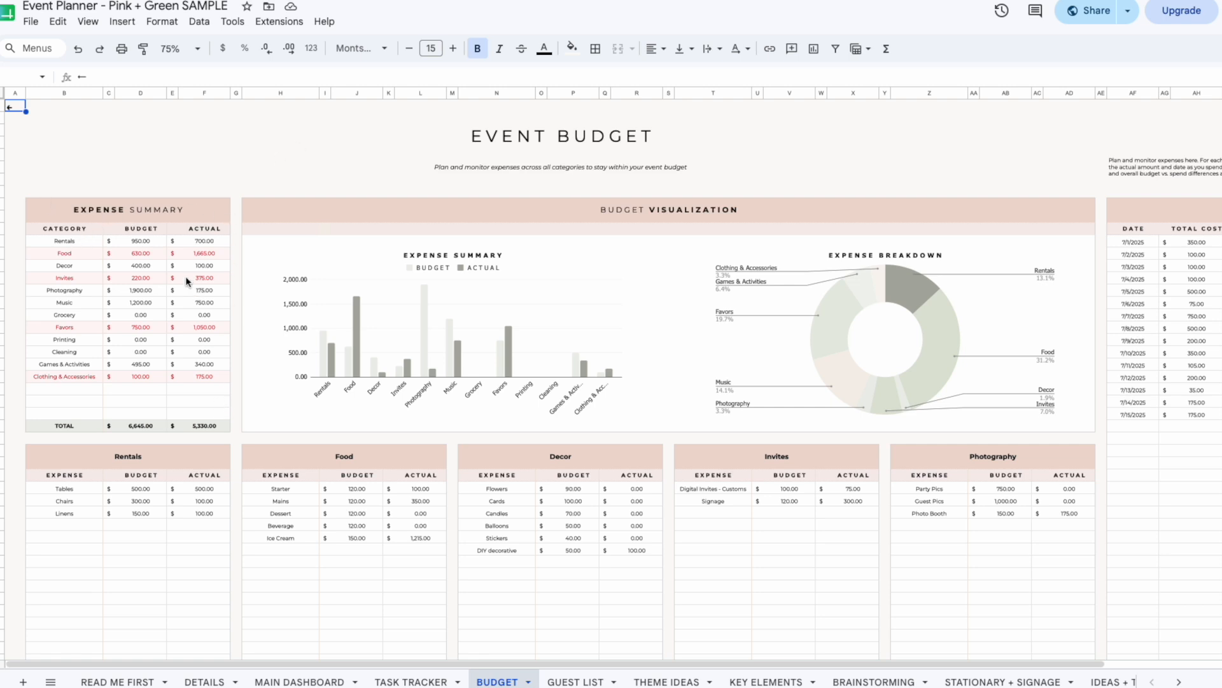
# Examine the Rentals, Food and Decor categories in the expense summary and the linked Rentals table heading.
pyautogui.click(89, 245)
pyautogui.click(87, 254)
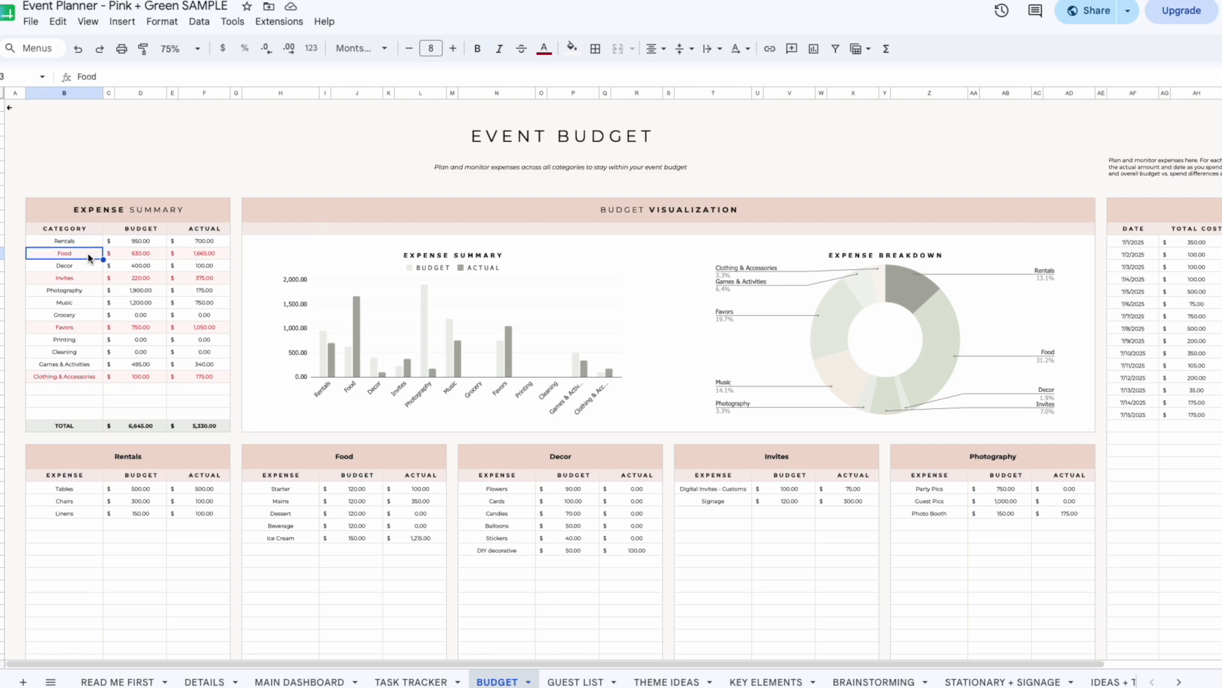
pyautogui.click(84, 266)
pyautogui.click(204, 452)
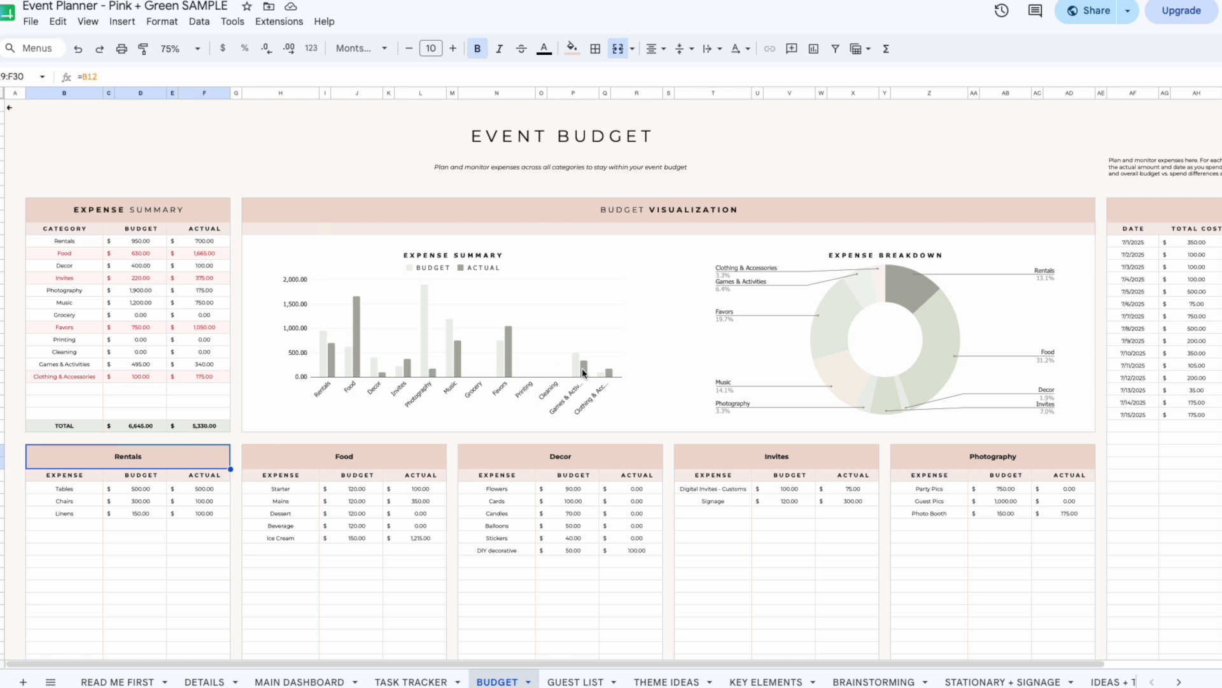
# Rename the Rentals category to Flowers in the expense summary and undo the change.
pyautogui.click(72, 242)
pyautogui.moveTo(117, 71); pyautogui.dragTo(76, 67)
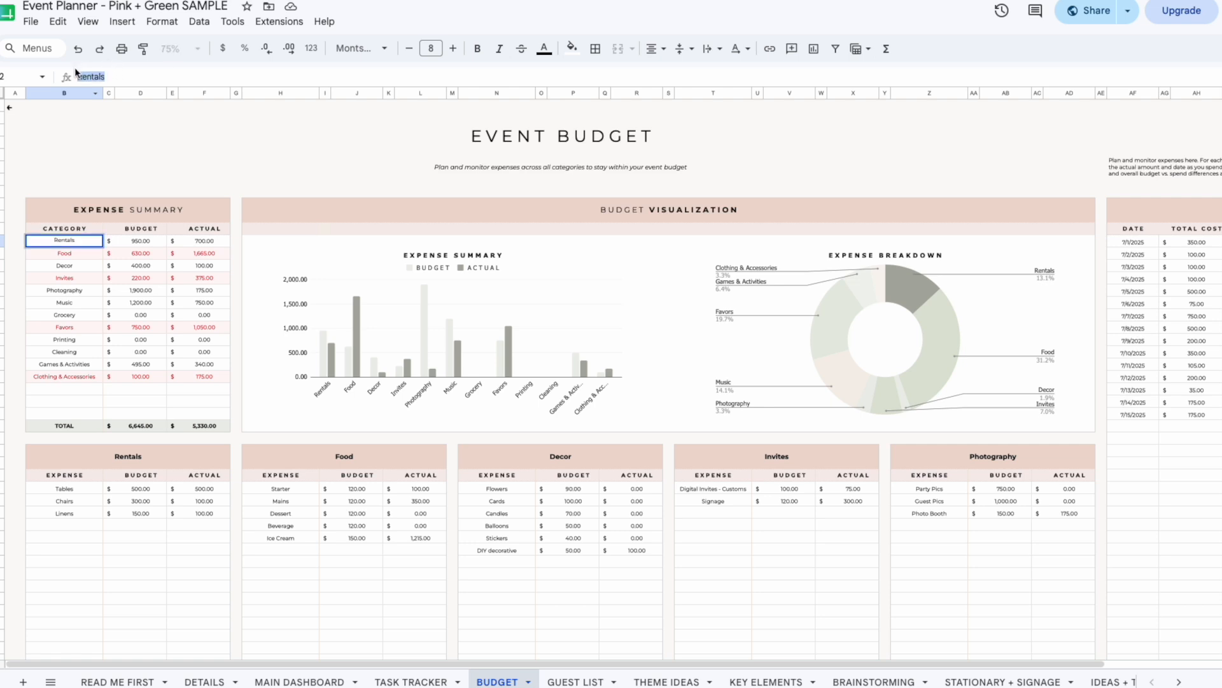
pyautogui.write('Flowers')
pyautogui.press('Return')
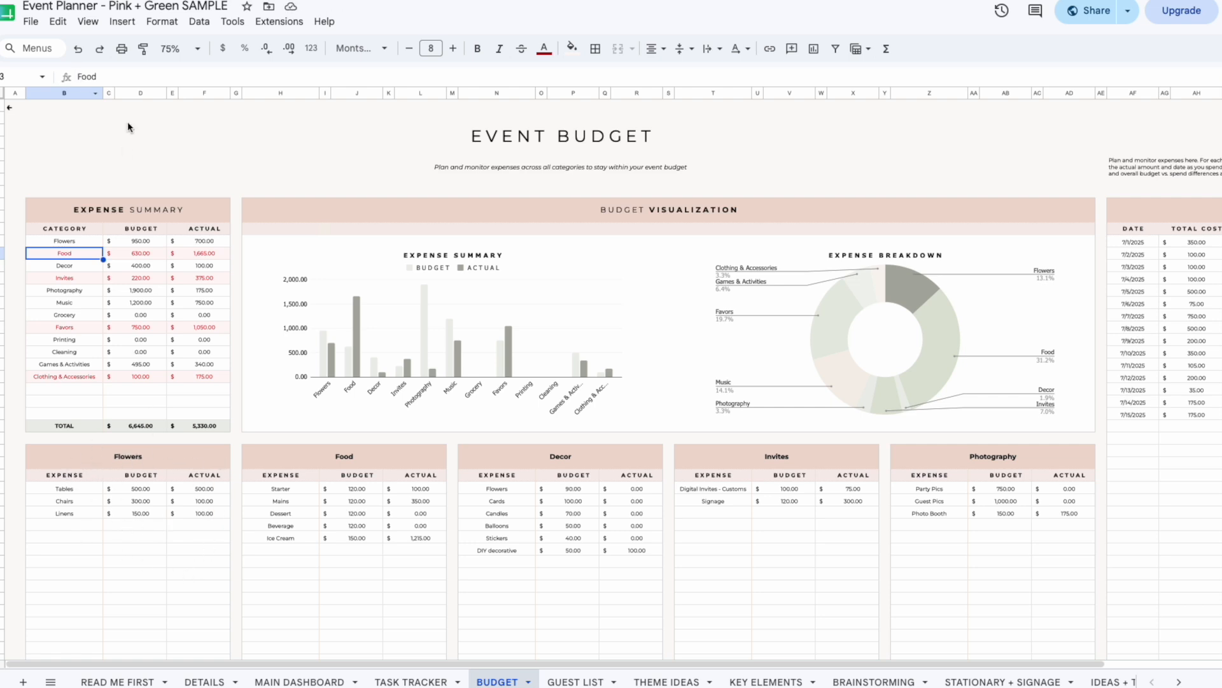
pyautogui.click(78, 48)
pyautogui.click(78, 48)
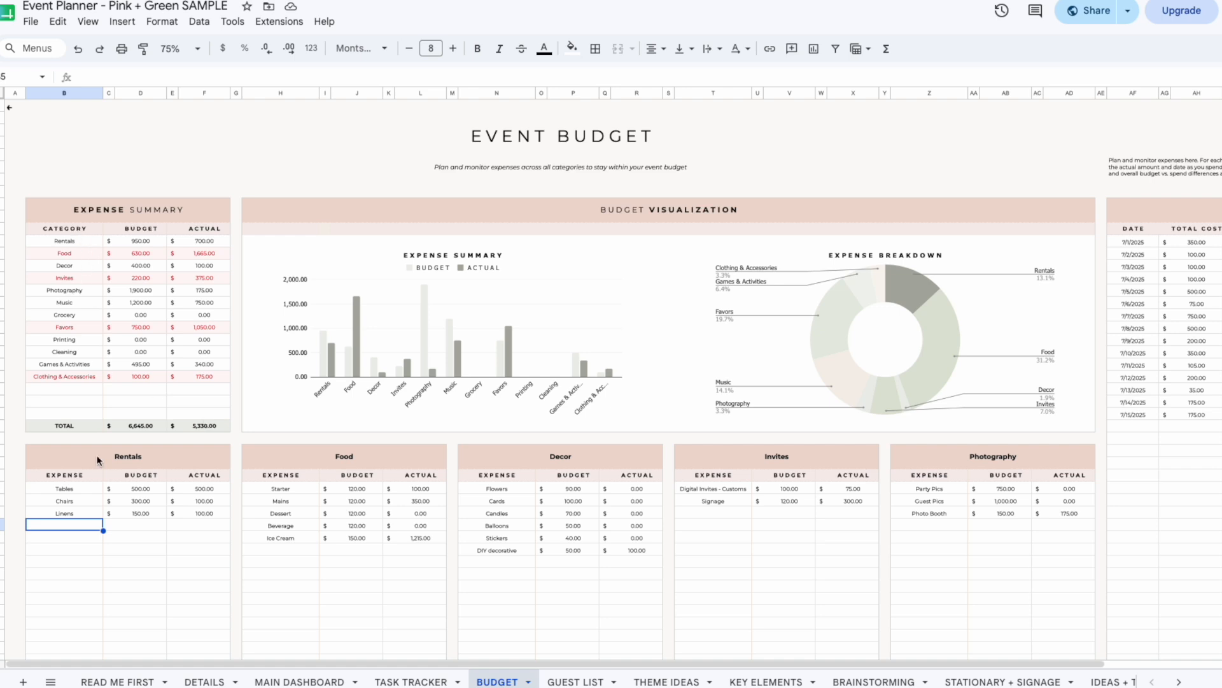
# Add a Photobooth expense with a 500 budget in the first empty row of the Rentals table.
pyautogui.write('Photobooth')
pyautogui.click(138, 522)
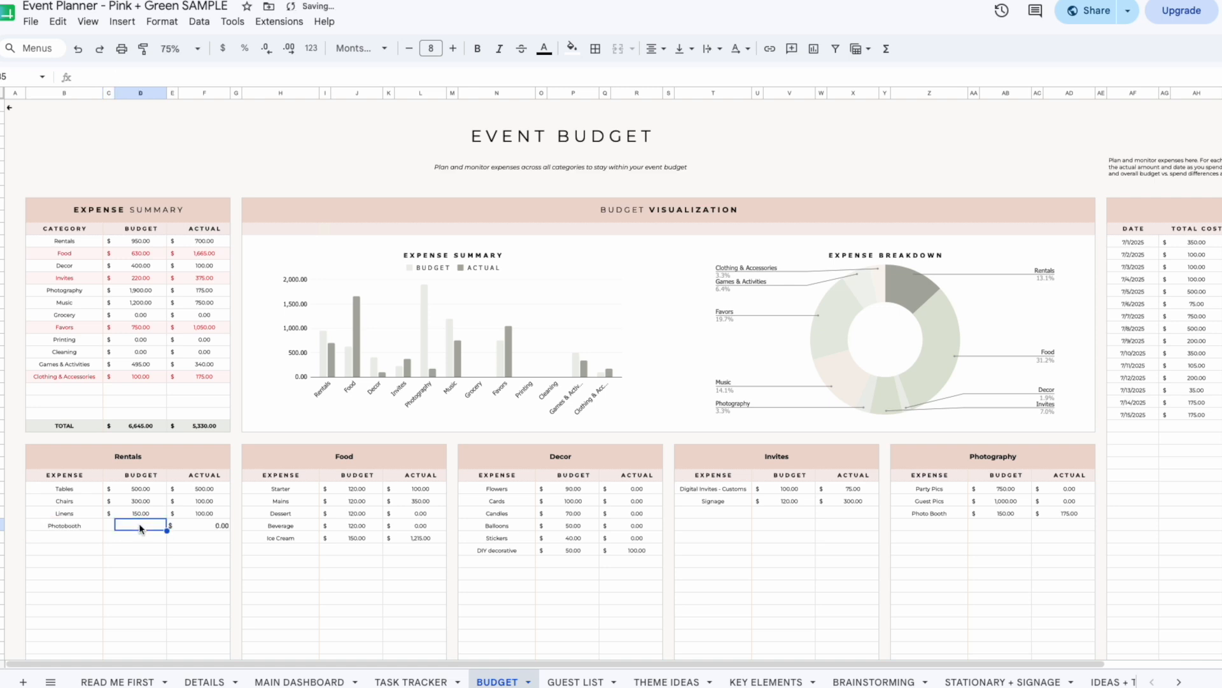
pyautogui.write('500')
pyautogui.press('Return')
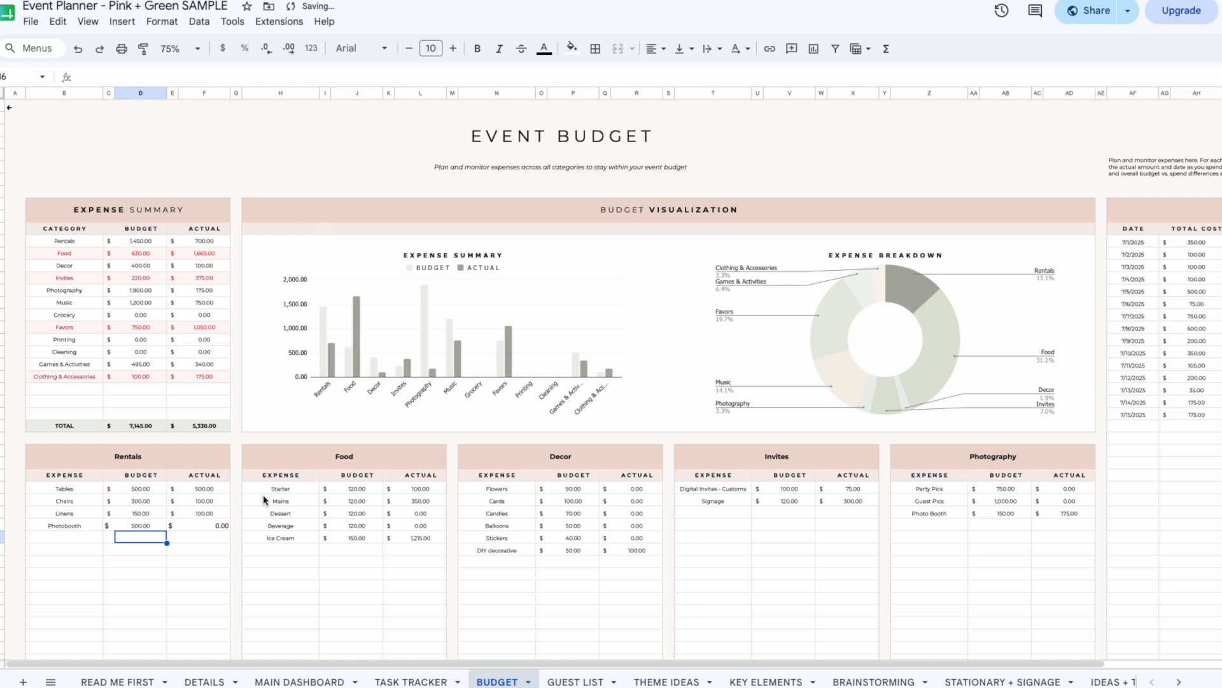
# Log a Photobooth purchase in the expense tracker's first empty row, dated 7/7/2026 with a total cost of 450.
pyautogui.hscroll(3, 408, 490)
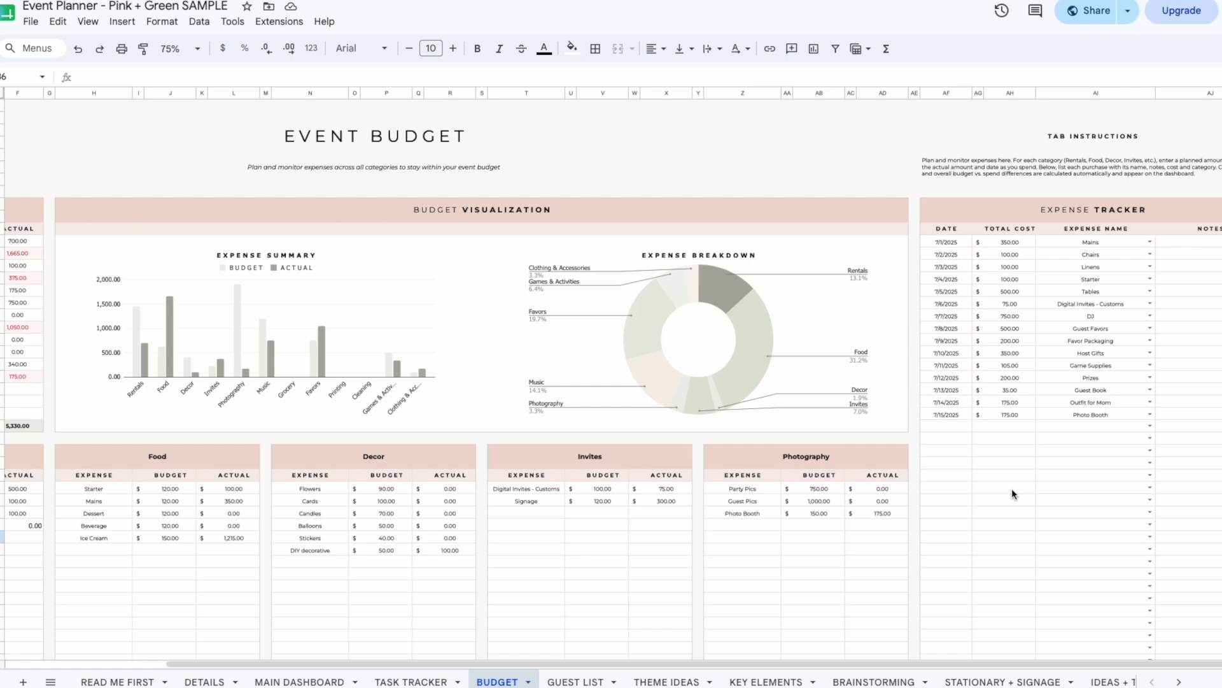
pyautogui.doubleClick(947, 430)
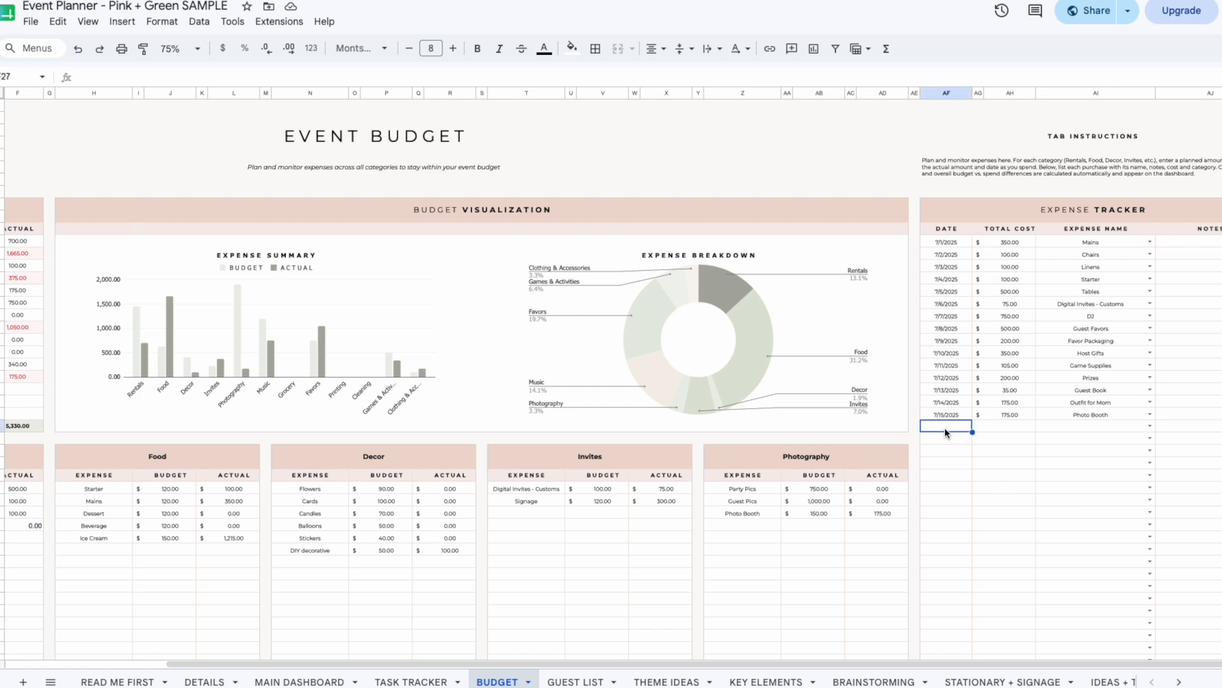
pyautogui.click(928, 507)
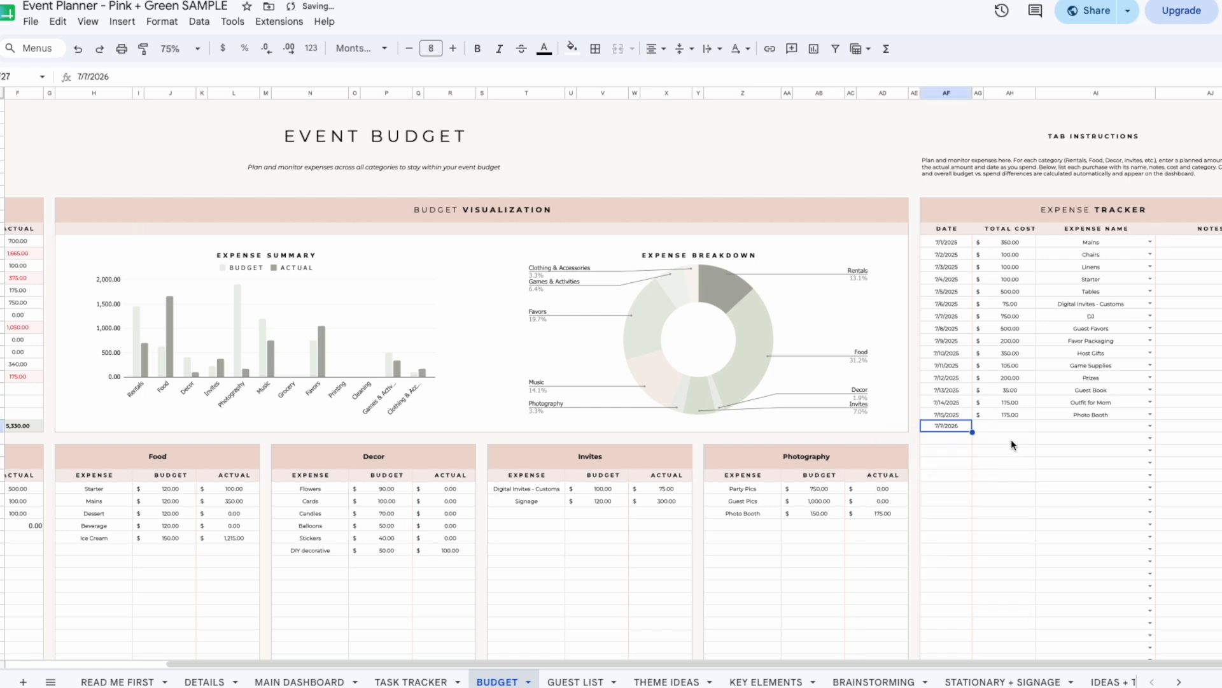
pyautogui.click(1148, 426)
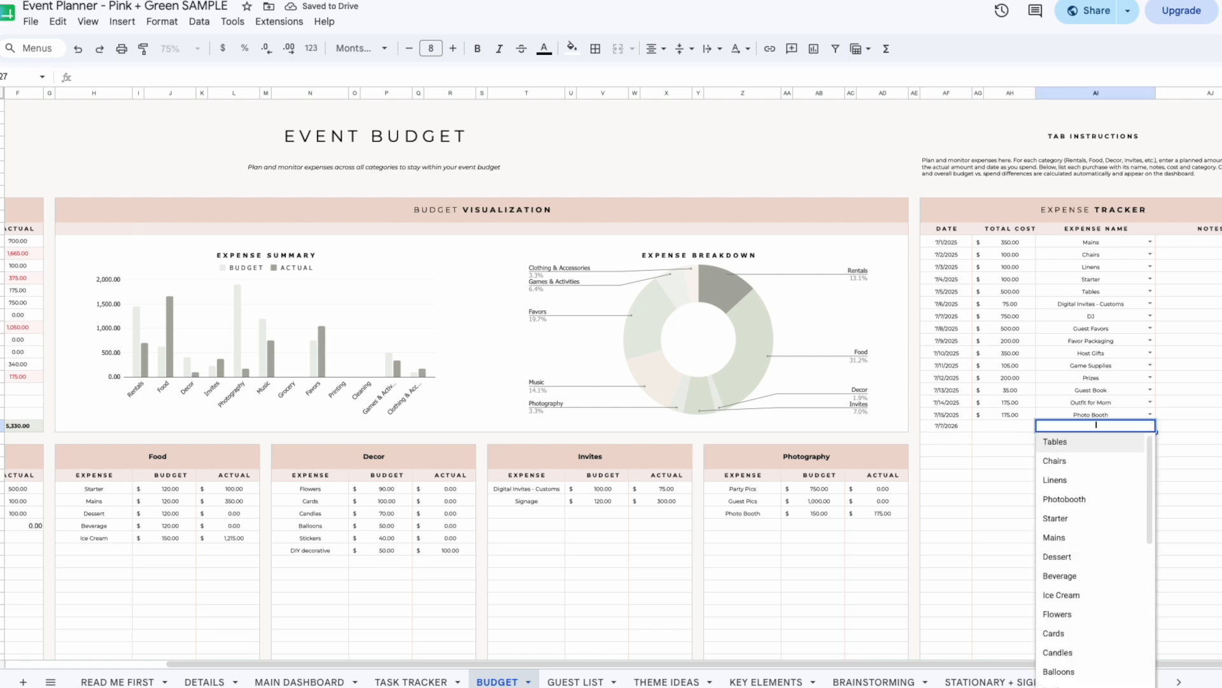
pyautogui.click(1091, 503)
pyautogui.click(1018, 428)
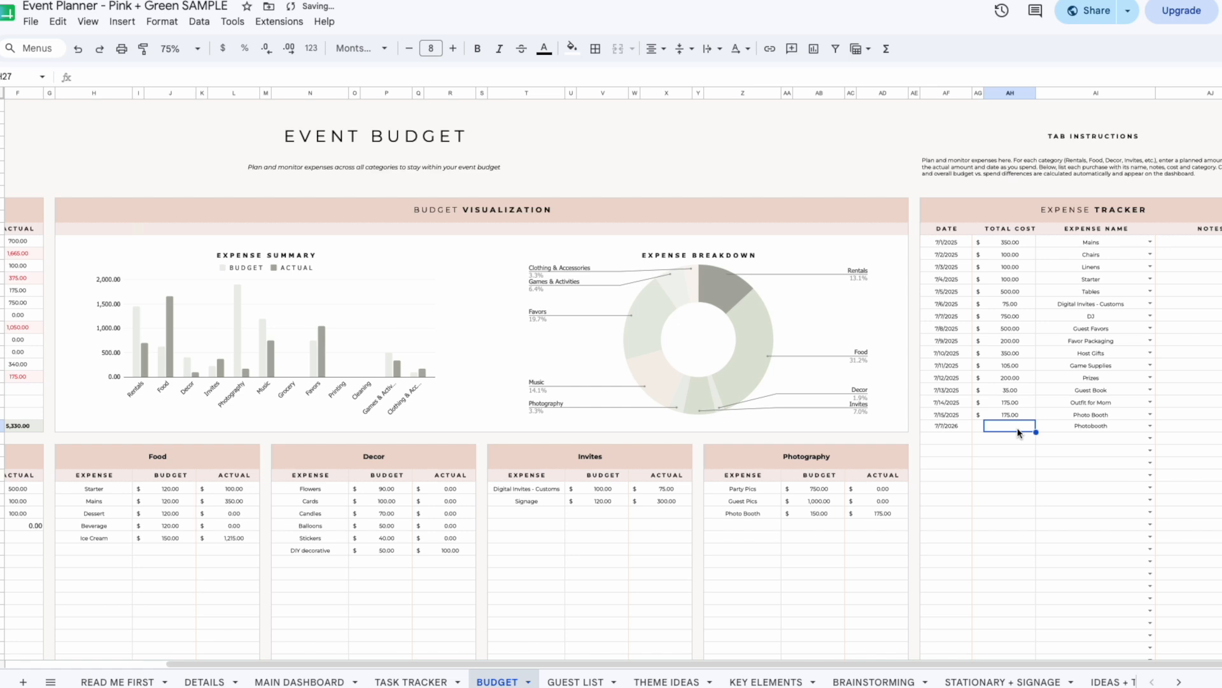
pyautogui.write('450')
pyautogui.press('Return')
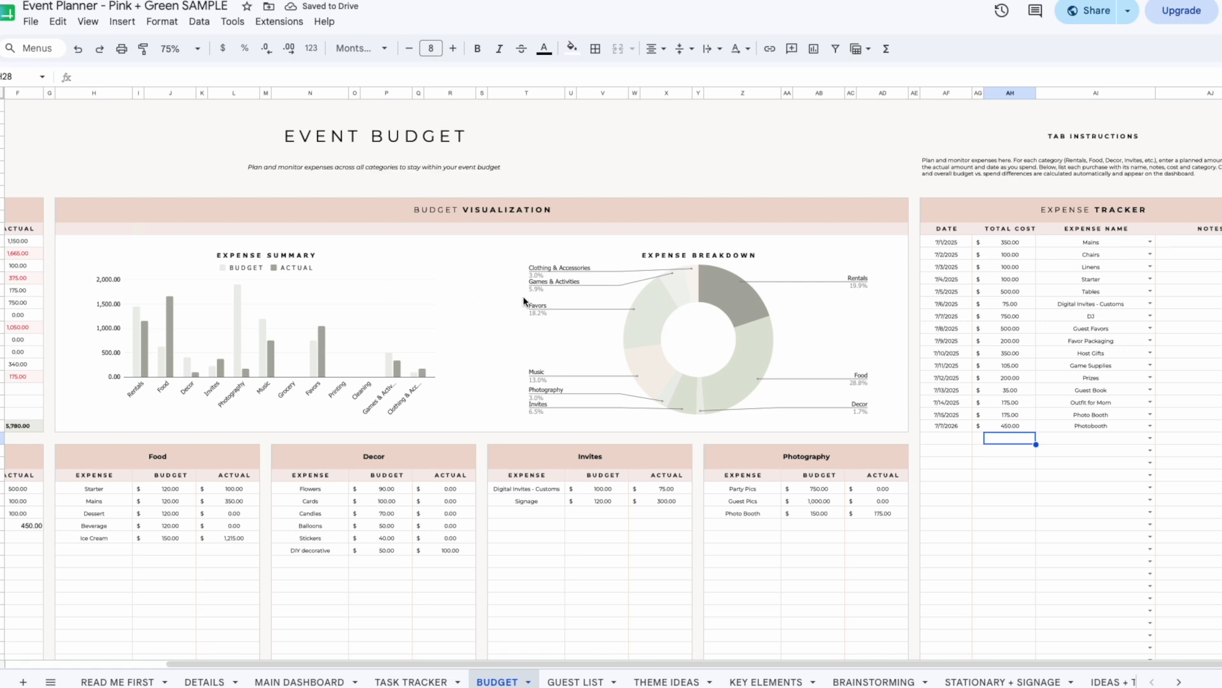
# Check the Photobooth row's actual-cost formula in the Rentals table and look over the remaining category tables.
pyautogui.hscroll(-3, 523, 301)
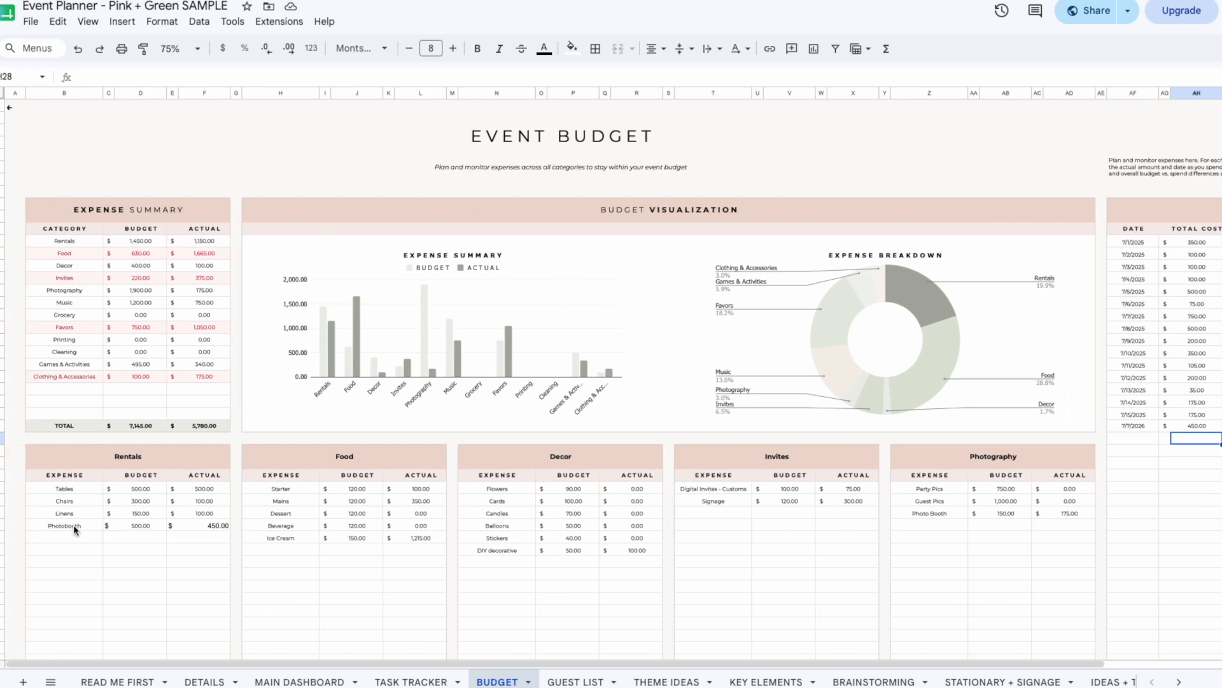
pyautogui.click(209, 528)
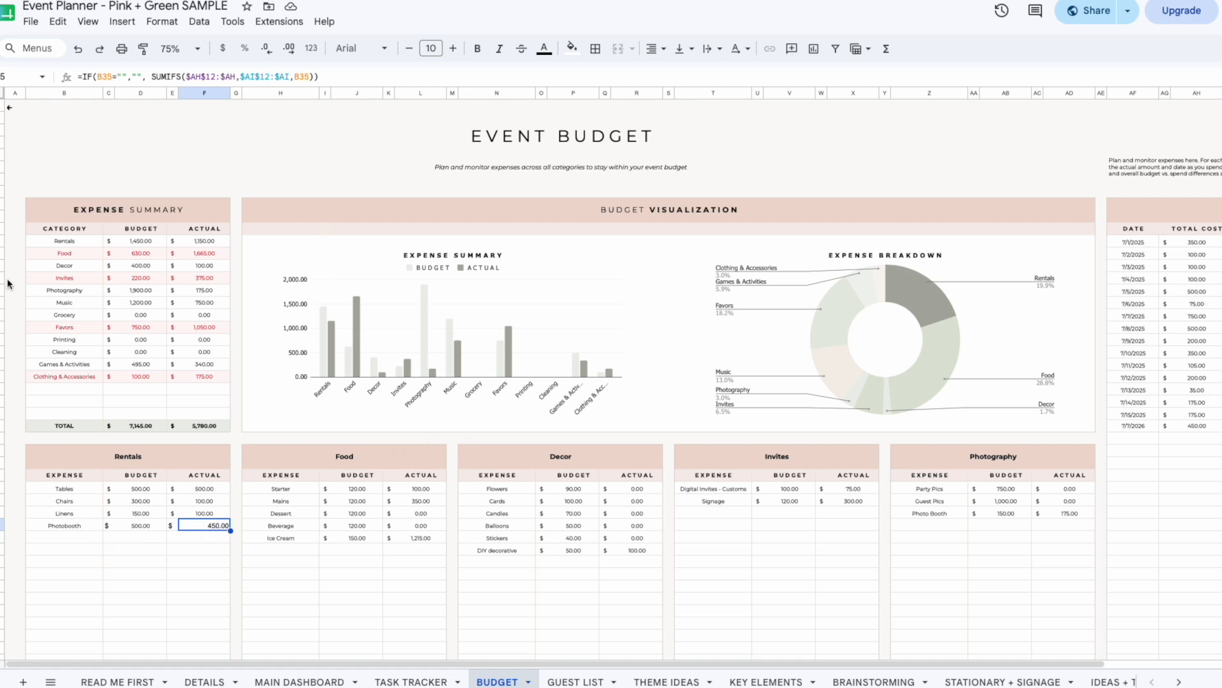
pyautogui.scroll(-8, 970, 510)
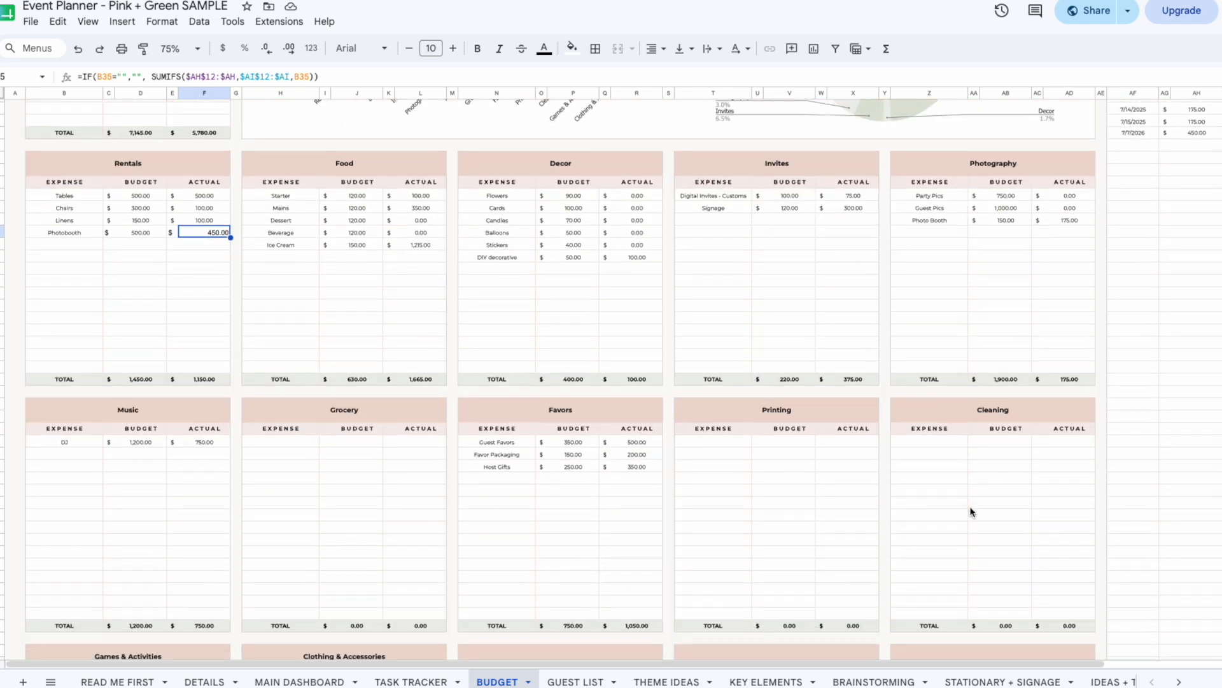
pyautogui.scroll(-2, 970, 510)
pyautogui.scroll(9, 972, 513)
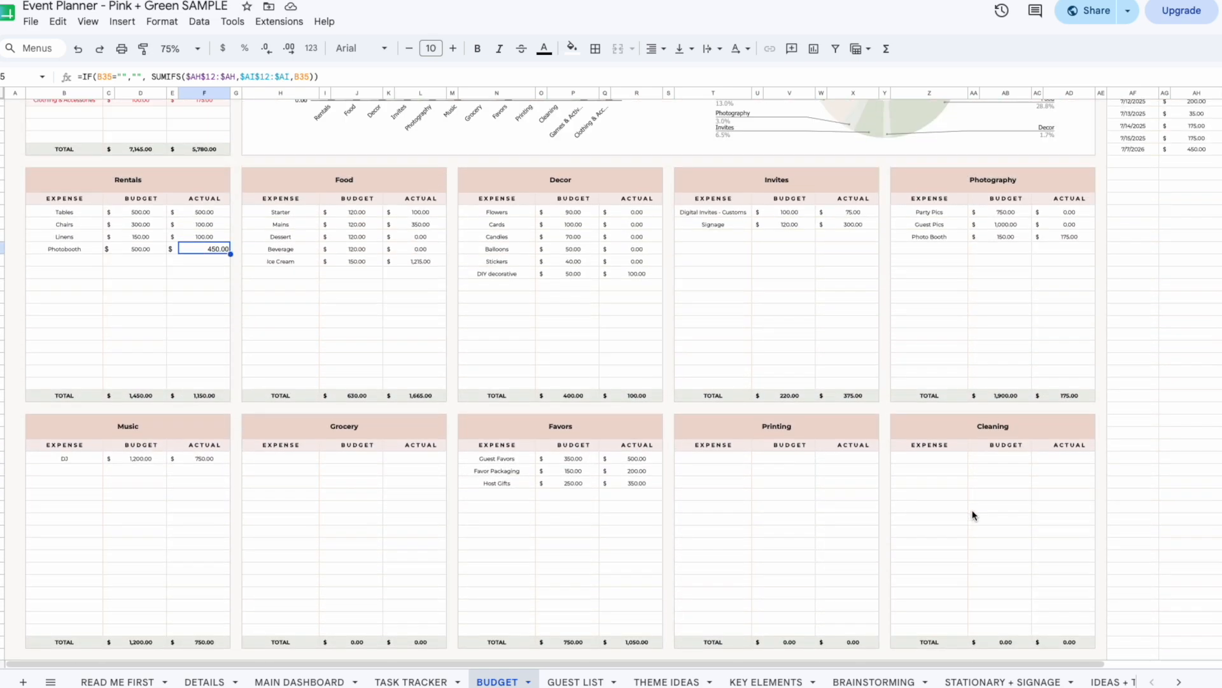
pyautogui.scroll(1, 972, 515)
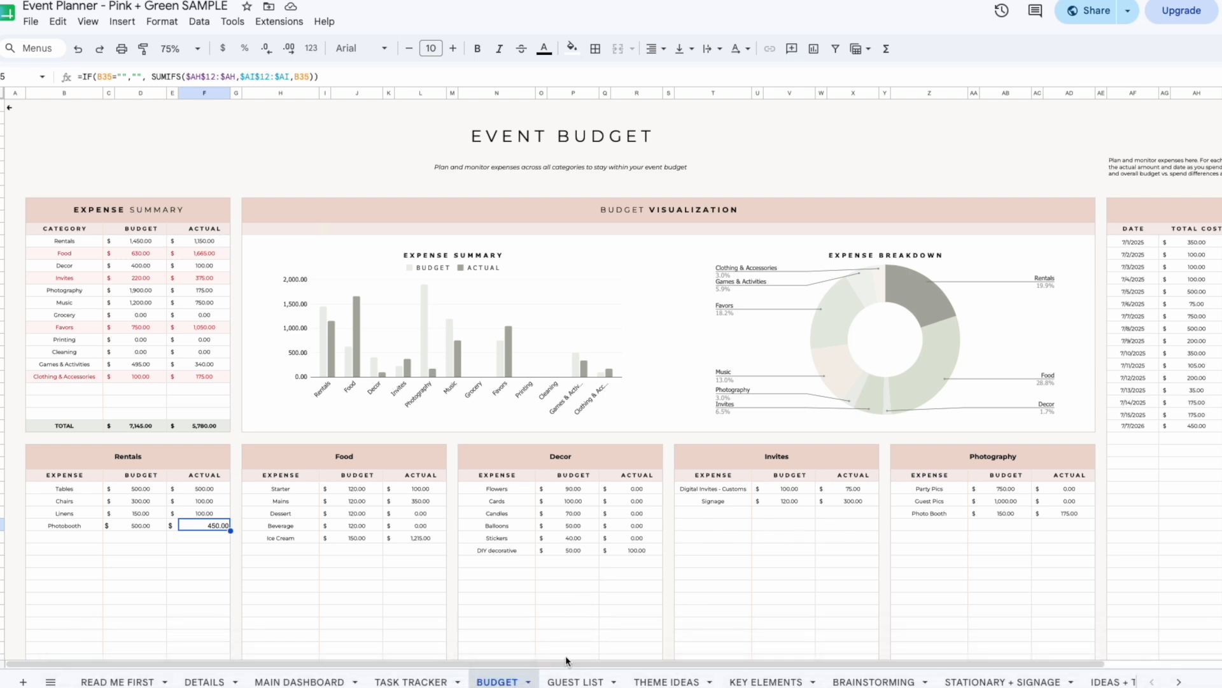
# On the GUEST LIST sheet, replace Guest 1 with a guest's first name and set the number of children to 2.
pyautogui.click(575, 683)
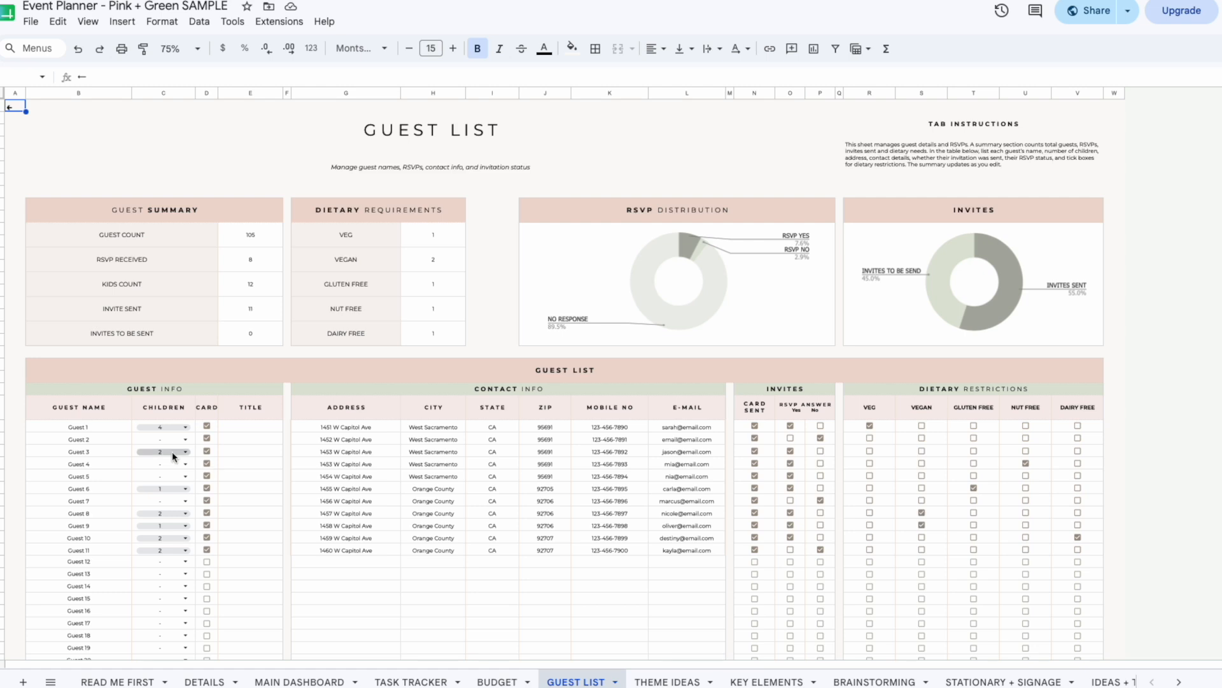
pyautogui.click(105, 426)
pyautogui.write('Laura')
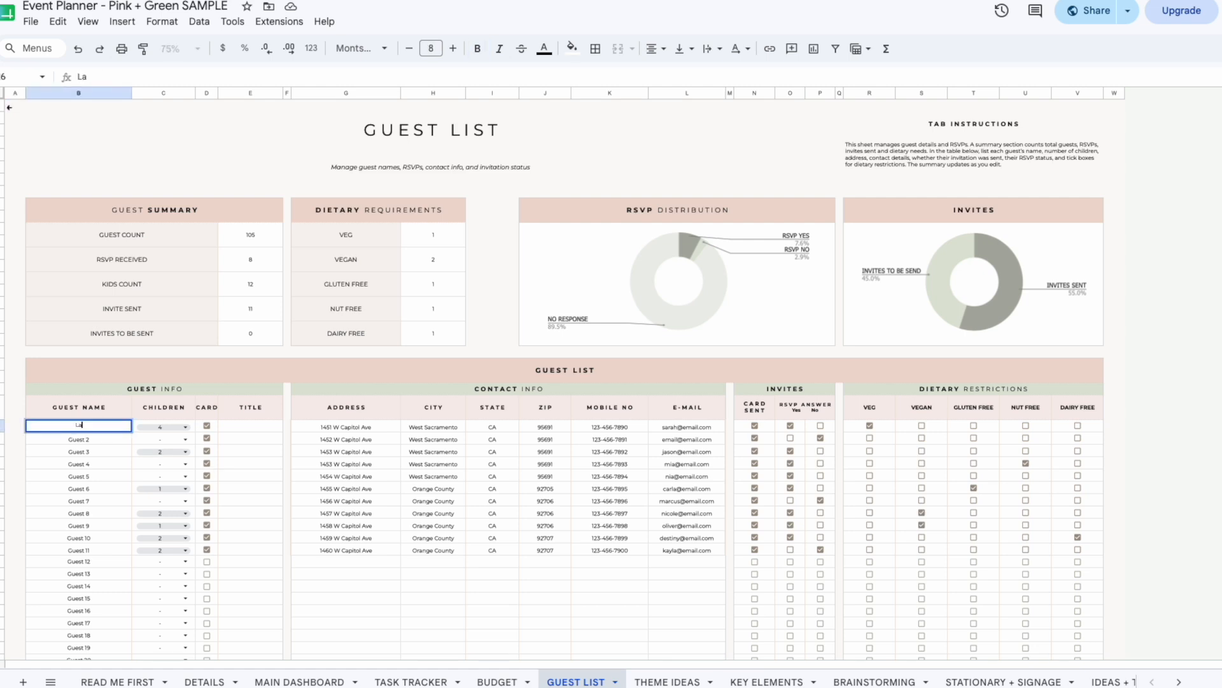
pyautogui.press('Return')
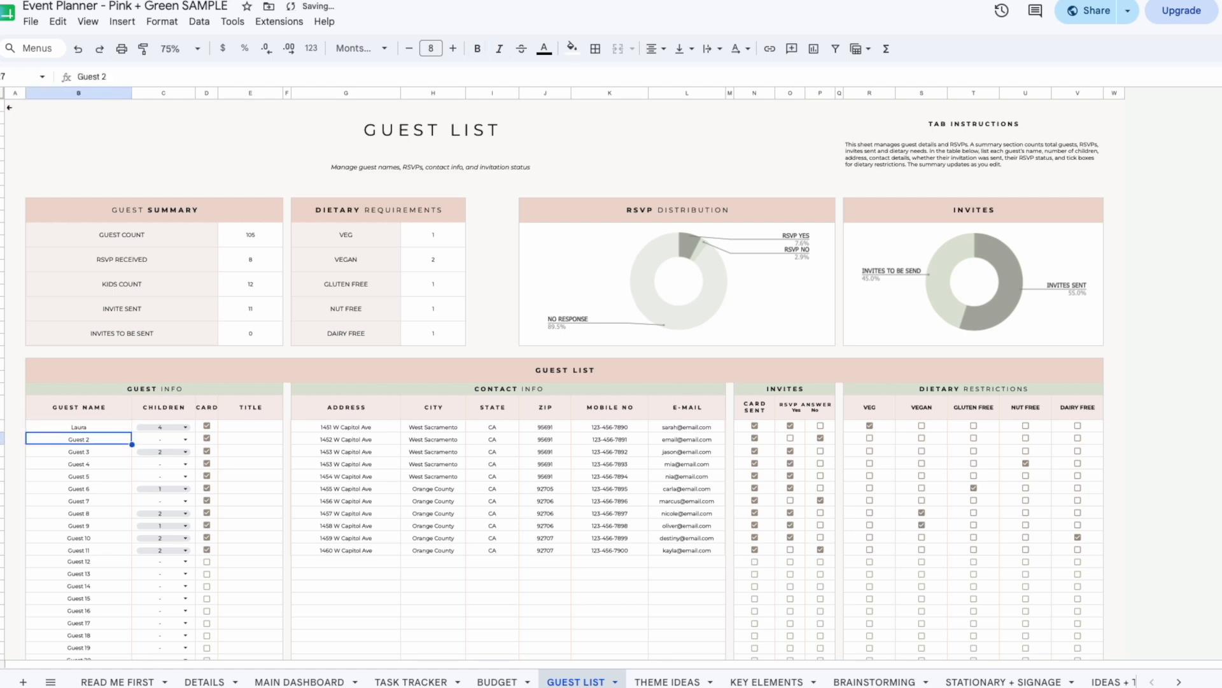
pyautogui.click(158, 427)
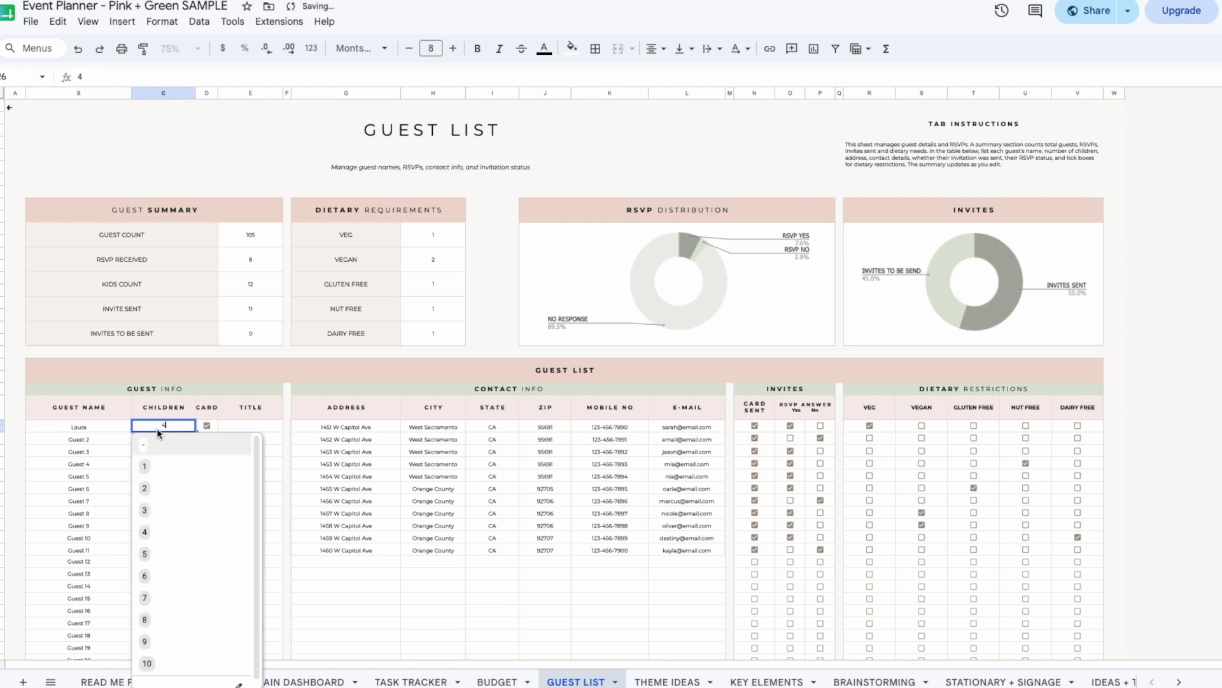
pyautogui.click(173, 489)
# Clear and re-tick the first guest's card checkbox, and enter Mrs. as the guest's title.
pyautogui.click(209, 426)
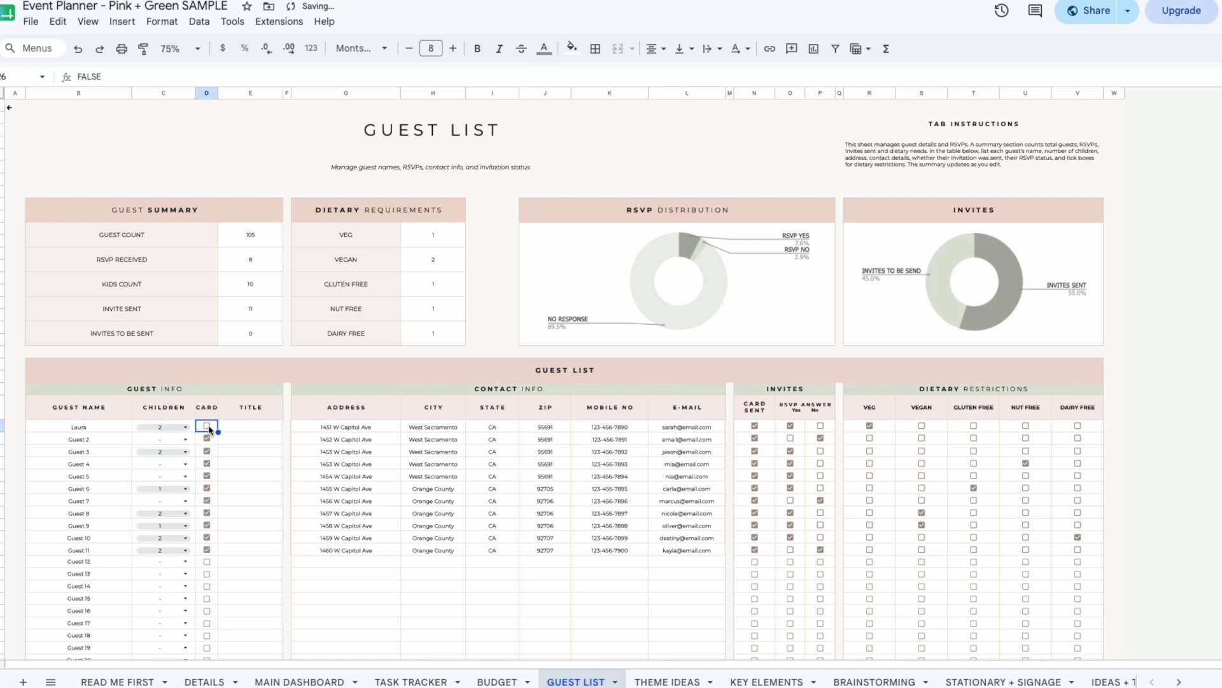
pyautogui.click(207, 426)
pyautogui.click(243, 427)
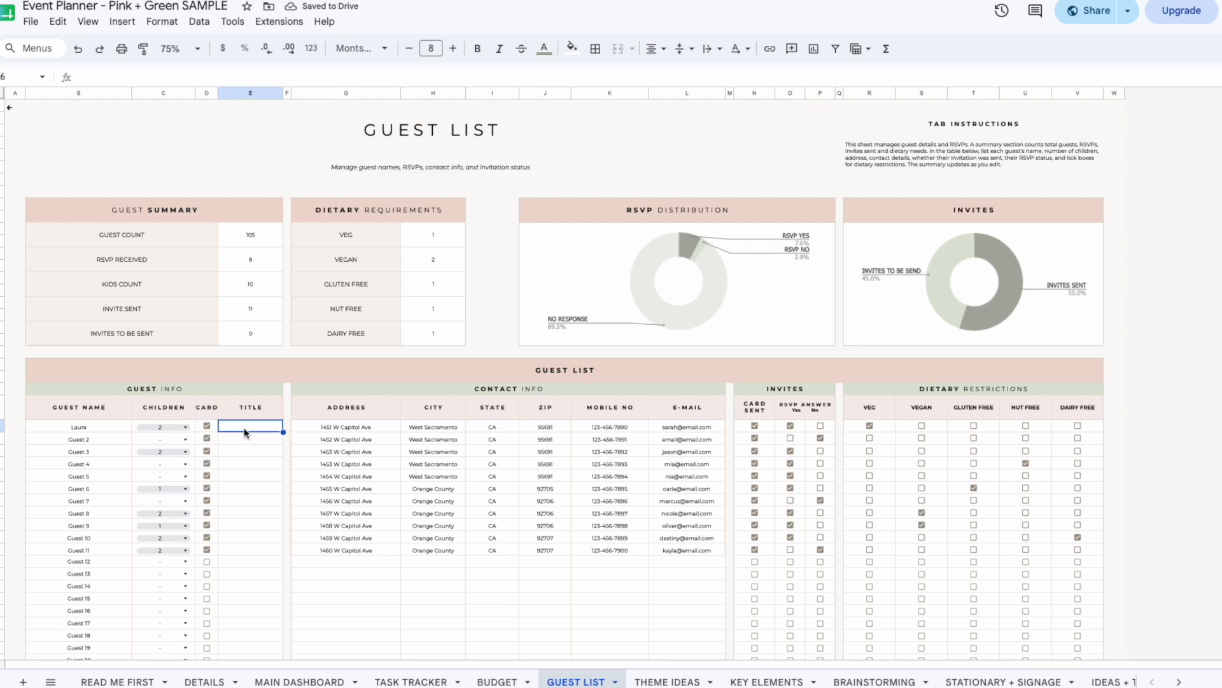
pyautogui.write('Mrs.')
pyautogui.press('Return')
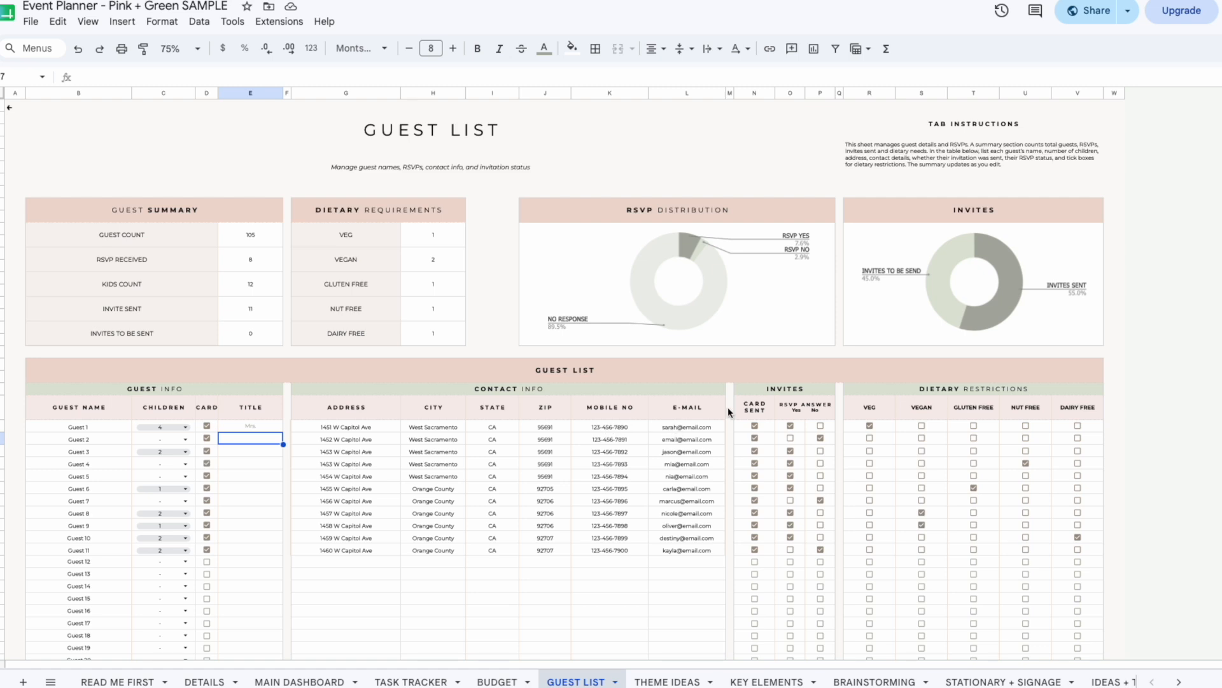
# Toggle the first guest's card-sent checkbox off and on, and tick and clear the nut-free restriction.
pyautogui.click(755, 426)
pyautogui.click(755, 425)
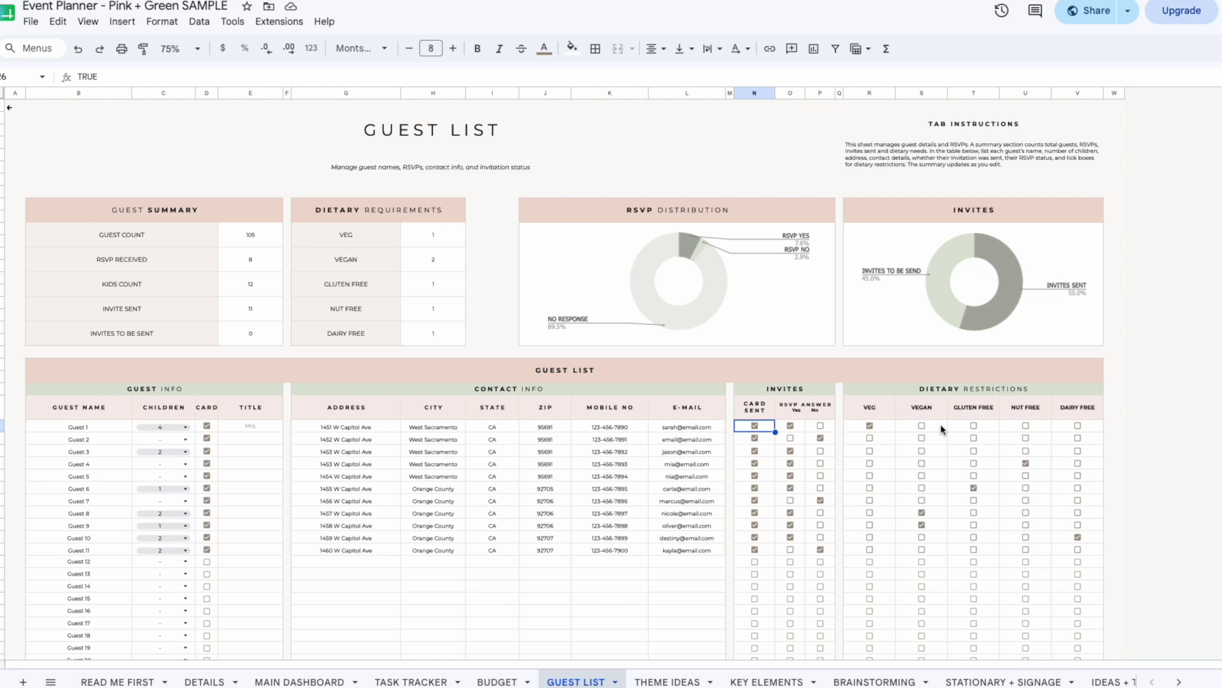
pyautogui.click(1026, 427)
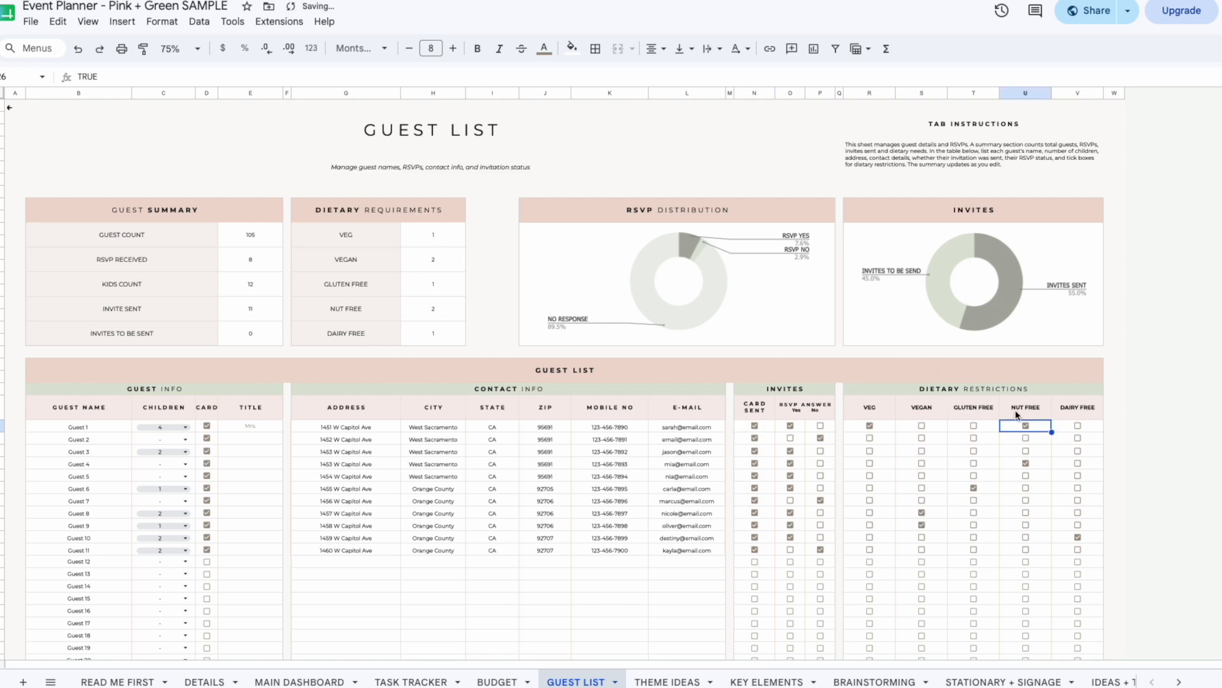
pyautogui.click(1025, 428)
# Open the THEME IDEAS sheet and examine the theme name areas, links and recipe ideas for Rosey Cakes and Cupcake Fairies.
pyautogui.click(655, 683)
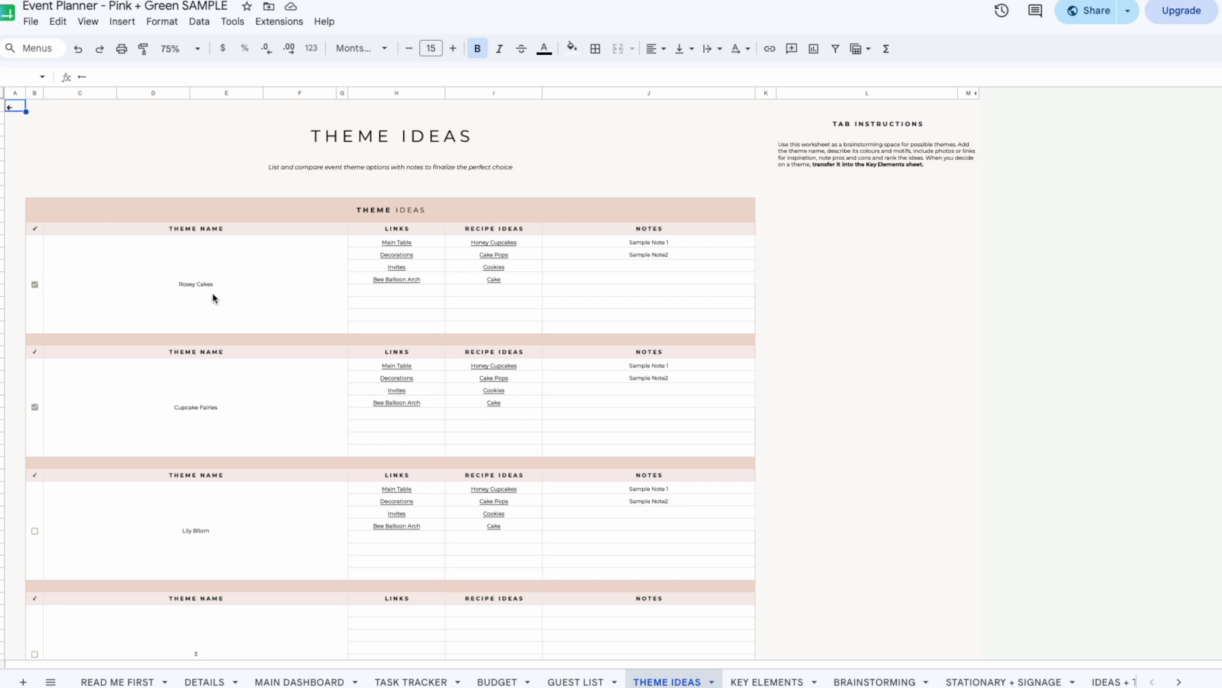
pyautogui.click(163, 290)
pyautogui.click(316, 414)
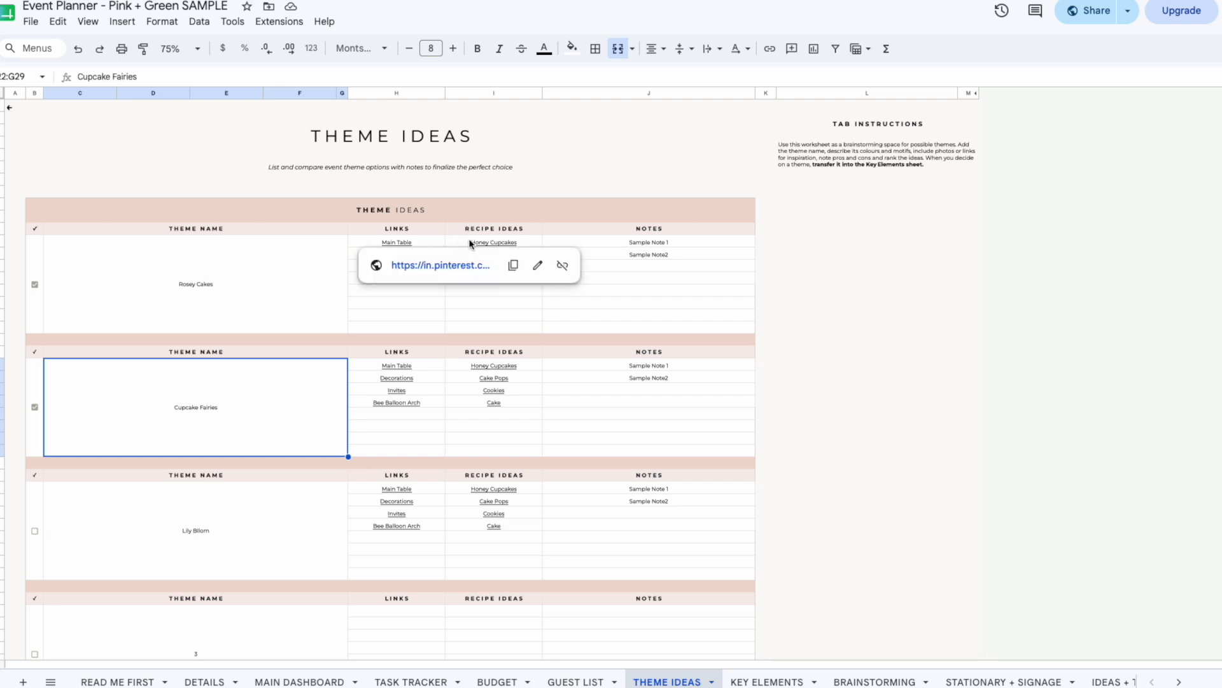
pyautogui.click(451, 329)
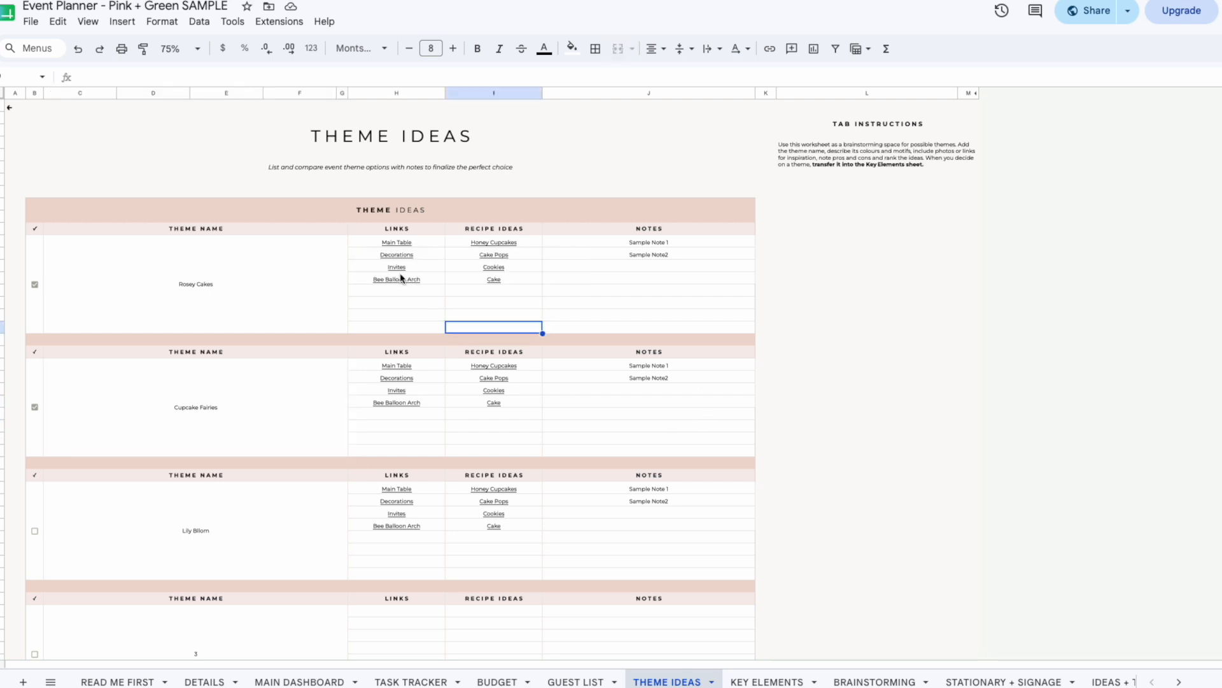
pyautogui.moveTo(400, 280)
pyautogui.click(376, 301)
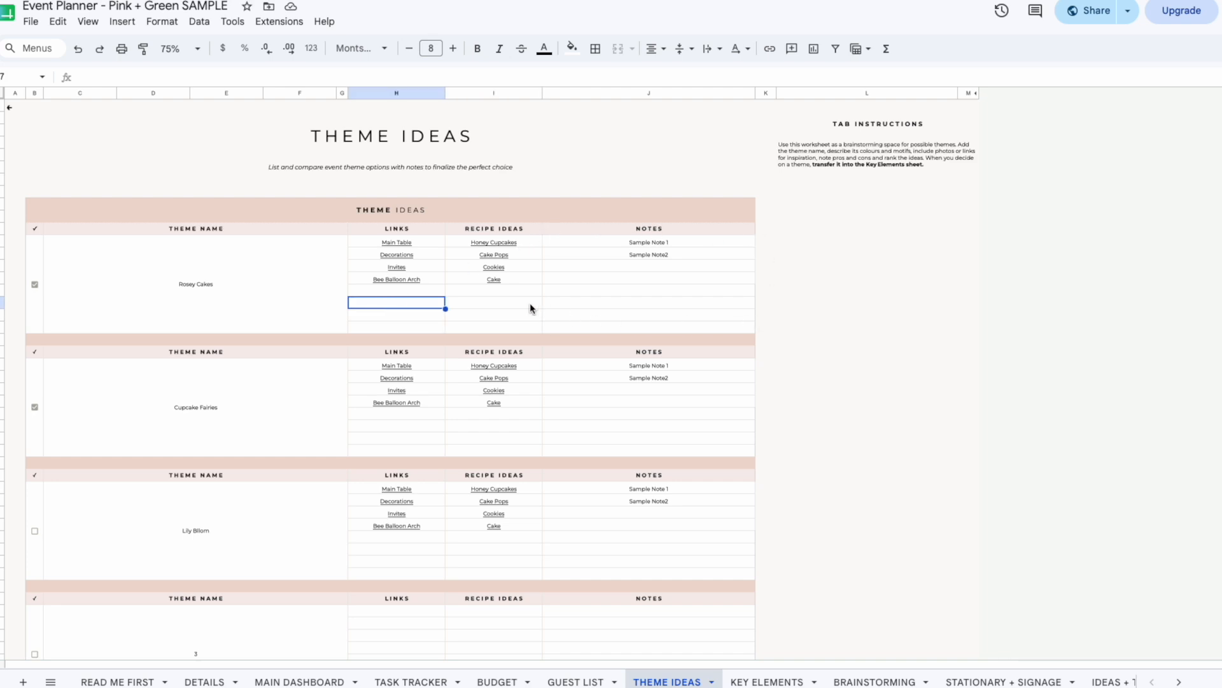
# Untick the Cupcake Fairies theme and select the checkbox cell of the Rosey Cakes theme.
pyautogui.click(35, 407)
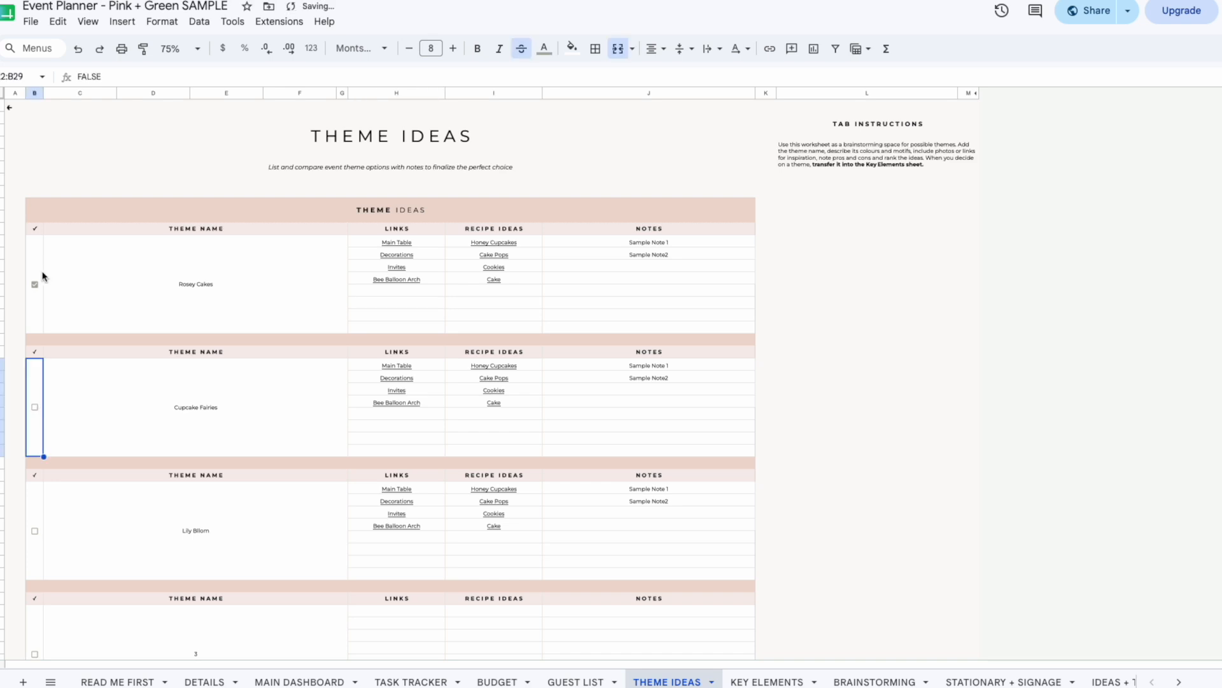
pyautogui.click(37, 300)
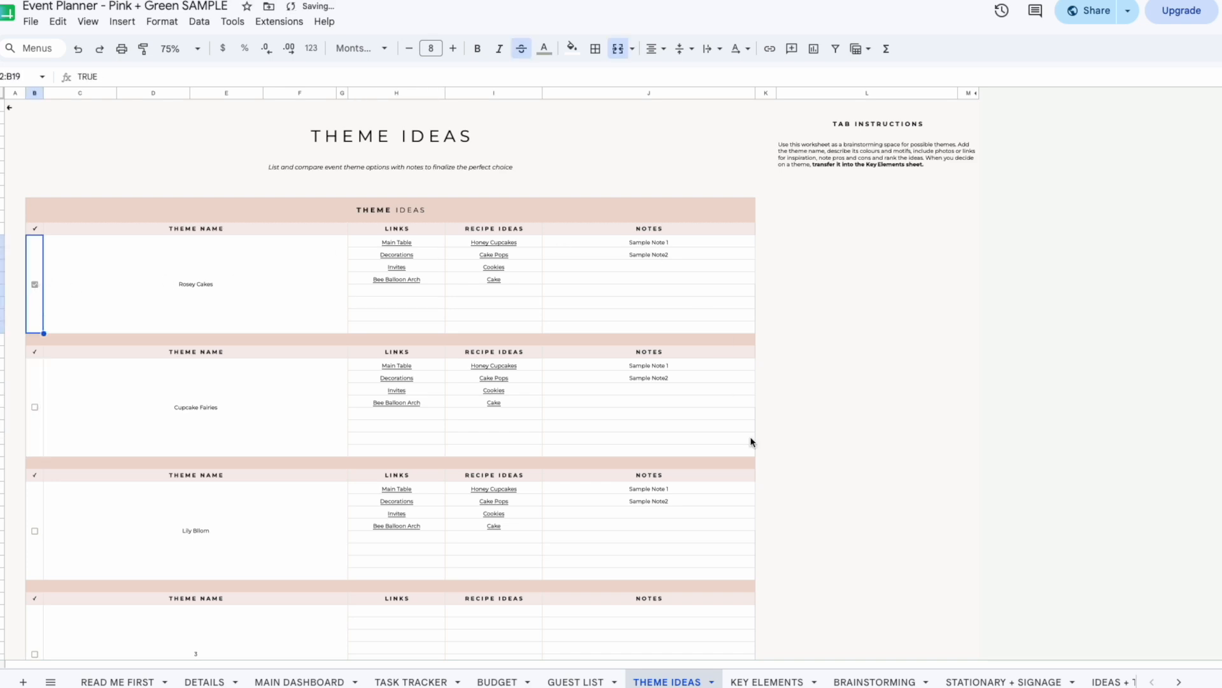
# View the event plans on the KEY ELEMENTS sheet, and open the BRAINSTORMING sheet to view its idea list.
pyautogui.click(771, 683)
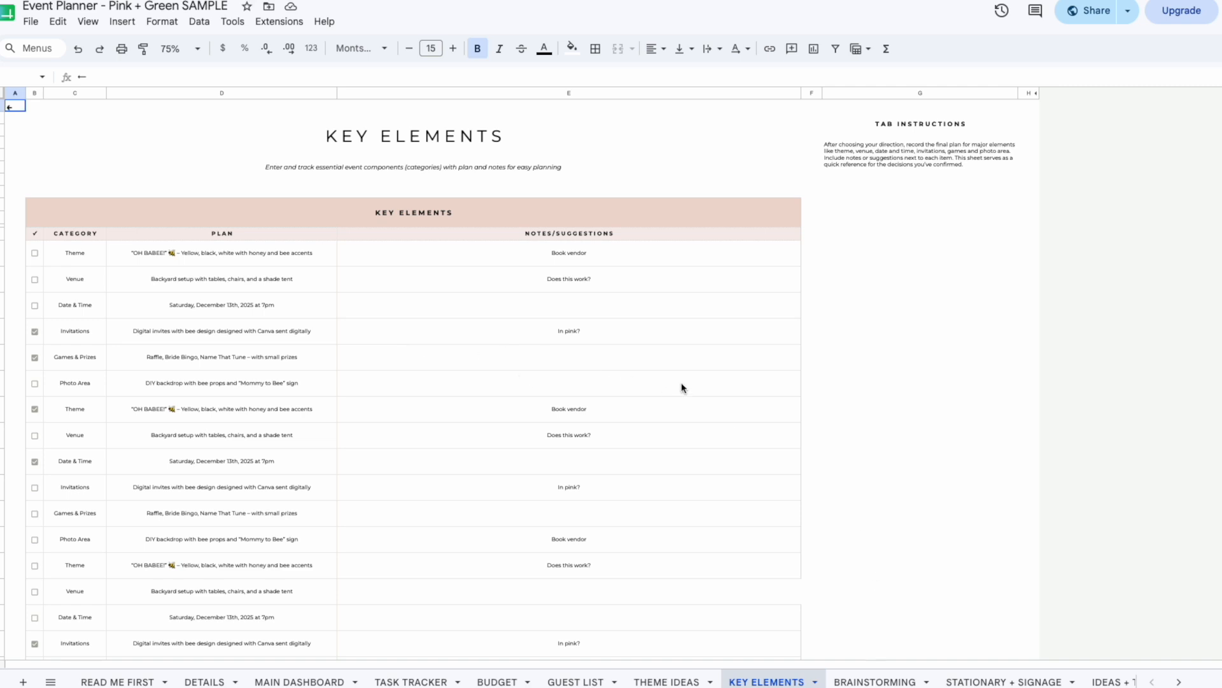
pyautogui.click(865, 679)
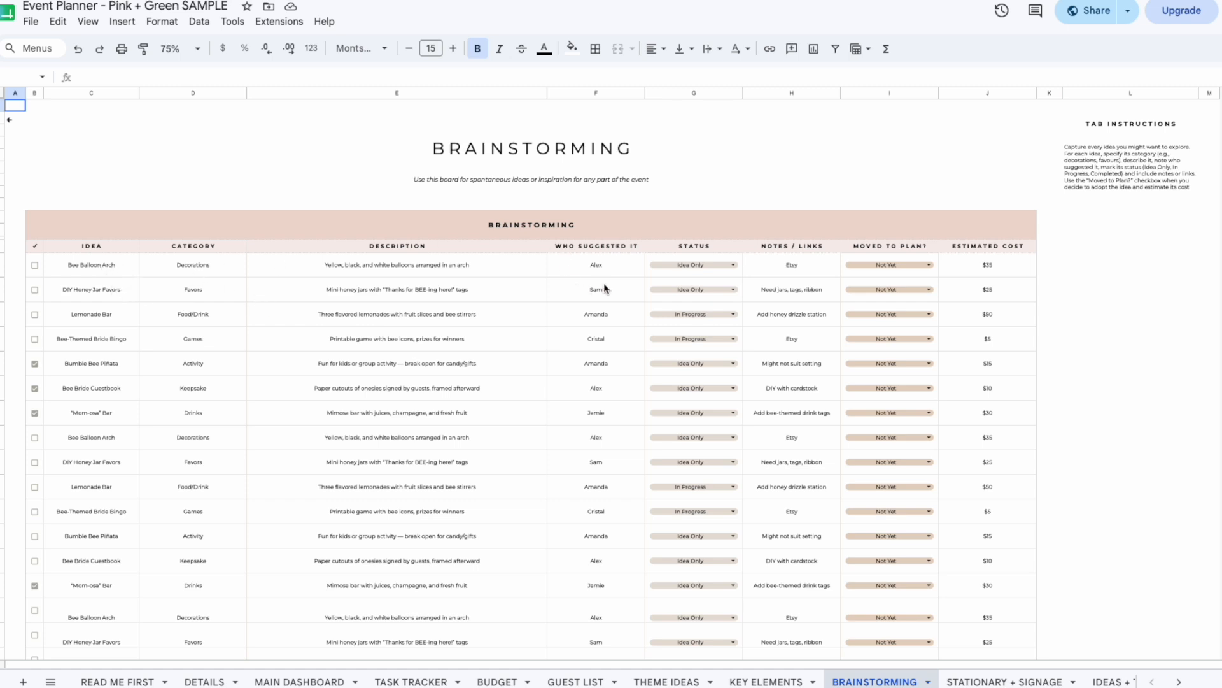
# Examine the Bee Balloon Arch idea's status and moved-to-plan options, its notes and its estimated cost on the BRAINSTORMING sheet.
pyautogui.click(732, 268)
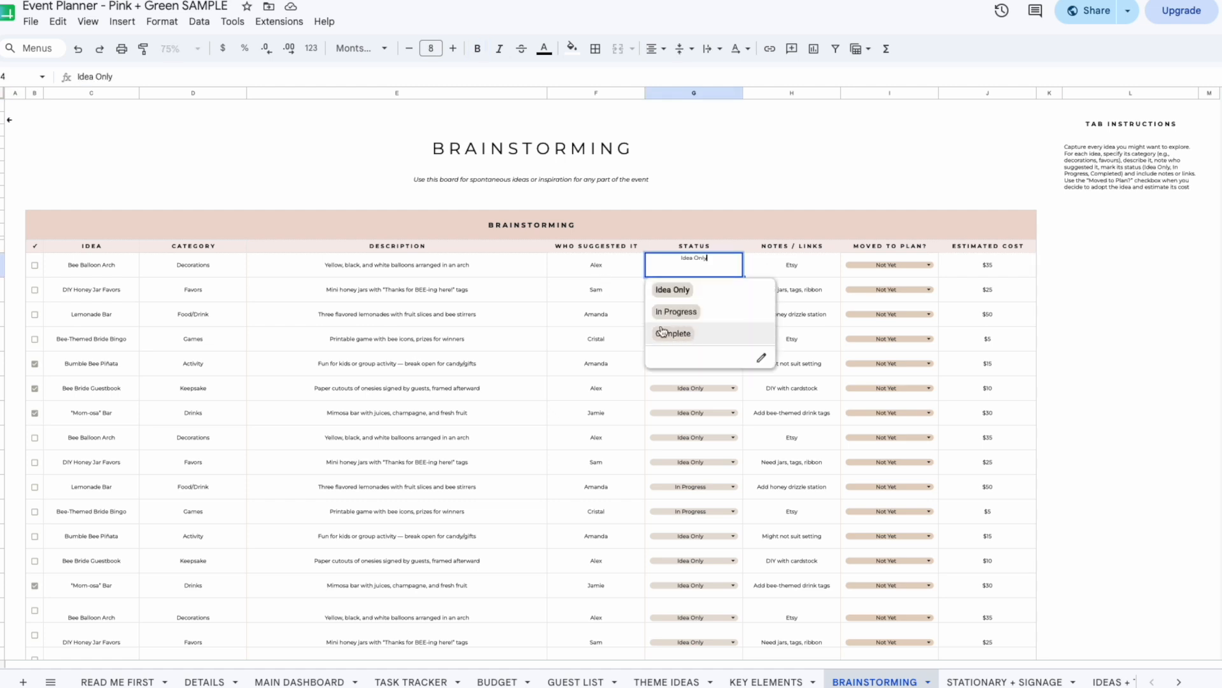
pyautogui.click(818, 273)
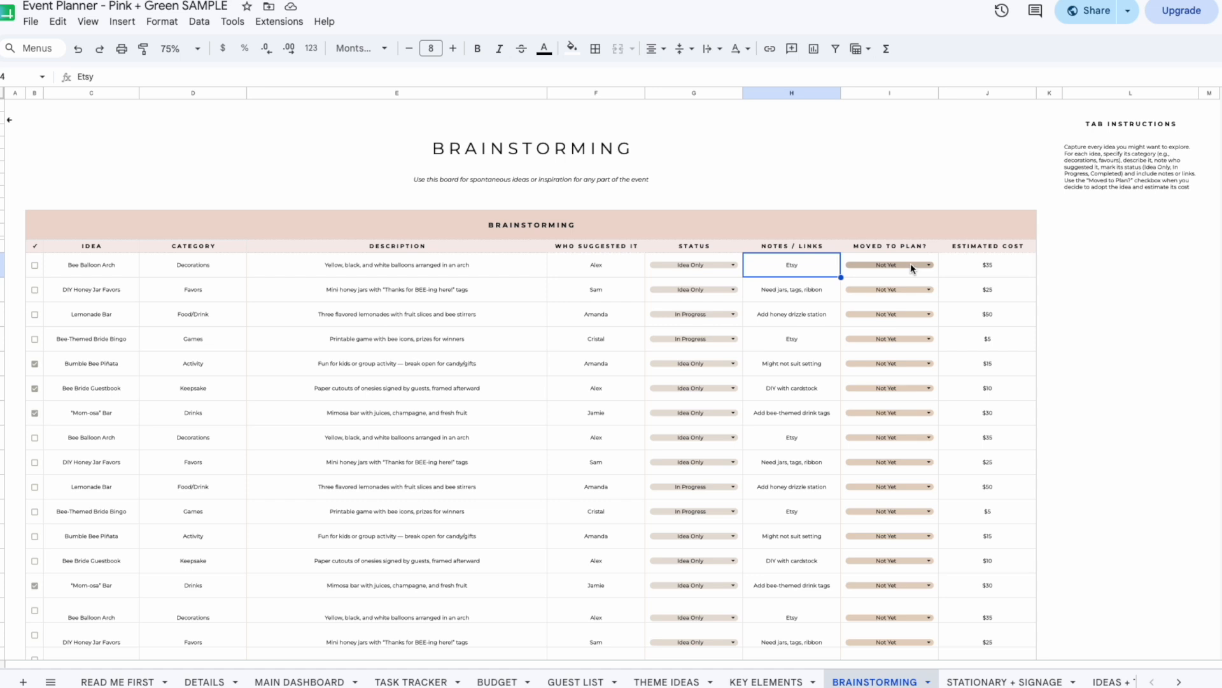
pyautogui.click(868, 262)
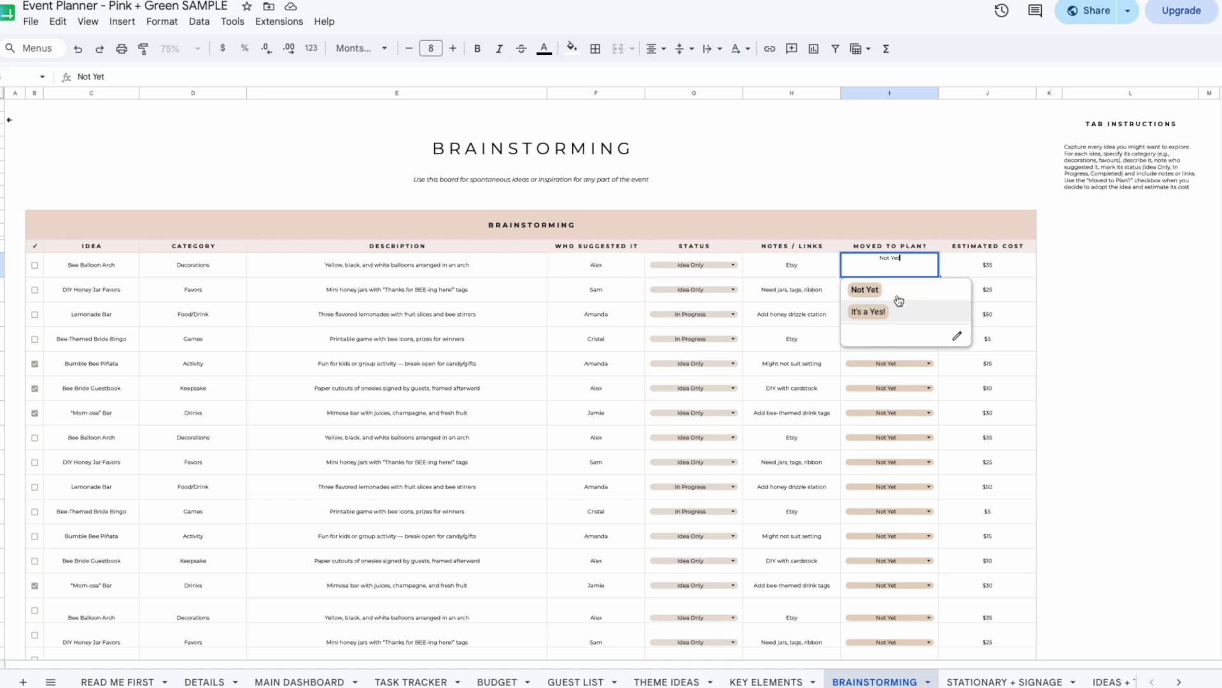
pyautogui.click(1033, 274)
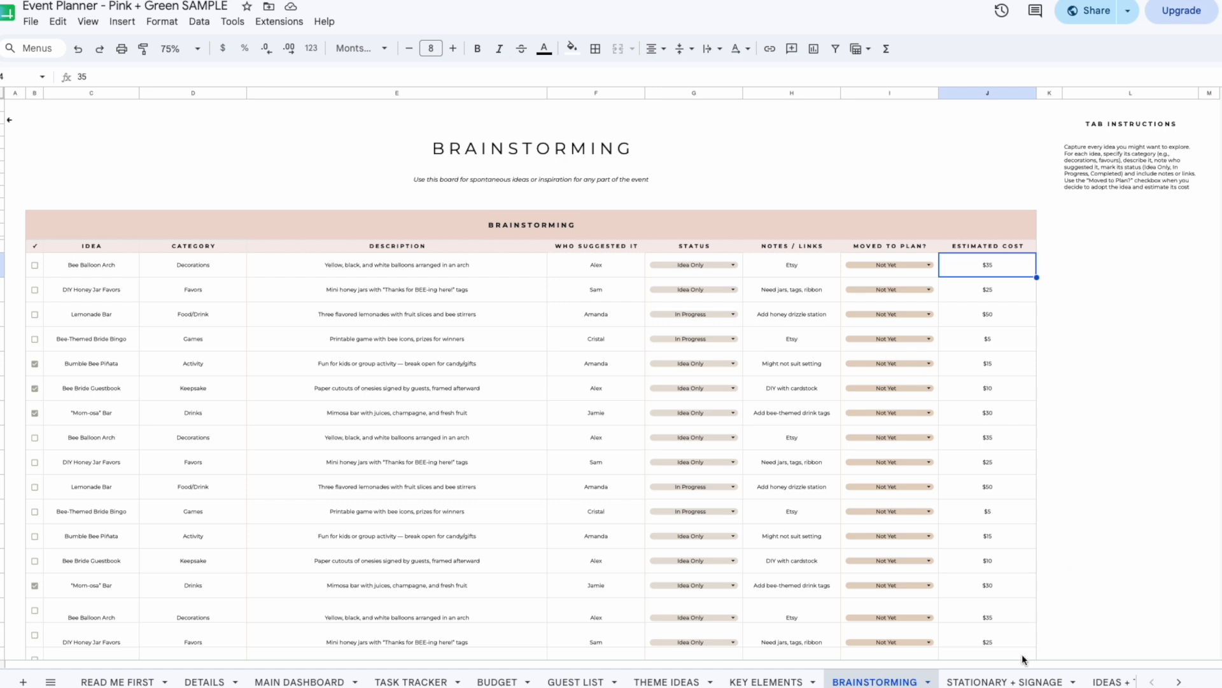
# Inspect the first Welcome Sign entry on the STATIONARY + SIGNAGE sheet, and open the IDEAS + THOUGHTS sheet.
pyautogui.click(1018, 680)
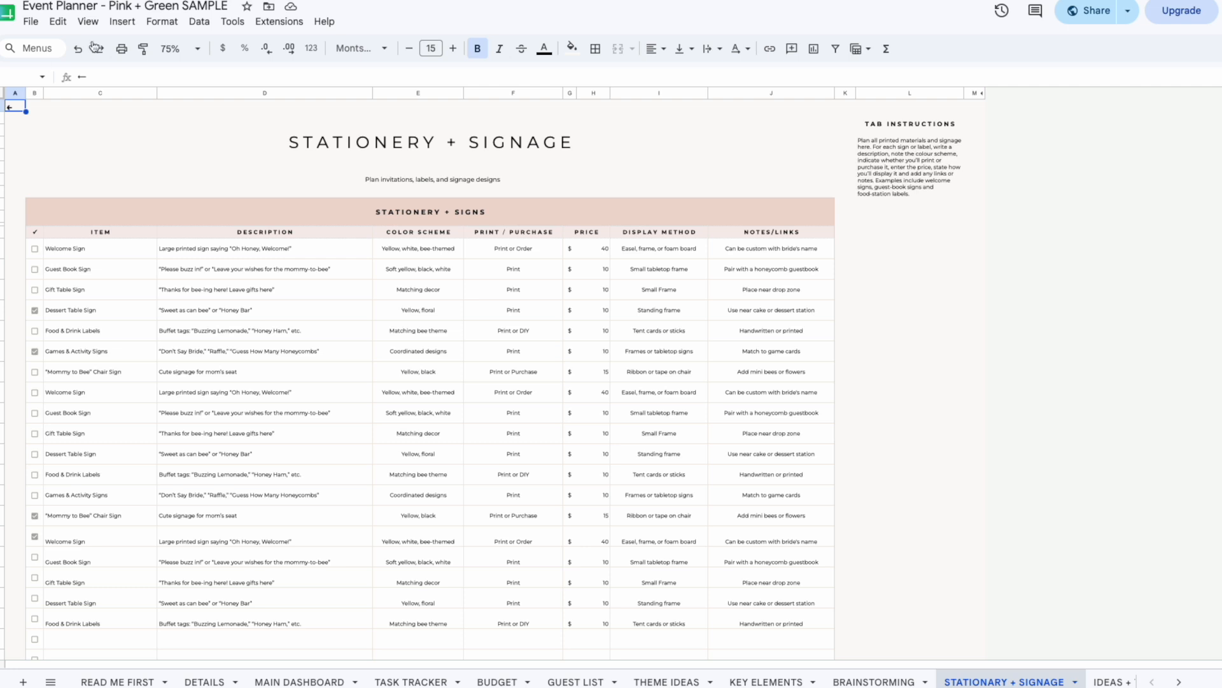
pyautogui.click(110, 249)
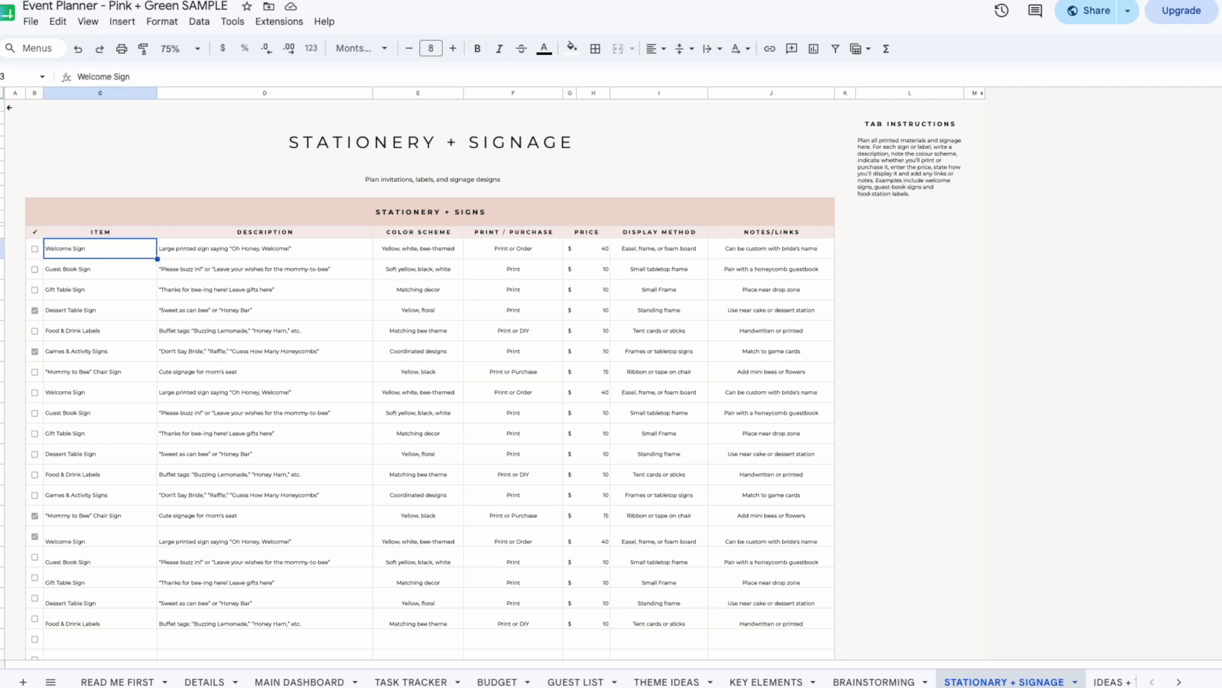
pyautogui.click(212, 249)
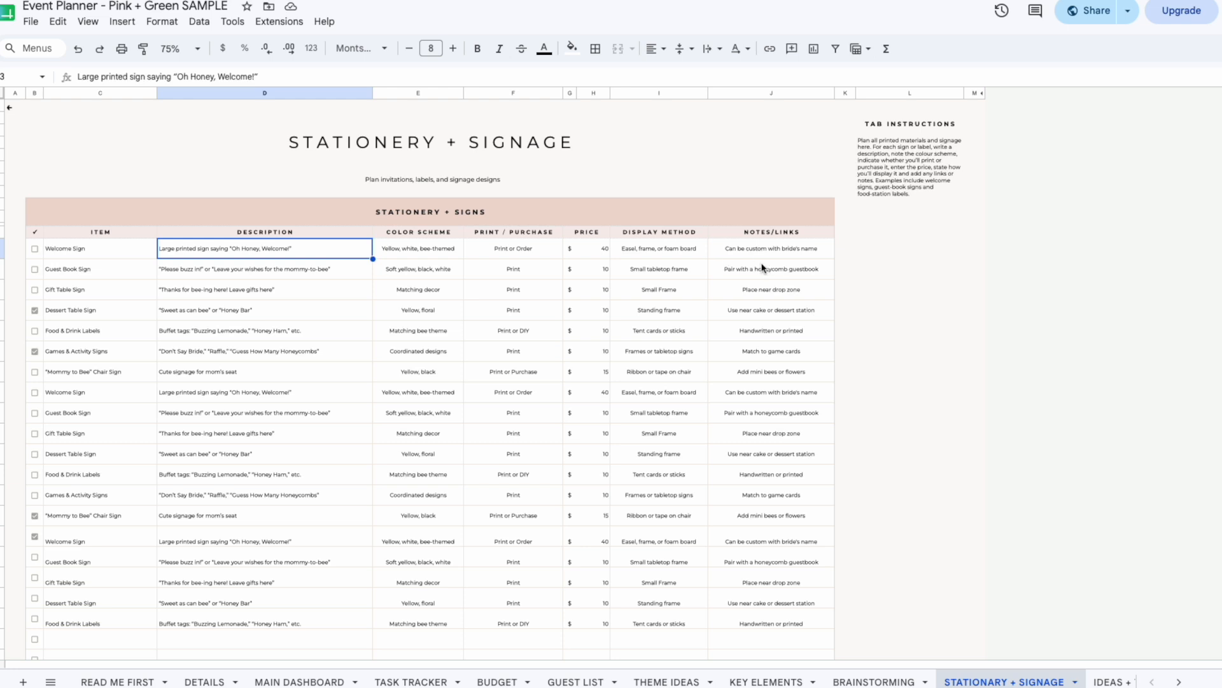
pyautogui.hscroll(3, 851, 683)
pyautogui.click(1021, 682)
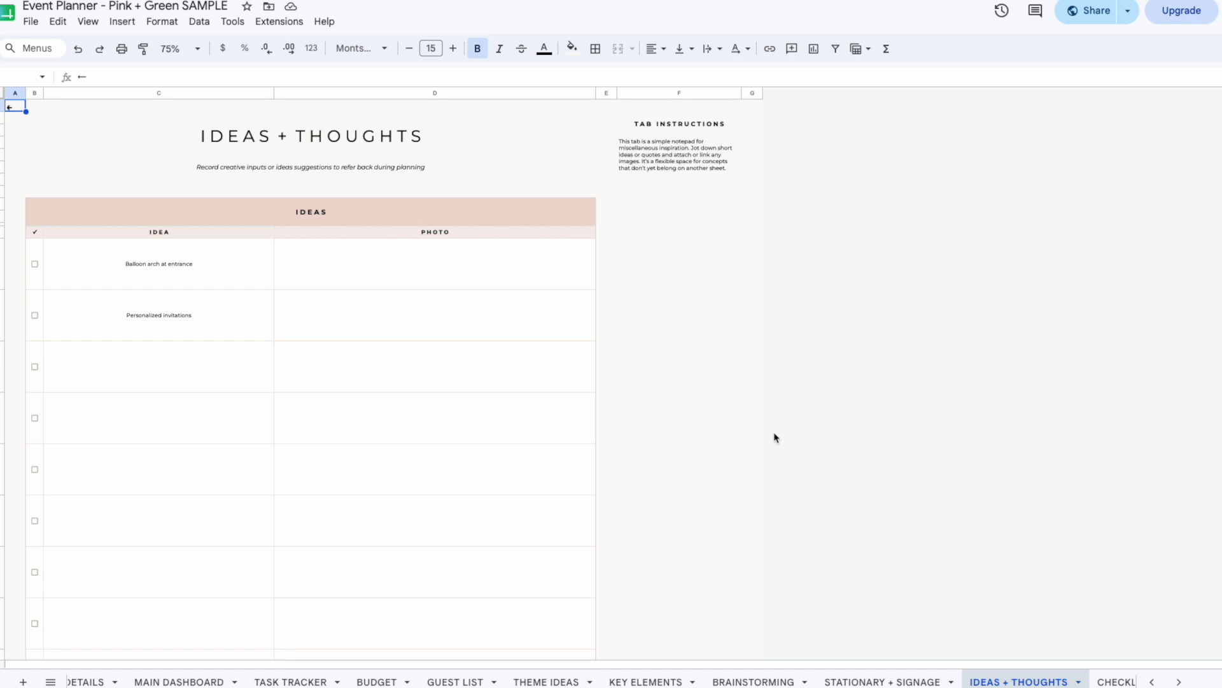
# On the CHECKLIST sheet, view the deadline calendar of the "Choose a venue" task and mark that task complete.
pyautogui.scroll(-2, 868, 676)
pyautogui.scroll(-1, 869, 677)
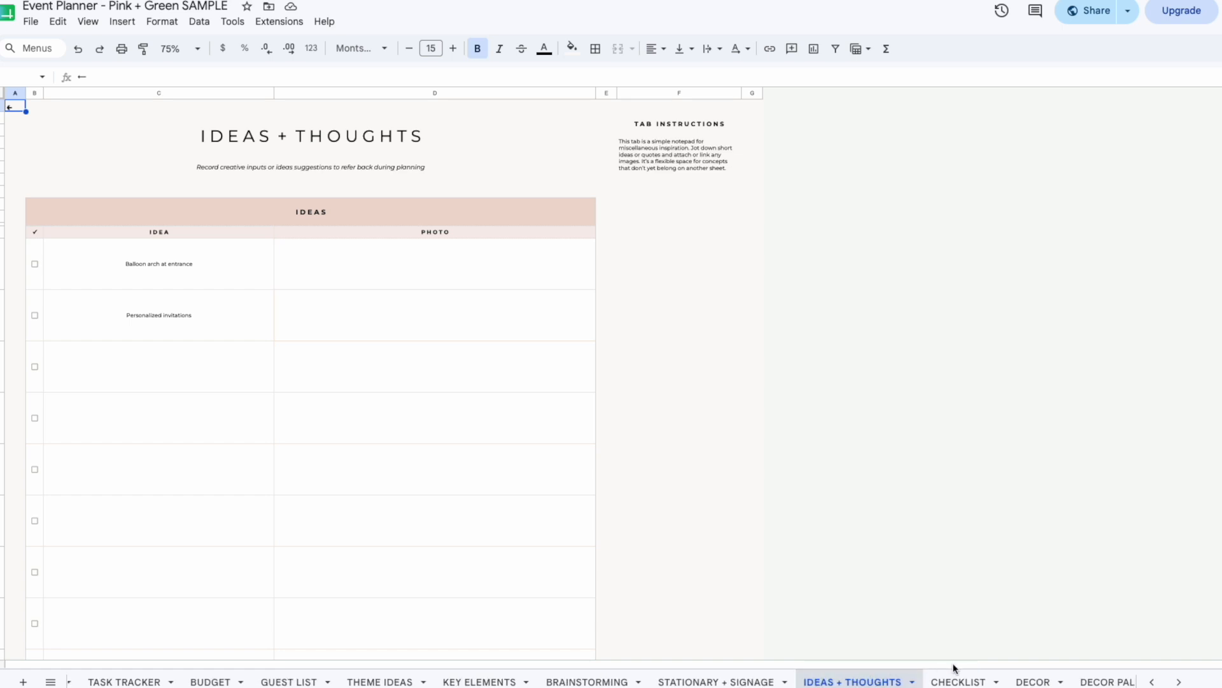
pyautogui.click(966, 682)
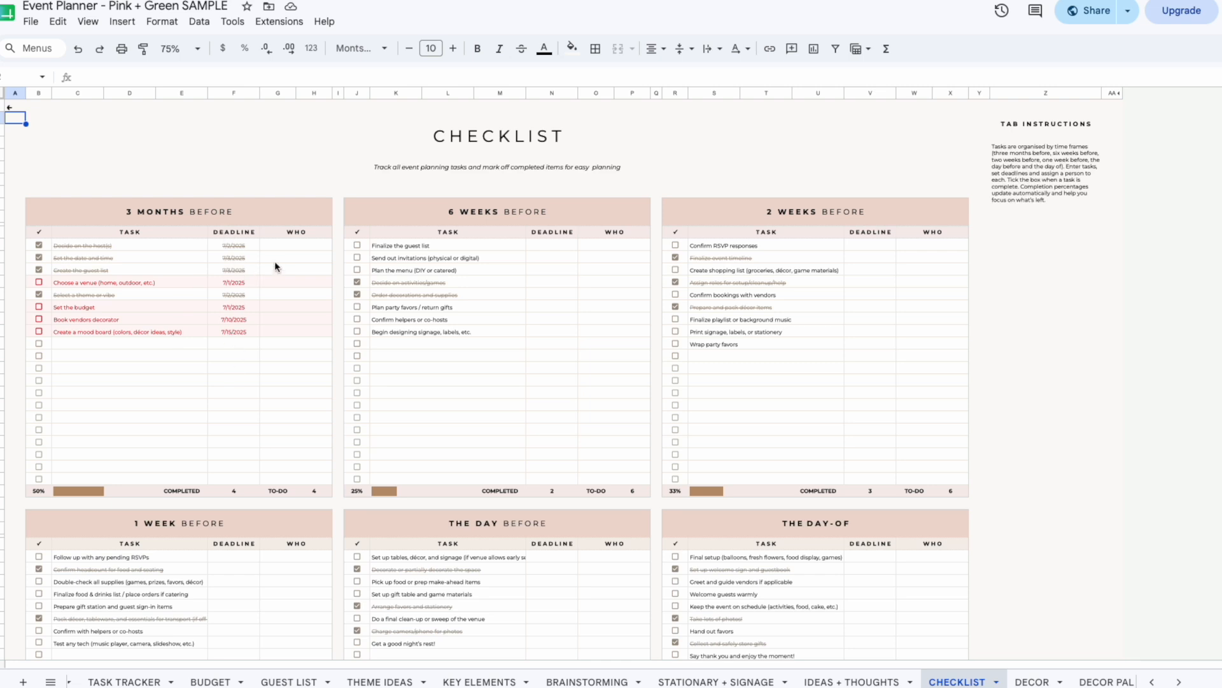
pyautogui.click(286, 247)
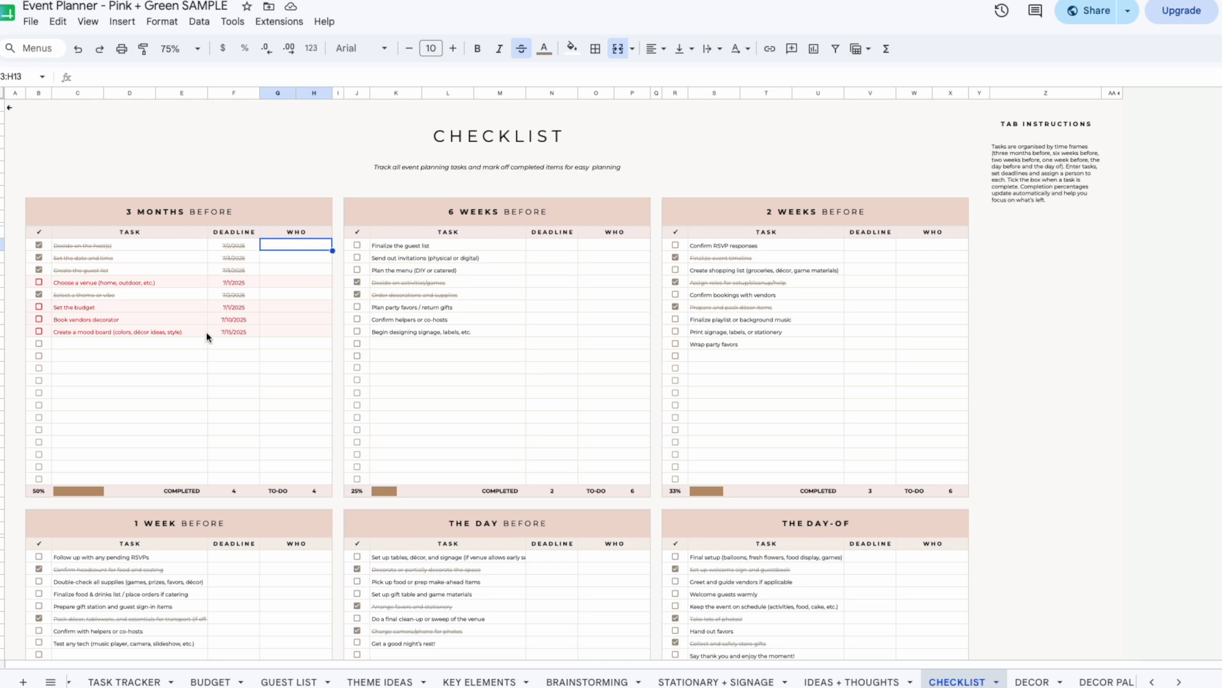
pyautogui.doubleClick(252, 286)
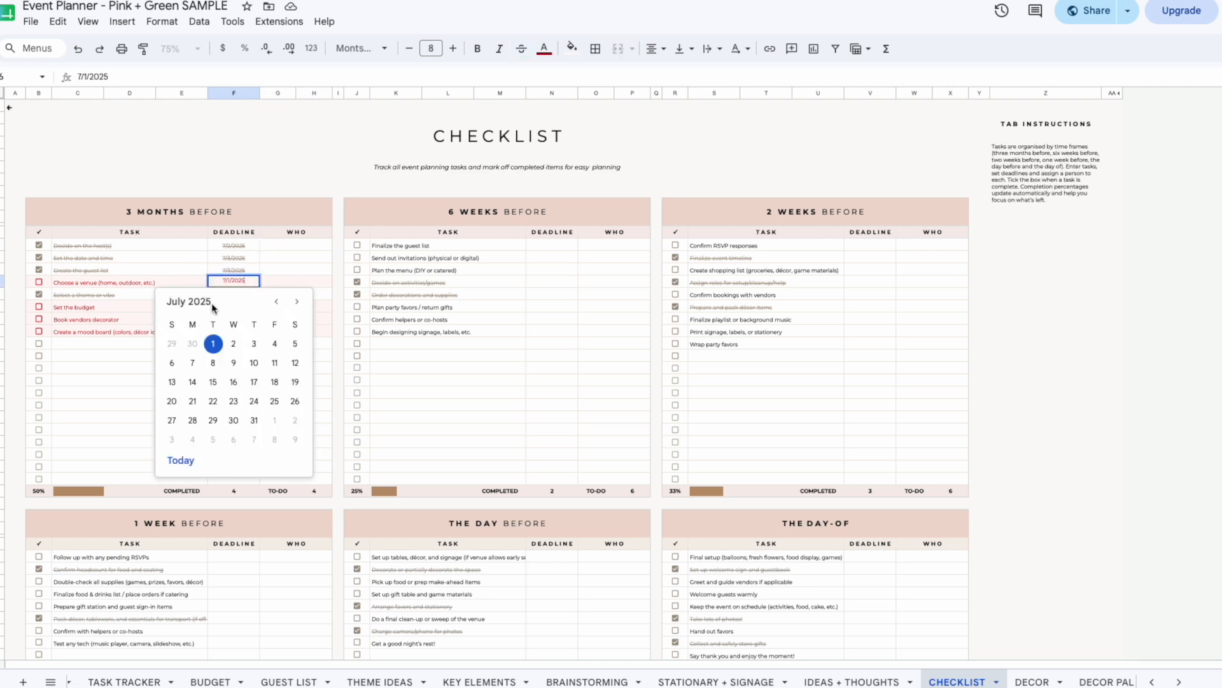
pyautogui.click(182, 282)
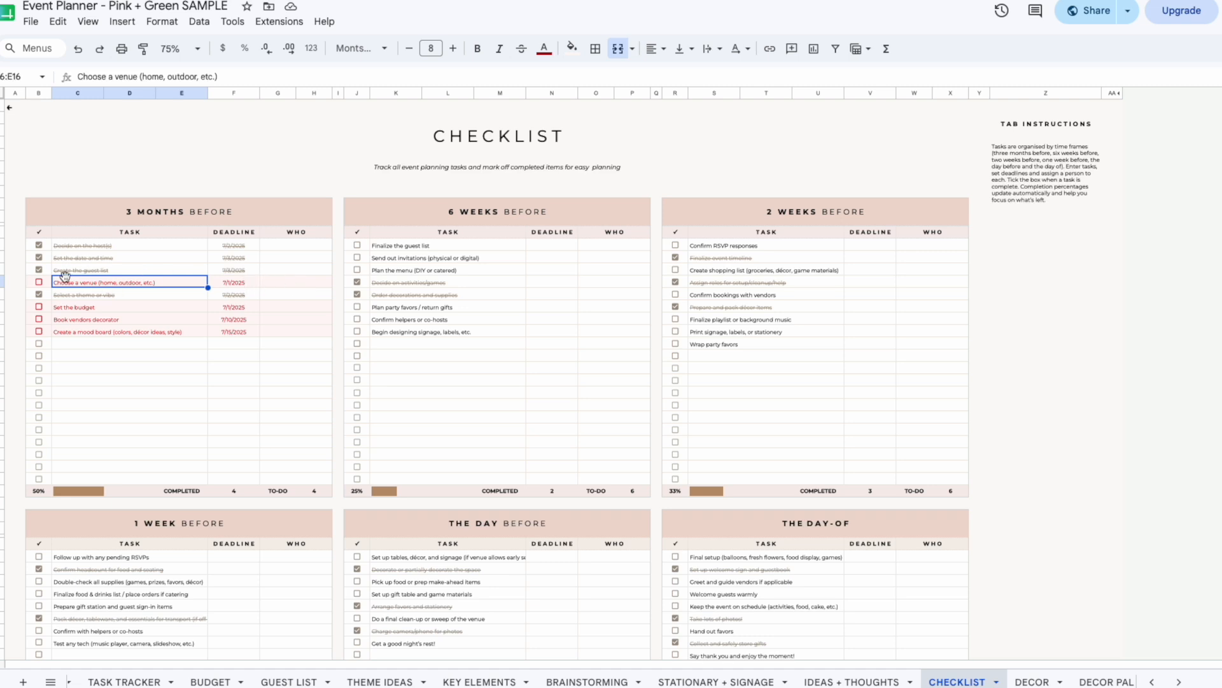
pyautogui.click(39, 282)
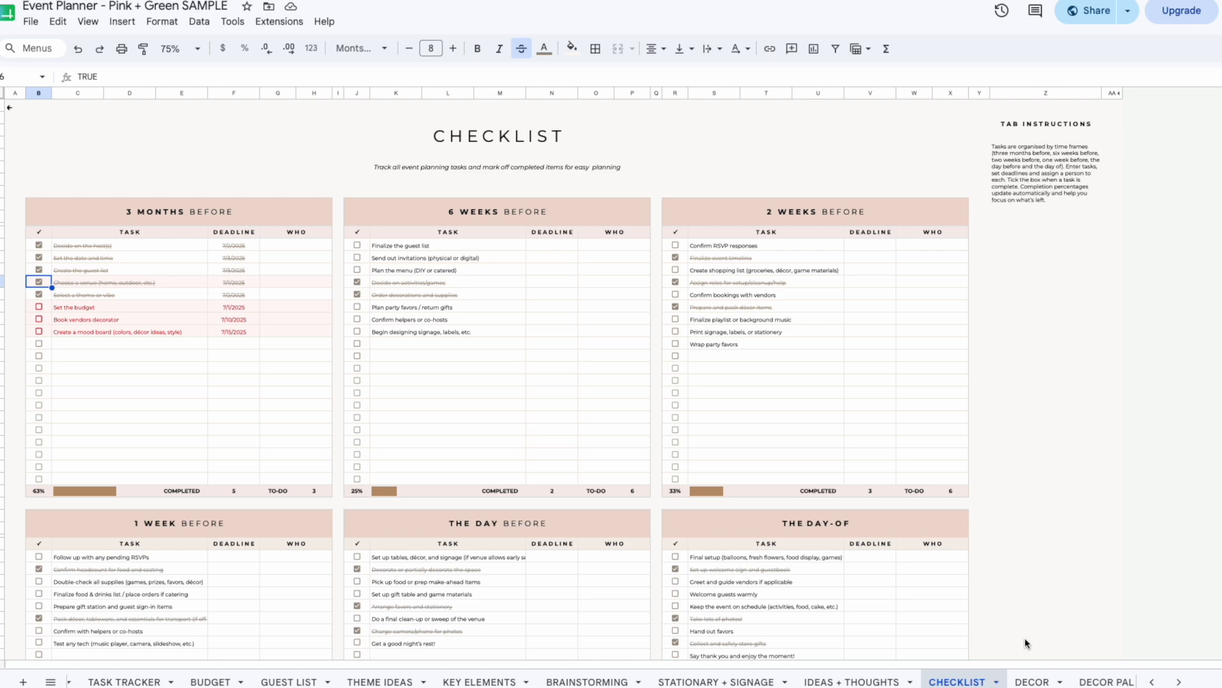
# View the decoration list on the DECOR sheet, and open the DECOR PALETTE sheet.
pyautogui.click(1033, 682)
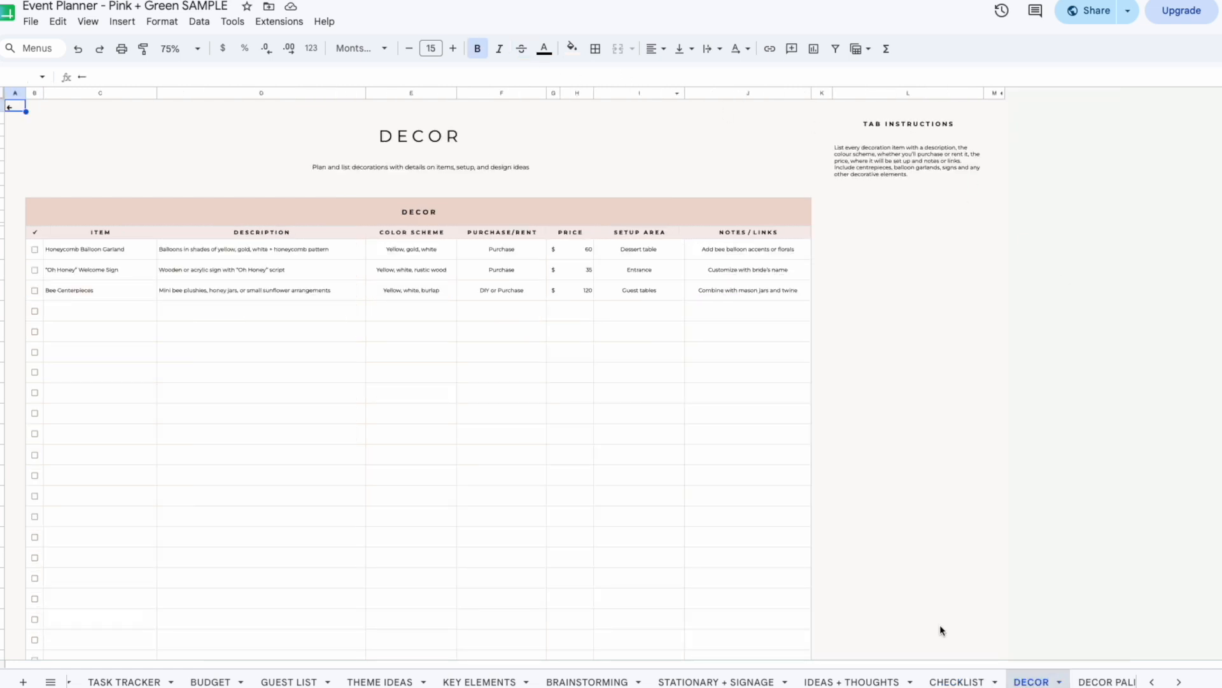
pyautogui.hscroll(1, 947, 681)
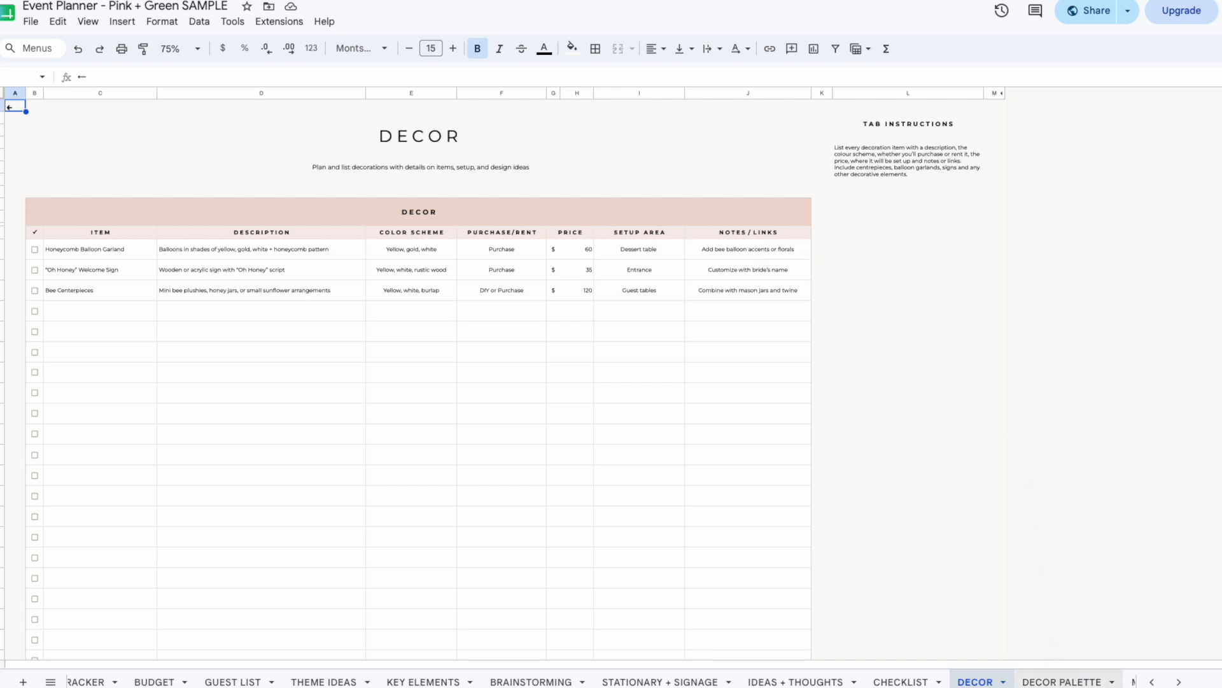
pyautogui.click(1061, 681)
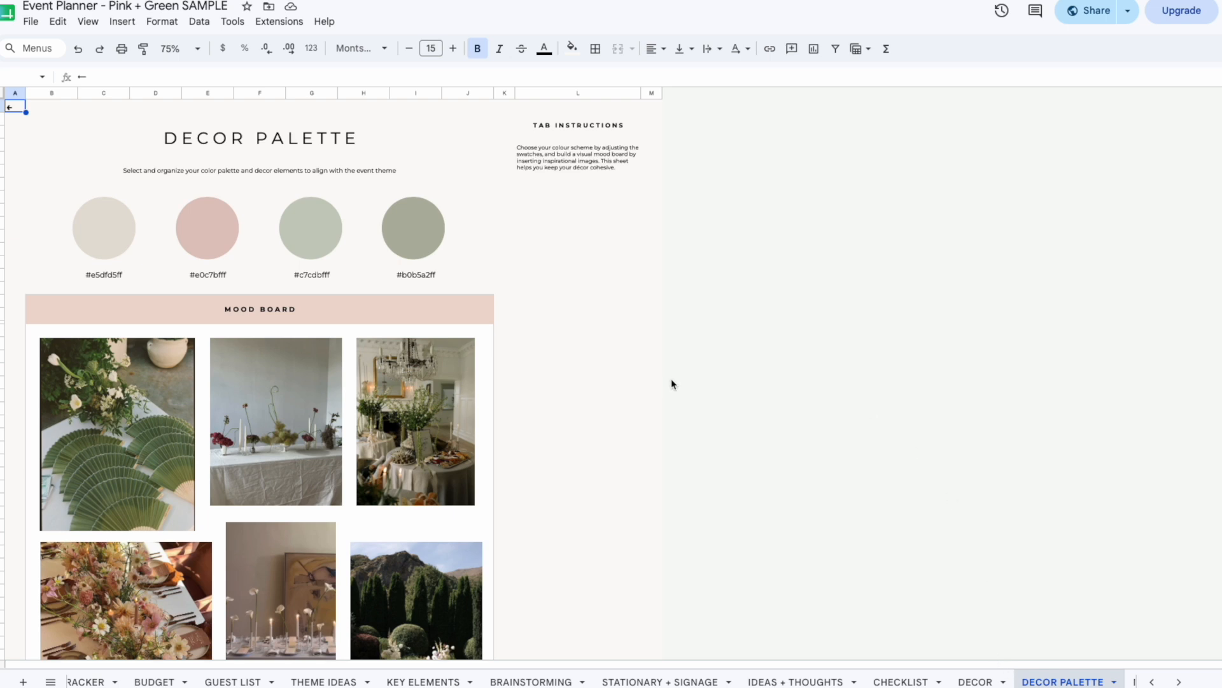
# Edit the first palette swatch's drawing, apply the custom solid fill colour #e5dfd5ff, and save the drawing.
pyautogui.click(109, 242)
pyautogui.click(126, 212)
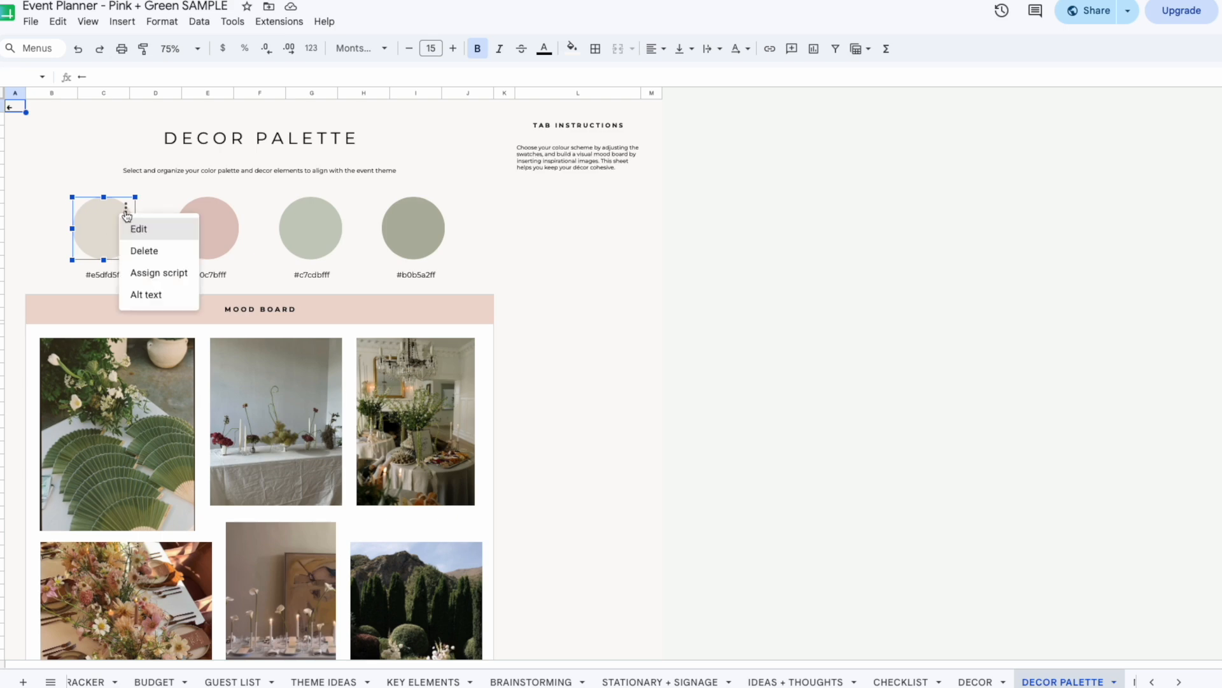
pyautogui.click(141, 230)
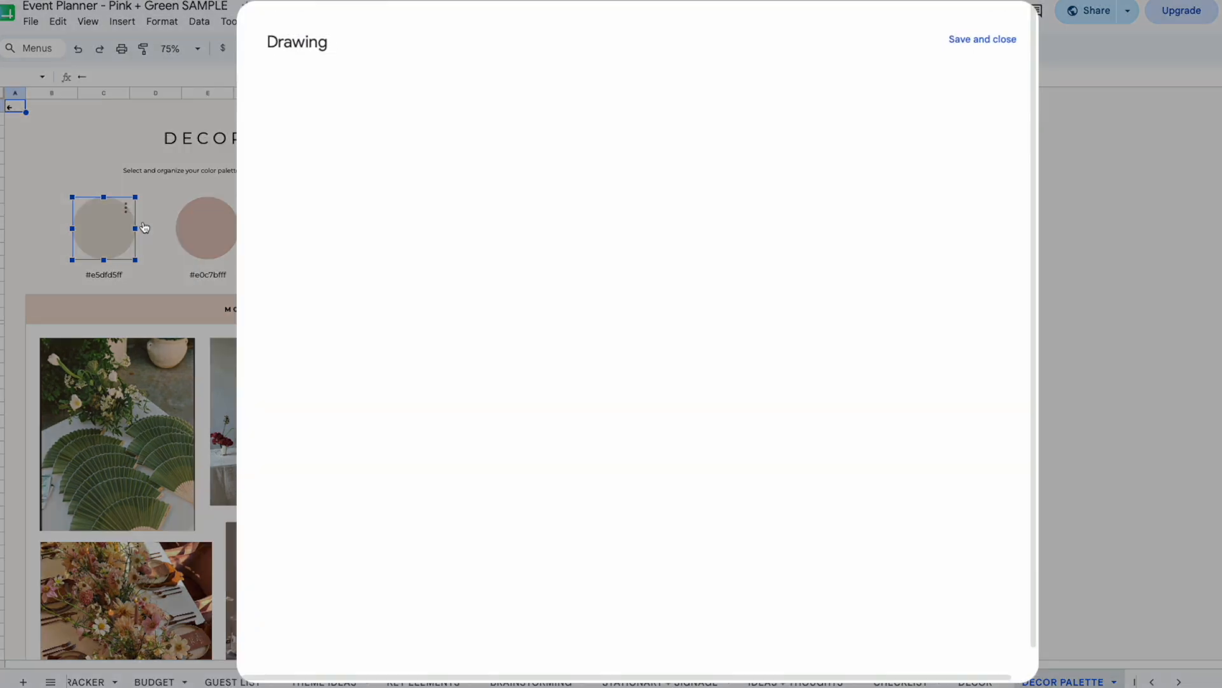
pyautogui.click(600, 312)
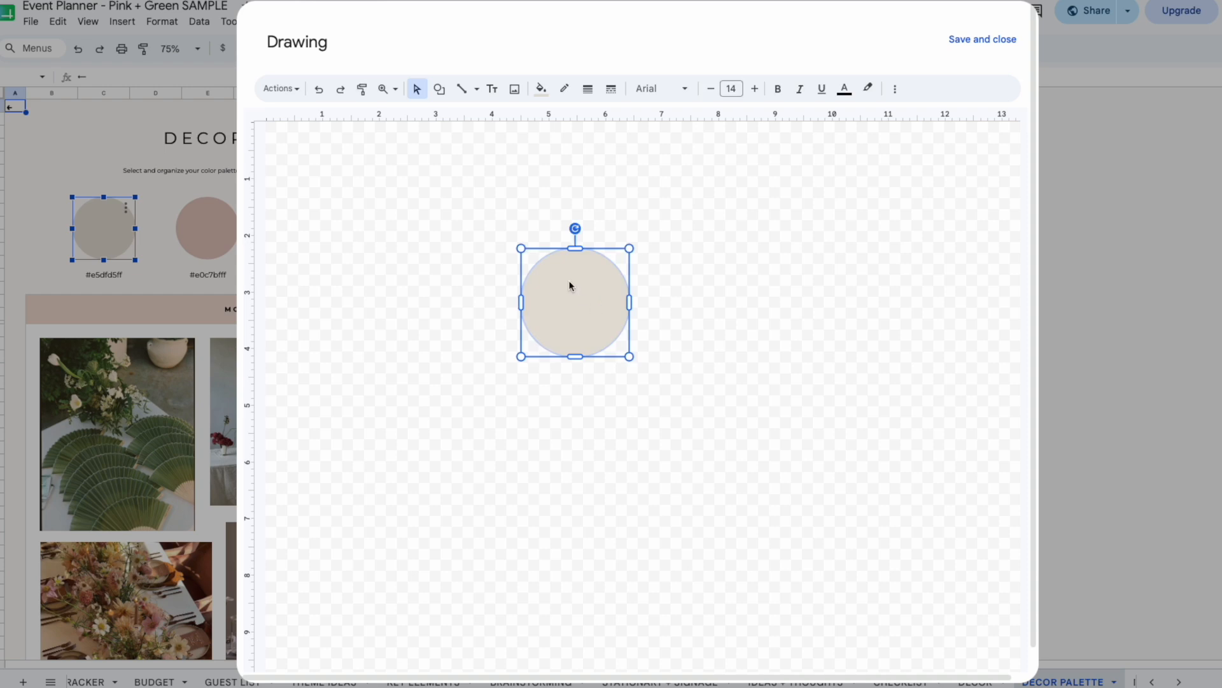
pyautogui.click(542, 91)
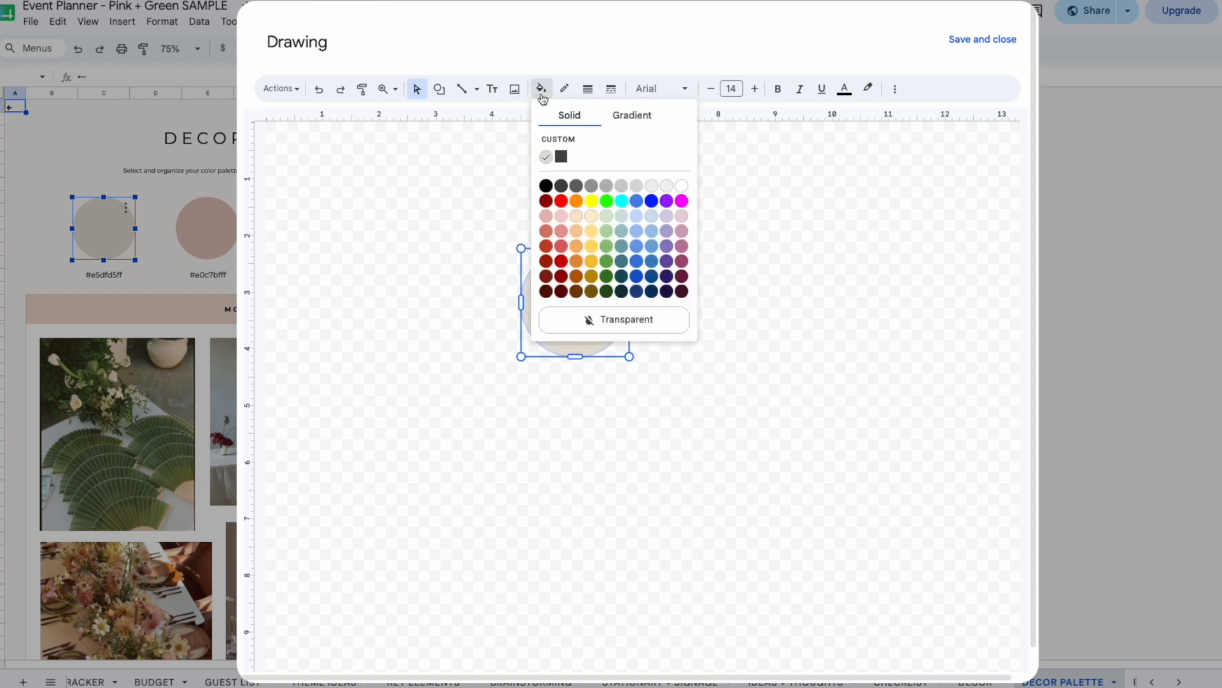
pyautogui.click(562, 157)
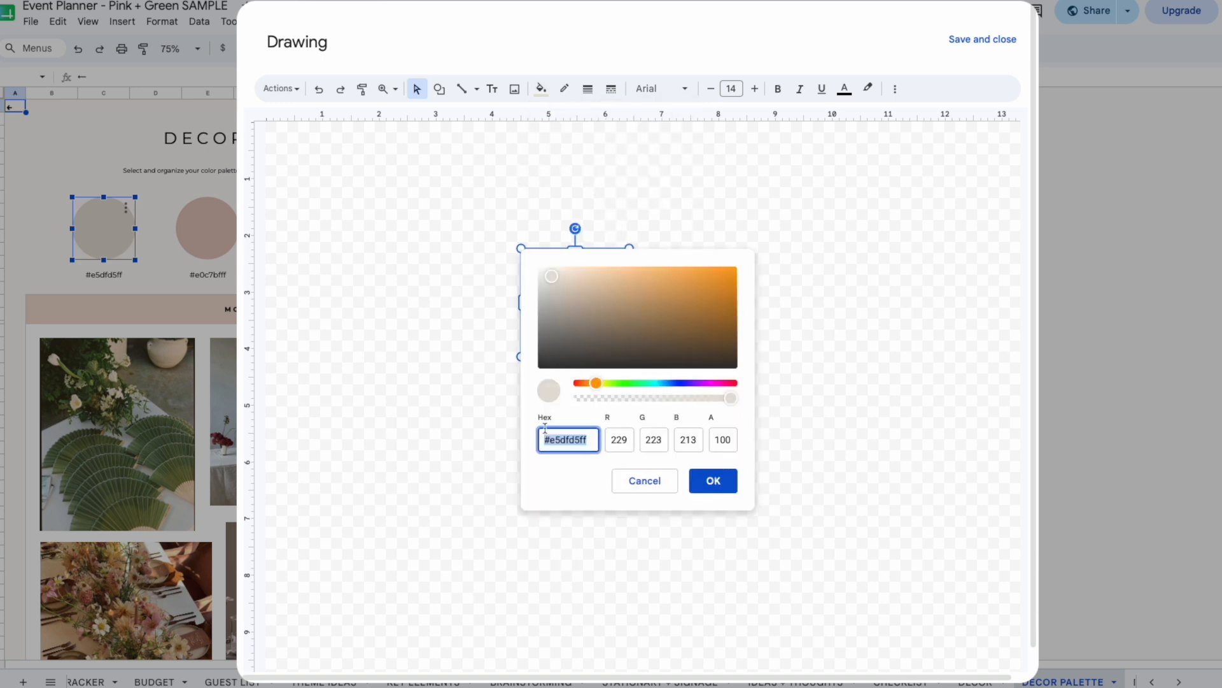
pyautogui.click(713, 481)
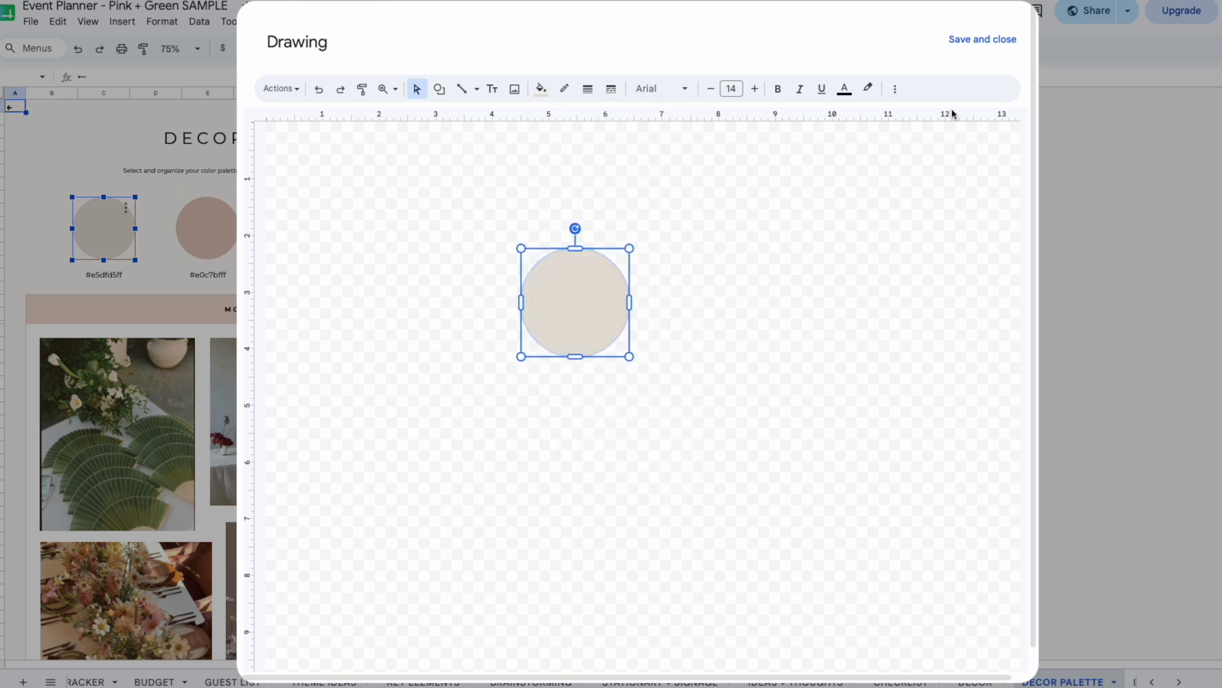
pyautogui.click(982, 39)
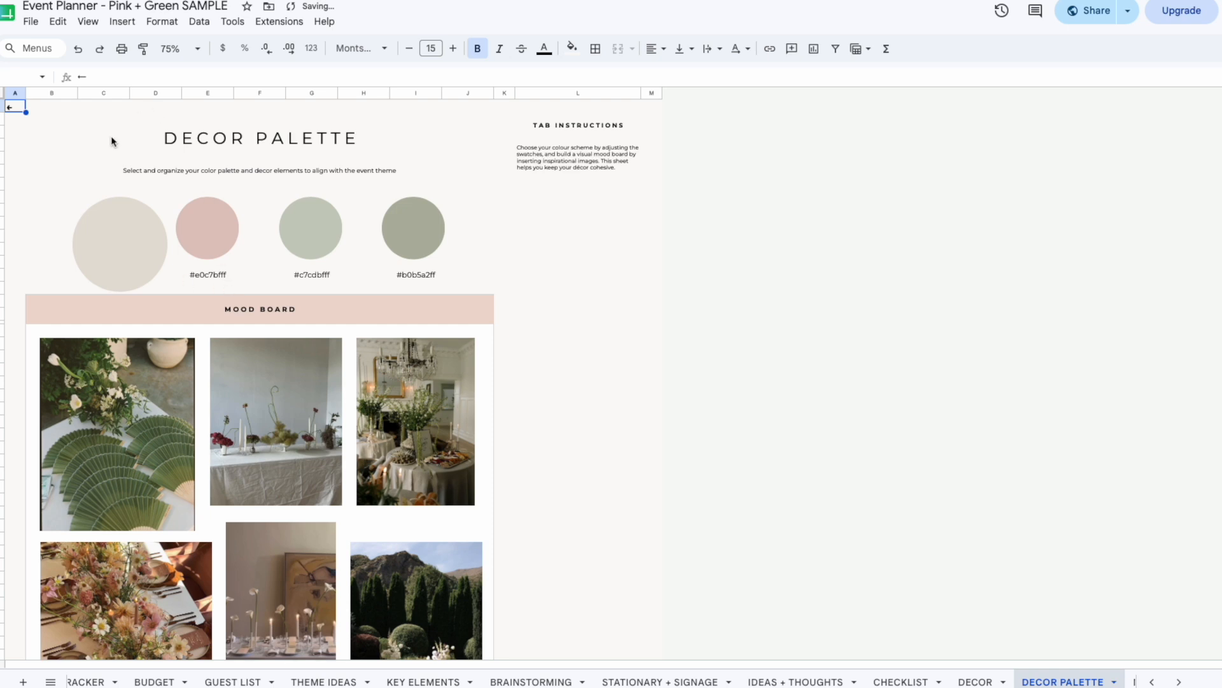
# Shrink the beige swatch to the size of the neighbouring palette circles, leaving its hex code uncovered.
pyautogui.click(136, 245)
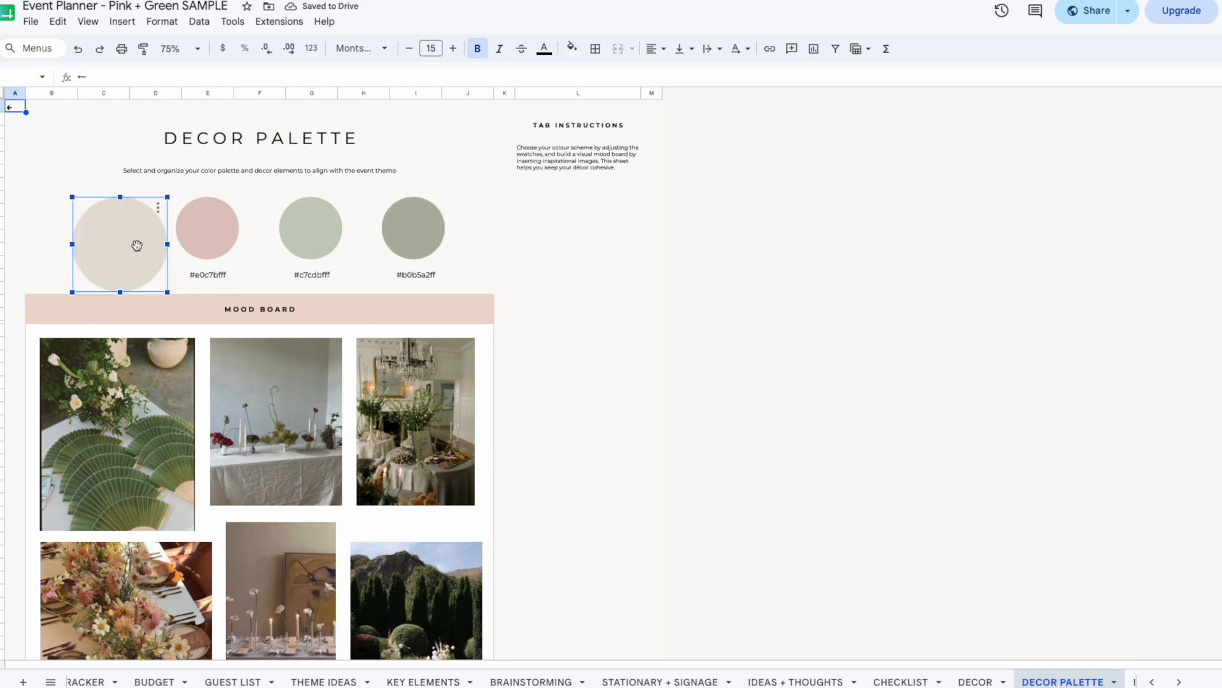
pyautogui.moveTo(169, 293); pyautogui.dragTo(137, 259)
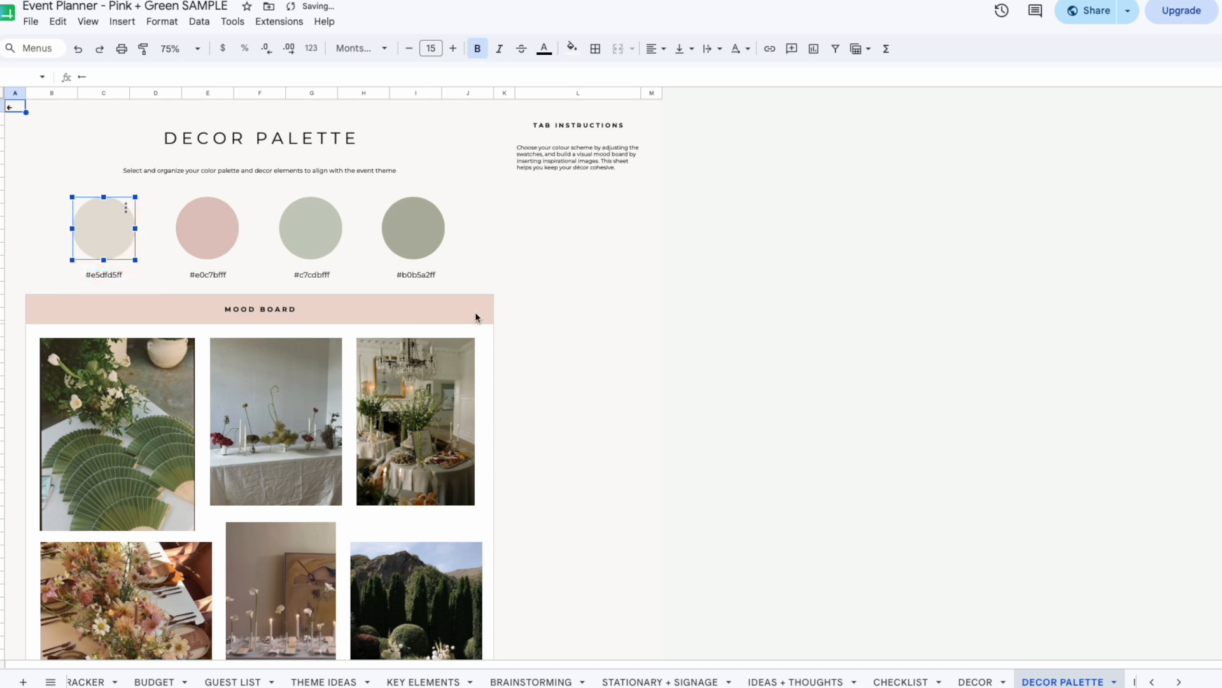
pyautogui.click(587, 304)
# Select the mood board area and view the options for inserting an image in a cell or over cells.
pyautogui.click(201, 382)
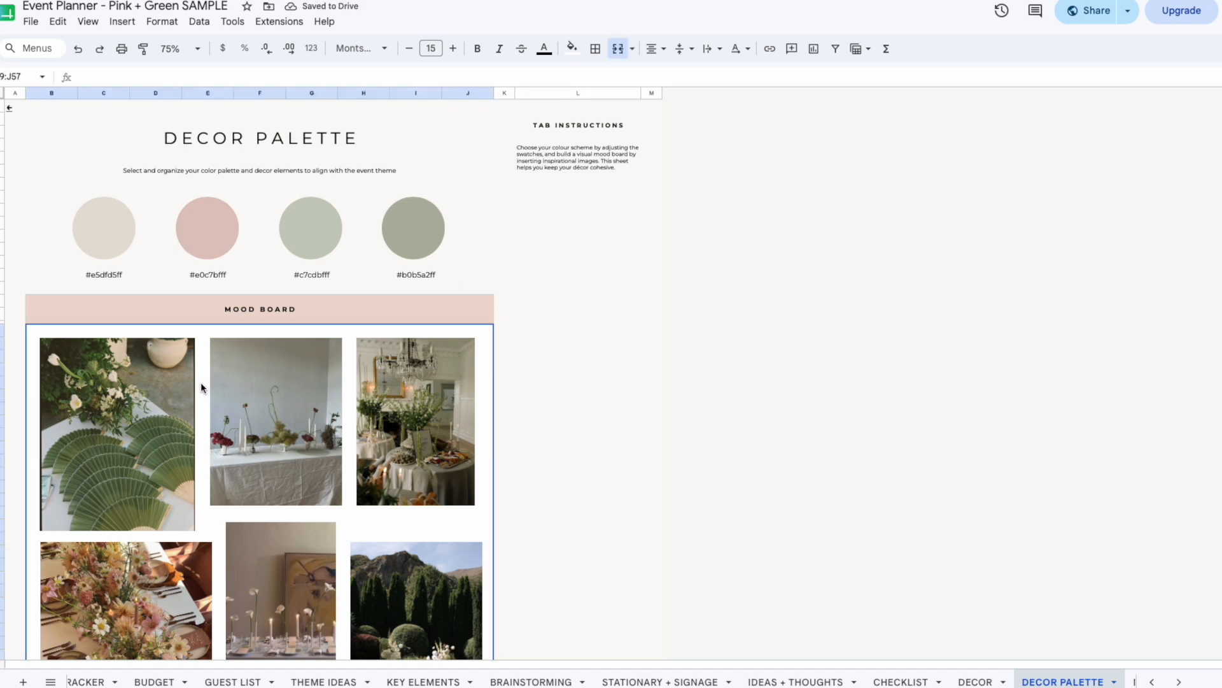
pyautogui.click(173, 368)
pyautogui.click(511, 405)
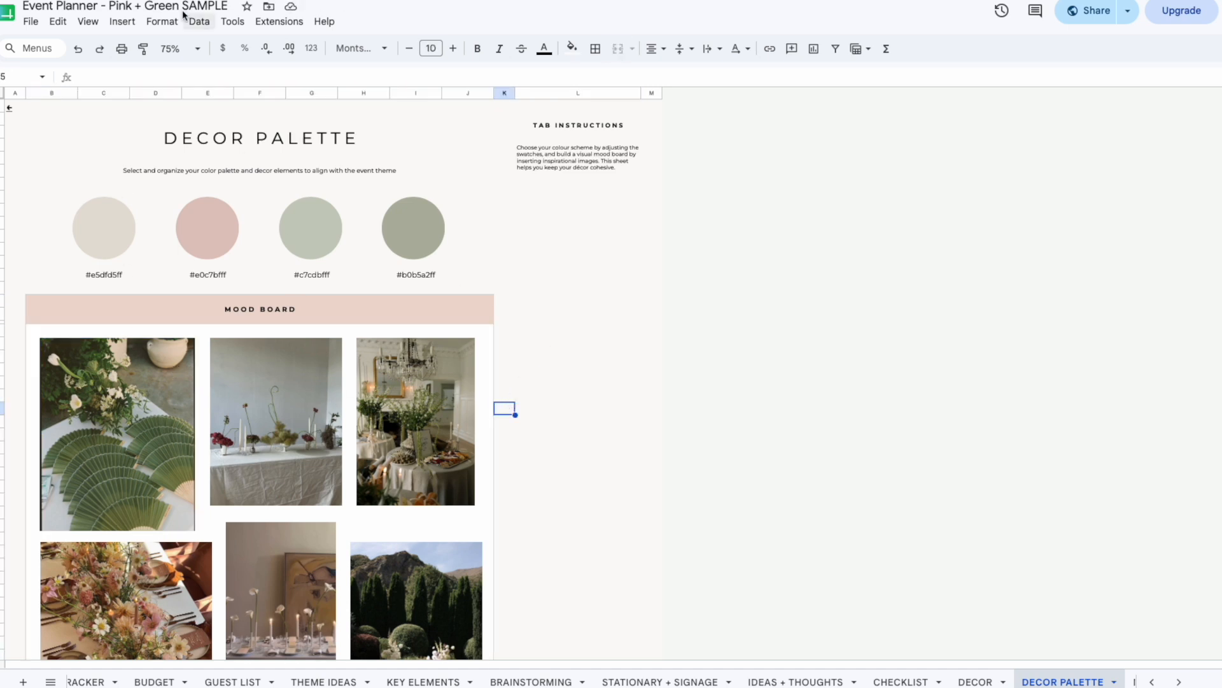
pyautogui.click(122, 22)
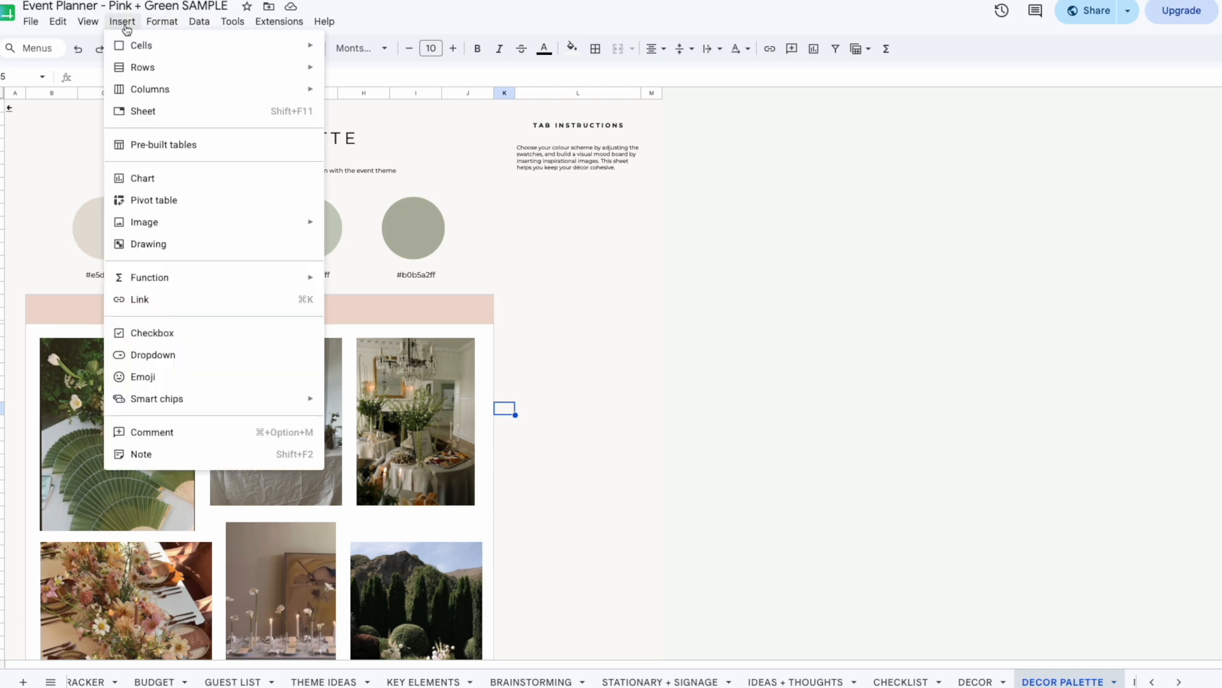
pyautogui.moveTo(171, 224)
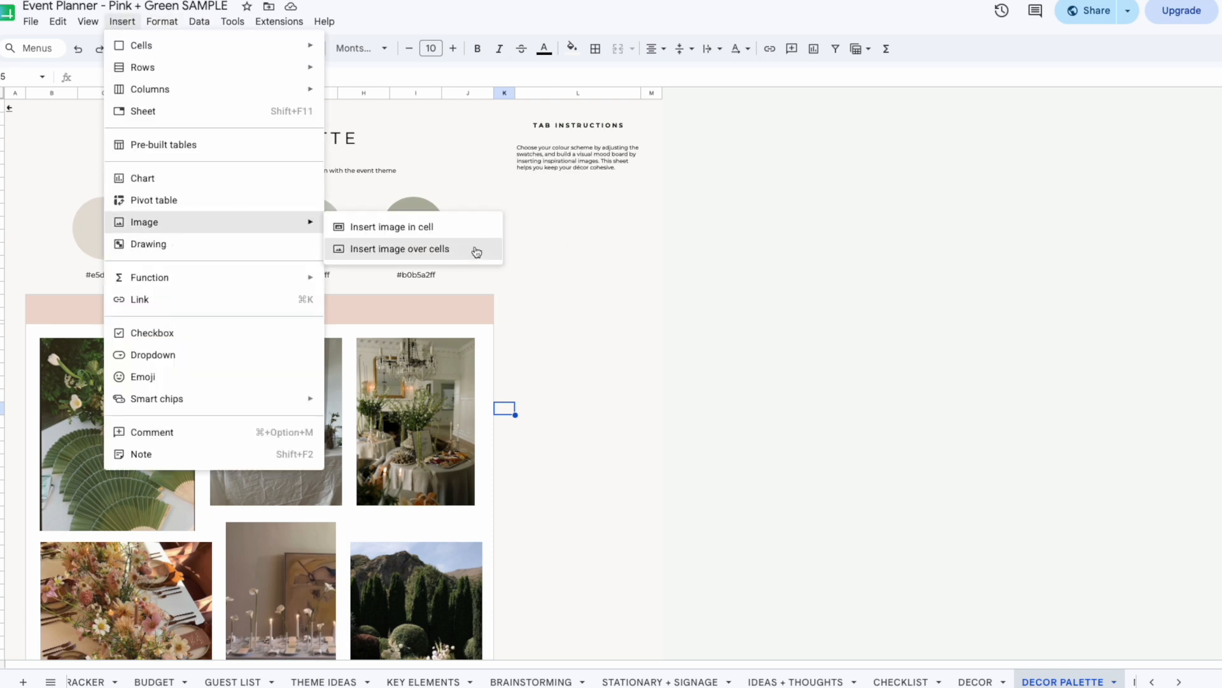
pyautogui.click(599, 304)
# Move the green fans photo slightly sideways on the mood board, and undo the move.
pyautogui.moveTo(162, 444)
pyautogui.mouseDown()
pyautogui.moveTo(205, 420)
pyautogui.moveTo(161, 408)
pyautogui.moveTo(171, 435)
pyautogui.mouseUp()
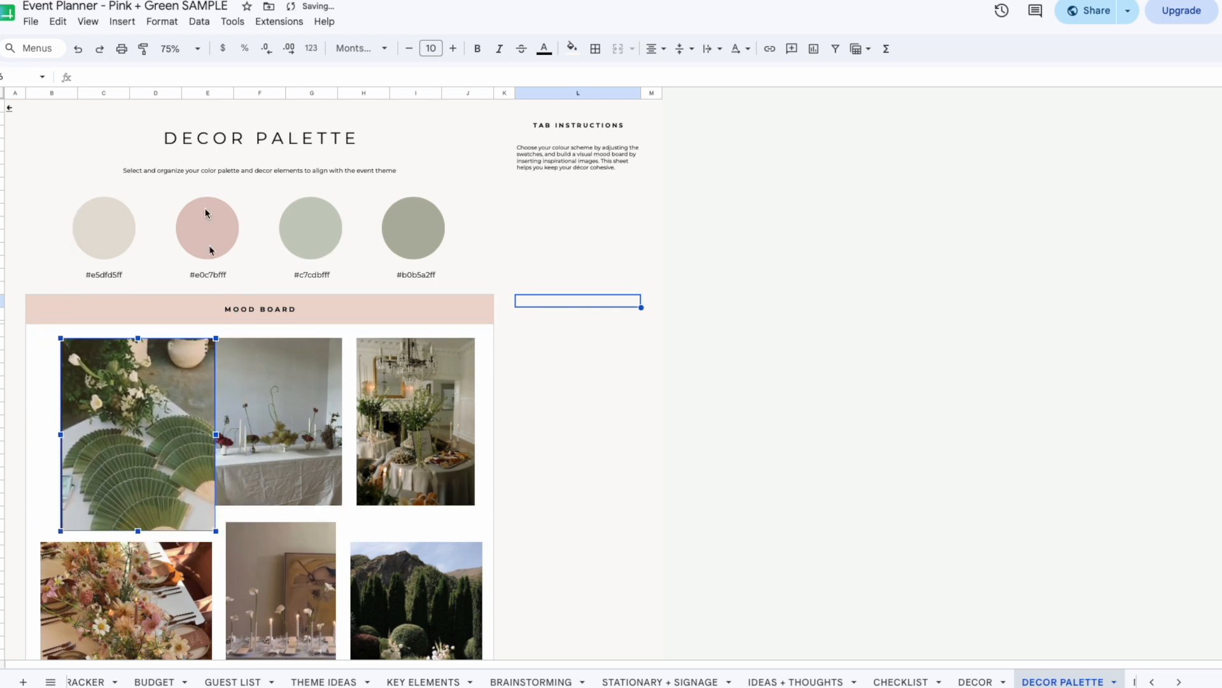
pyautogui.click(78, 48)
pyautogui.scroll(-3, 512, 445)
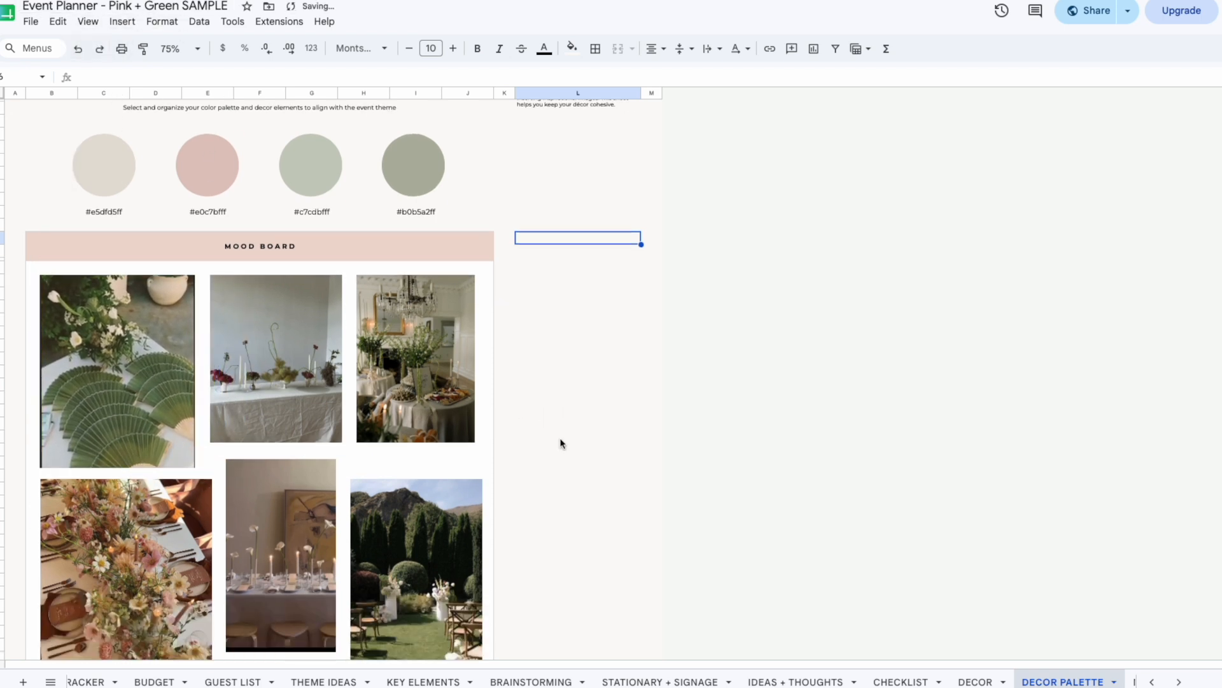
pyautogui.scroll(3, 512, 448)
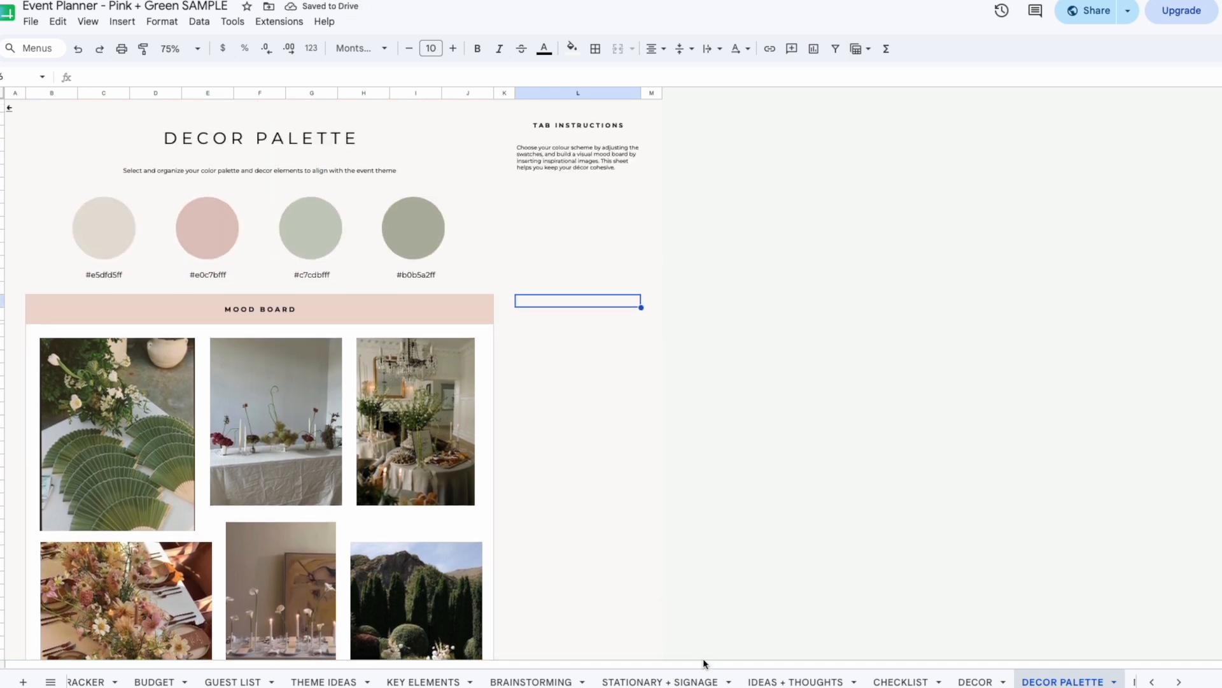
# Open the MEAL PLANNER sheet to view its menu plan and starter options.
pyautogui.scroll(-3, 725, 681)
pyautogui.scroll(-1, 725, 681)
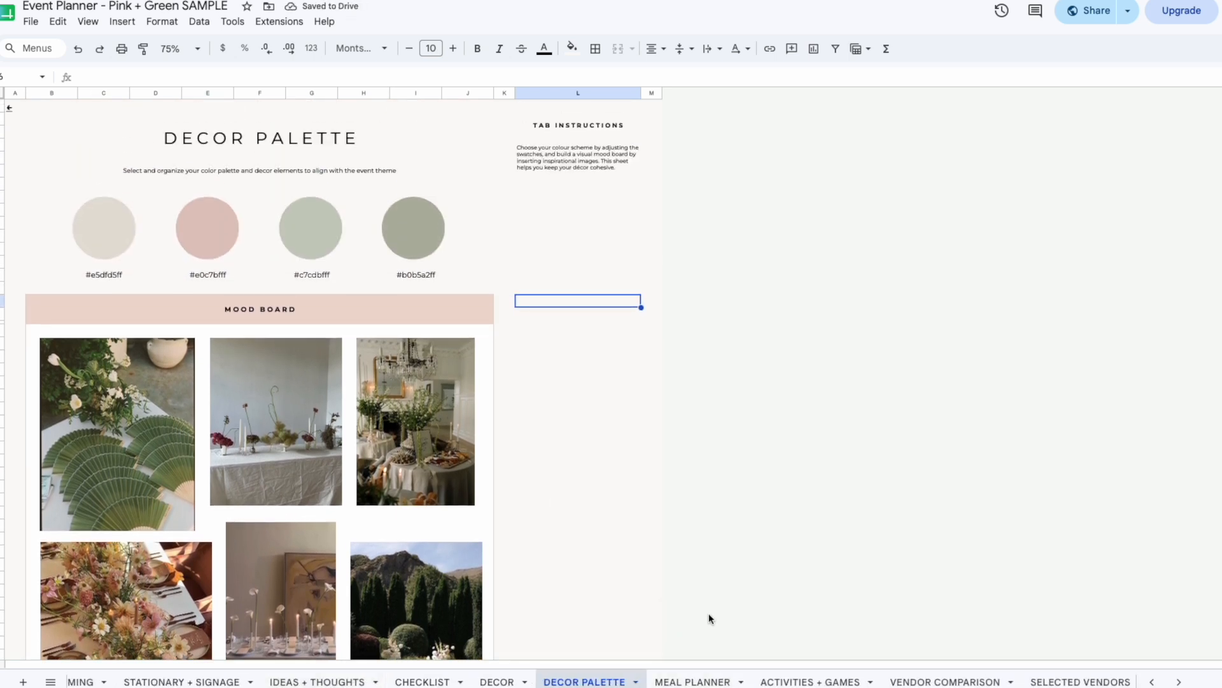
pyautogui.click(696, 681)
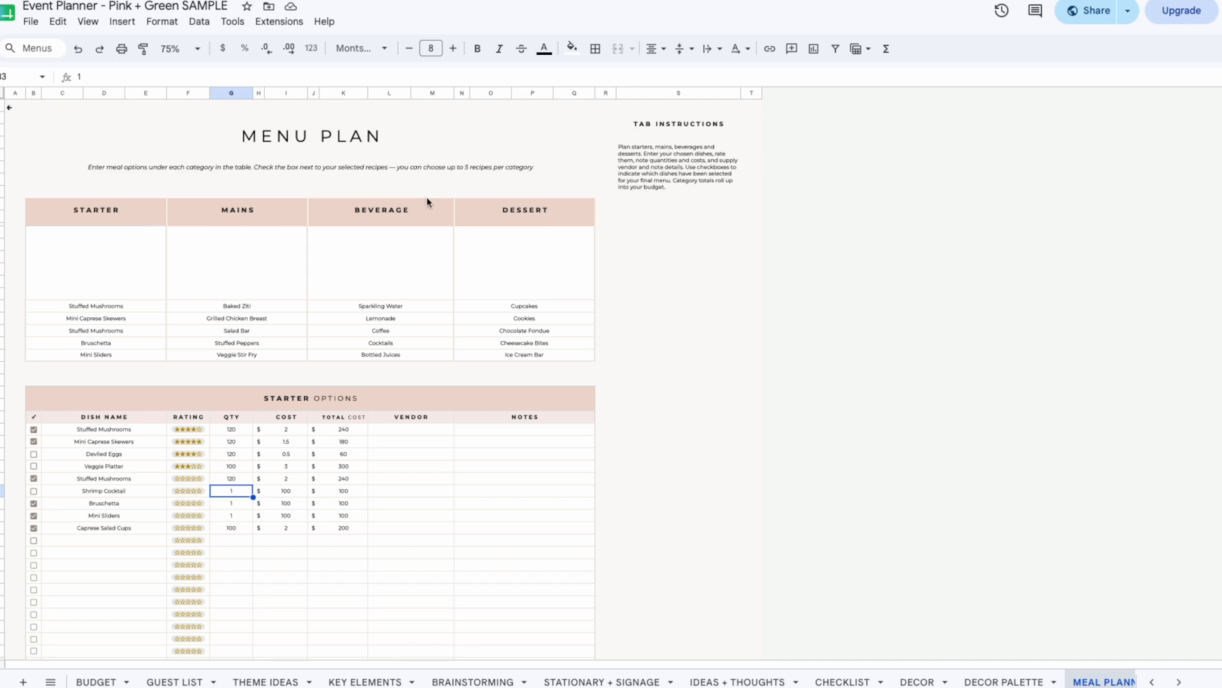
# Inspect the formula behind the first STARTER menu entry and its source, the first Stuffed Mushrooms row in STARTER OPTIONS.
pyautogui.click(143, 301)
pyautogui.click(143, 307)
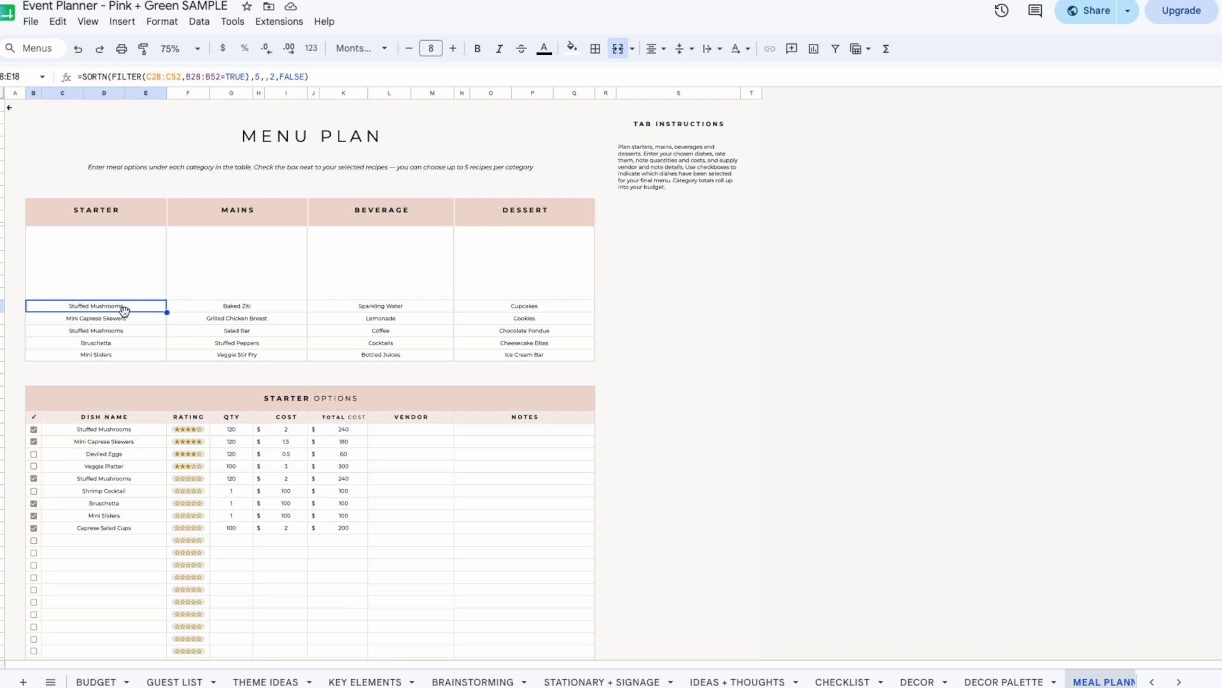
pyautogui.click(108, 427)
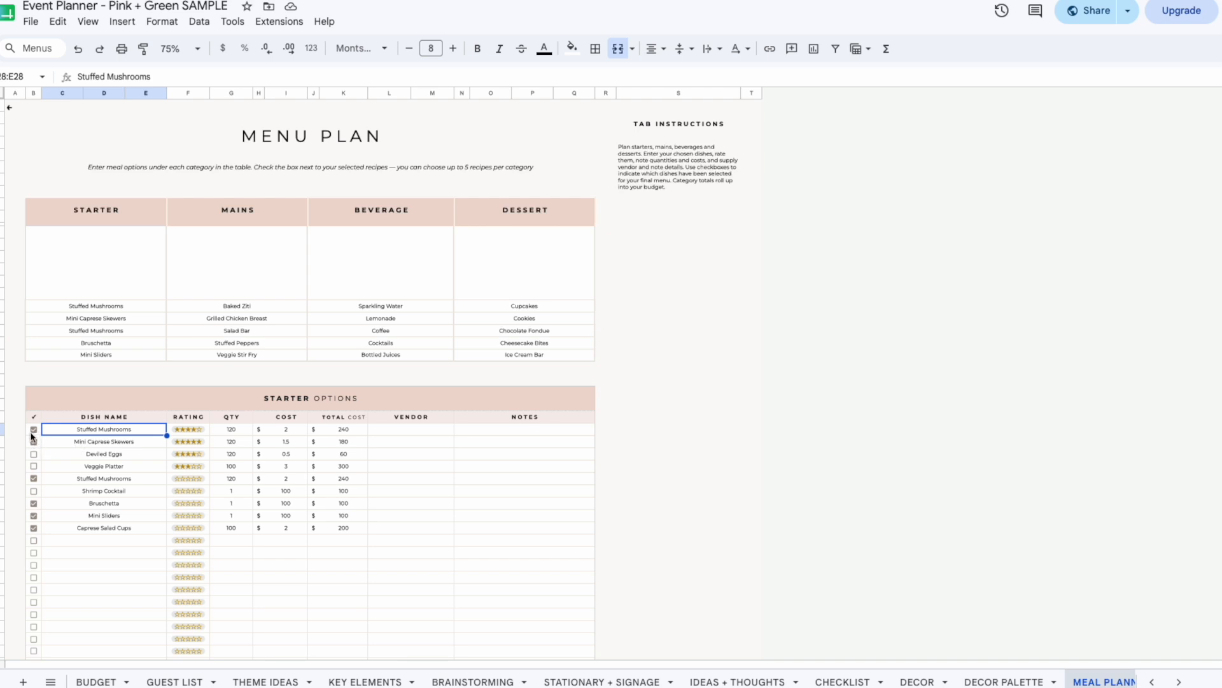
# Select the blank picture area under STARTER and view the options for inserting an image, leaving without inserting one.
pyautogui.click(98, 273)
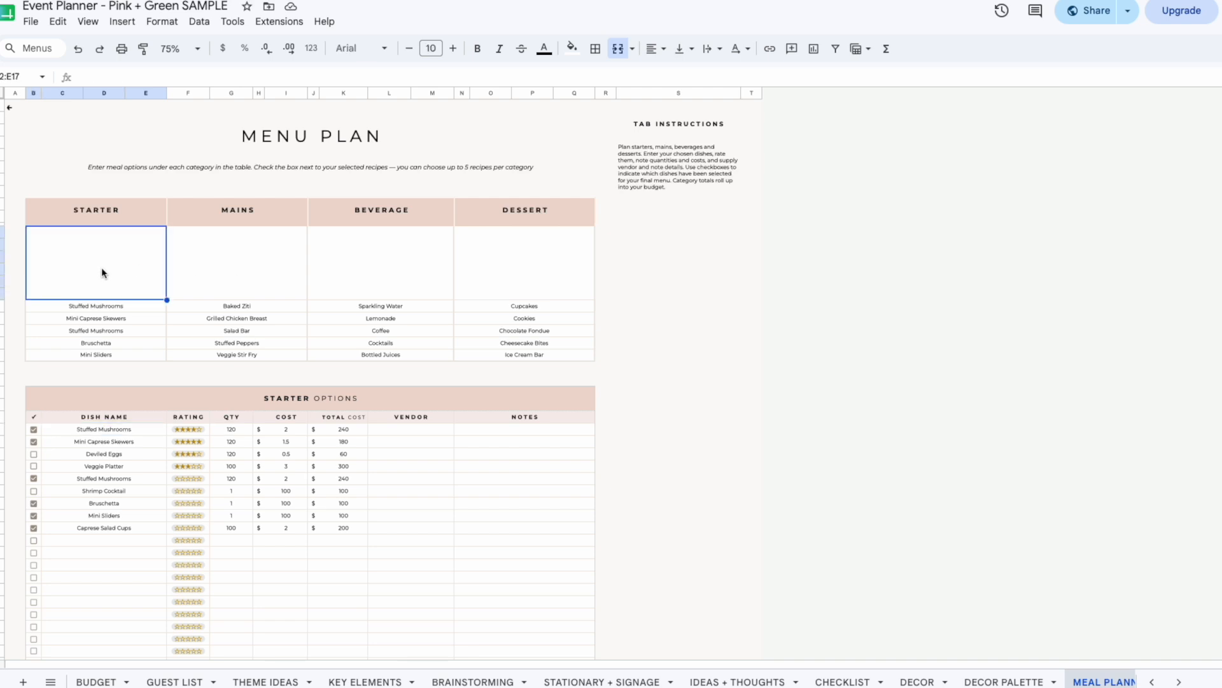
pyautogui.click(123, 21)
pyautogui.moveTo(256, 228)
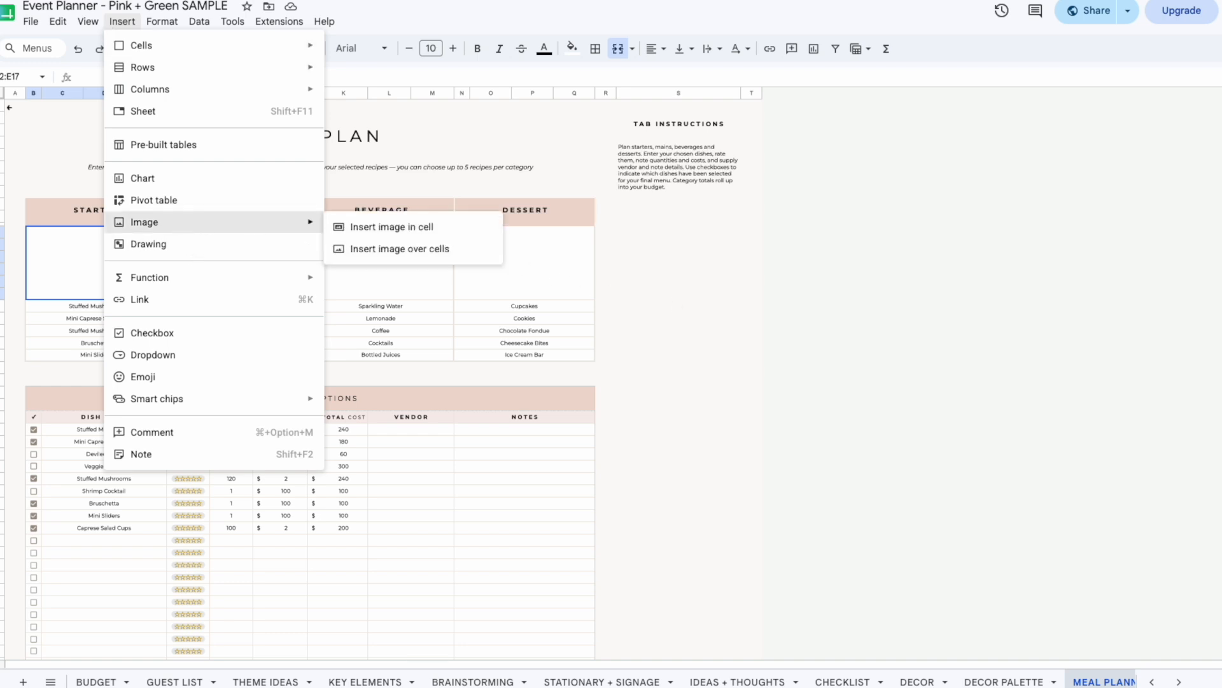
pyautogui.click(673, 297)
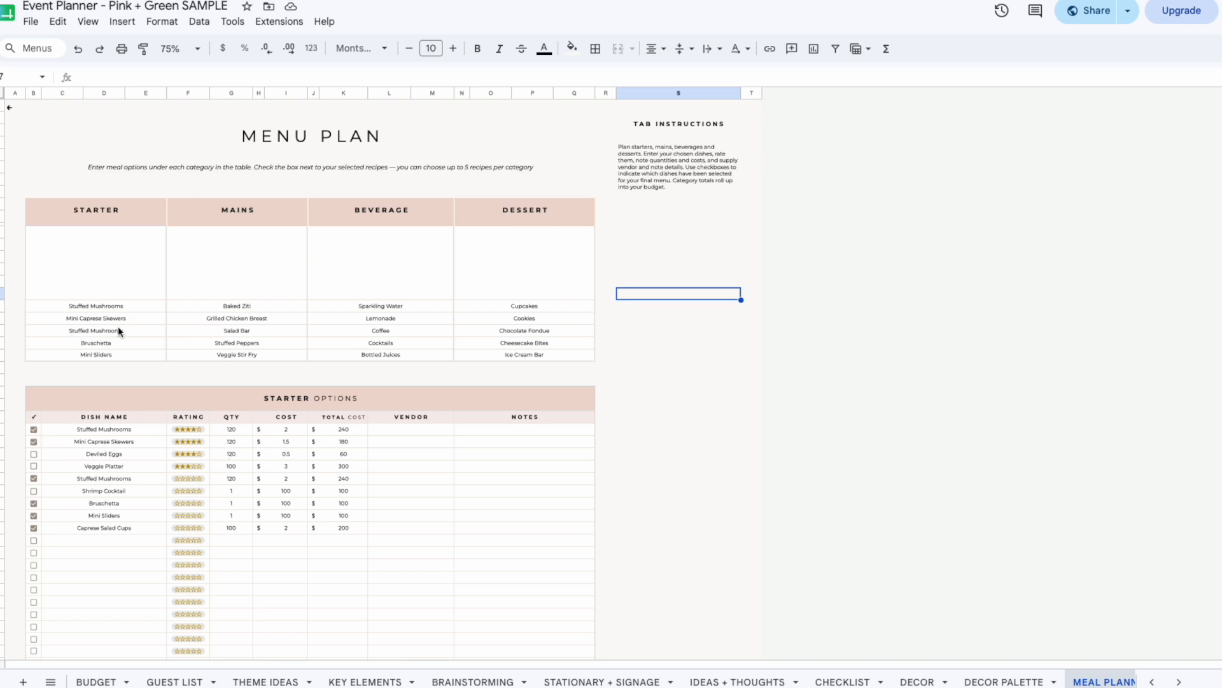
# Untick and re-tick the first Stuffed Mushrooms starter, and view its star rating choices without changing the rating.
pyautogui.click(34, 430)
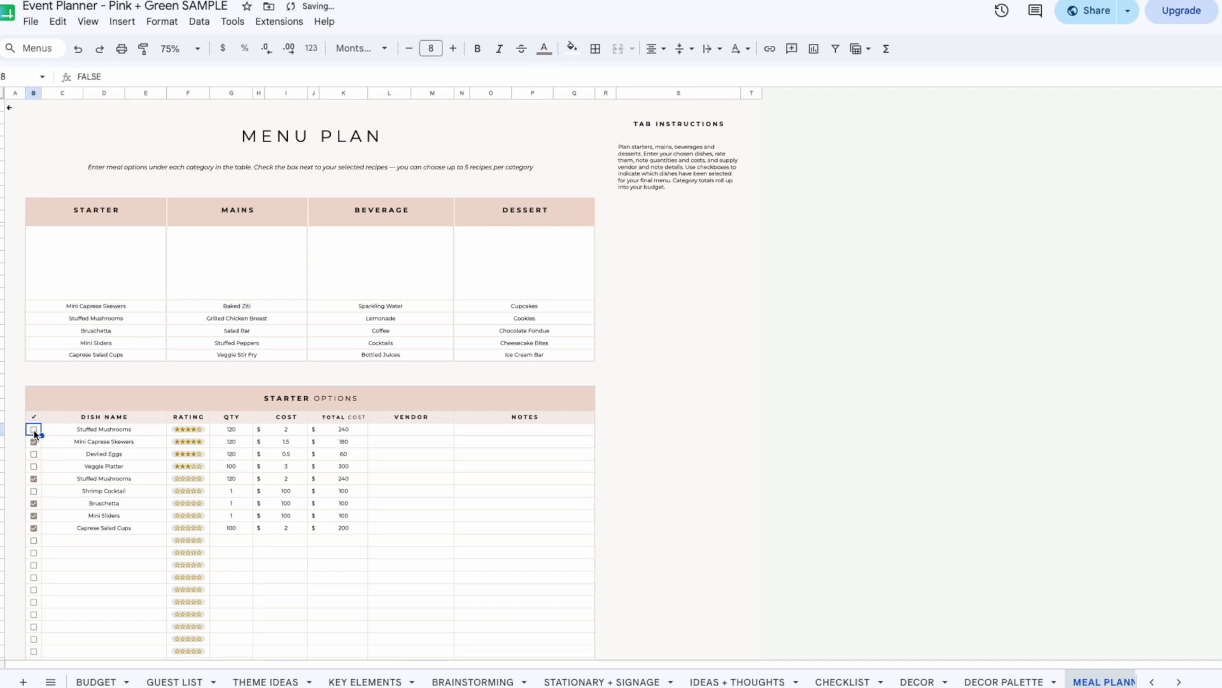
pyautogui.click(35, 431)
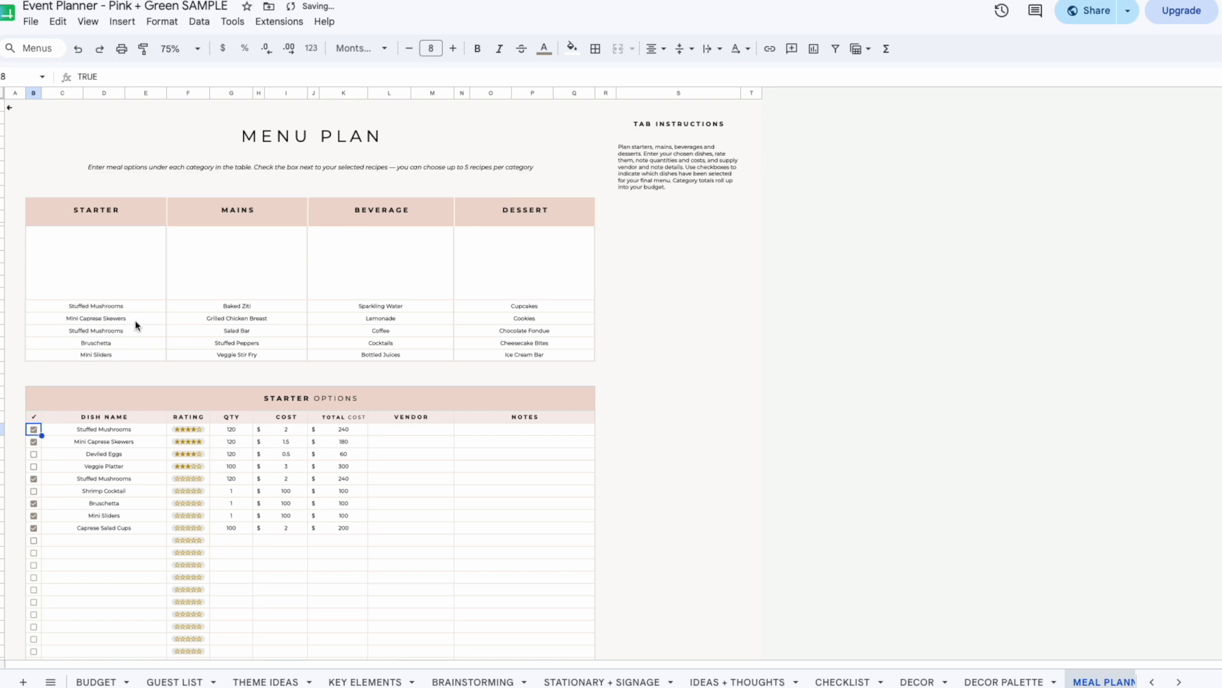
pyautogui.click(206, 435)
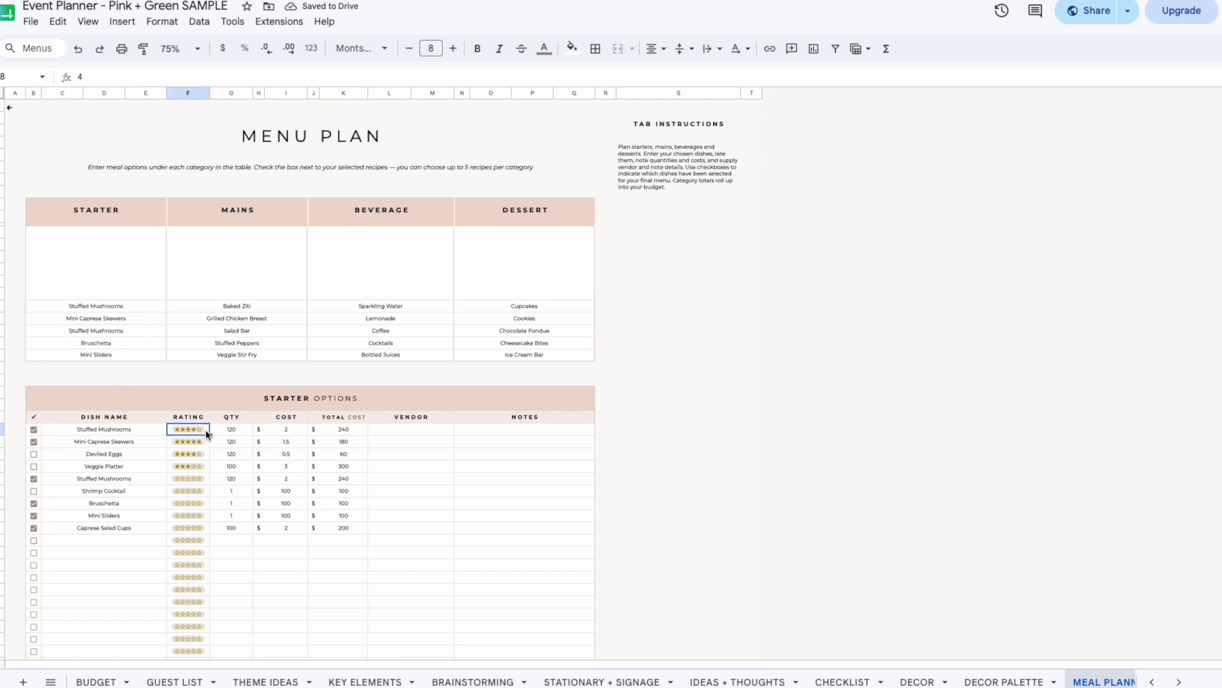
pyautogui.click(200, 429)
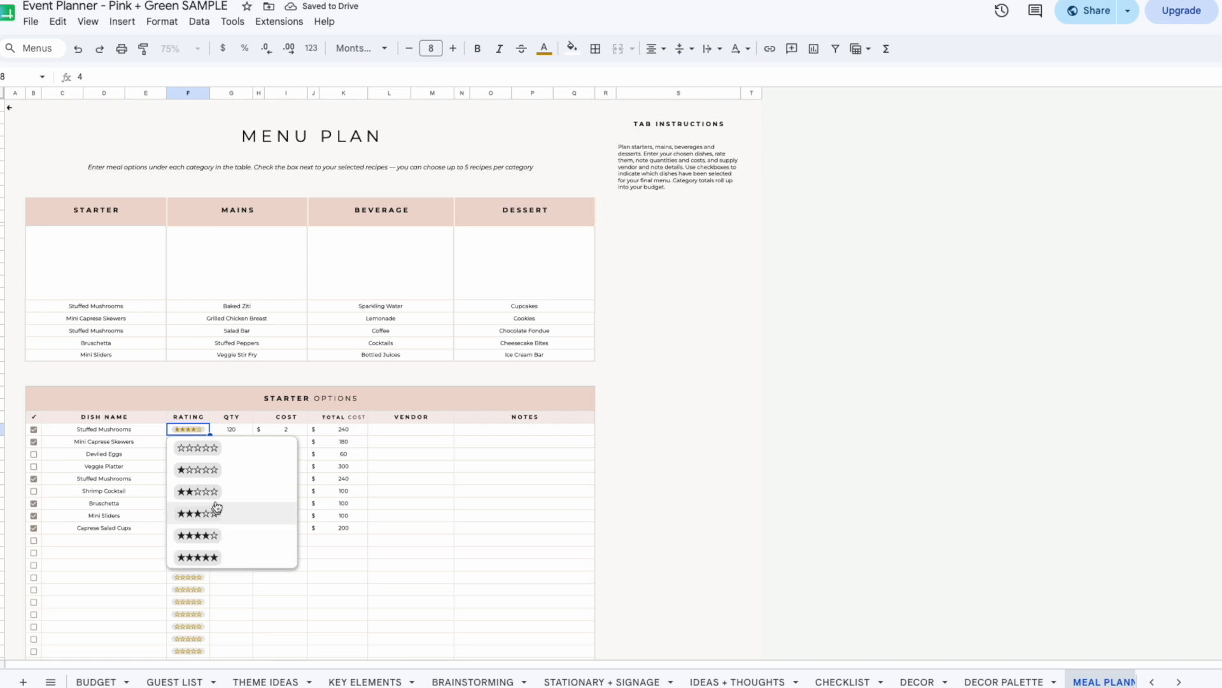
pyautogui.click(389, 506)
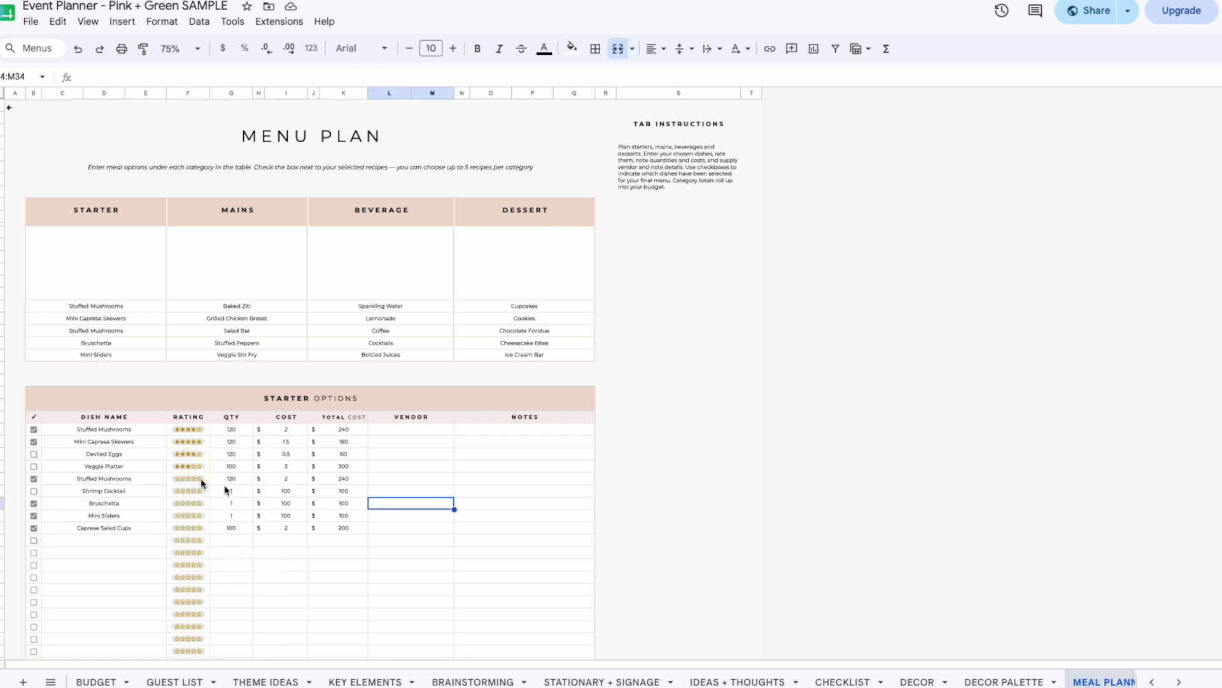
# Inspect the quantity and vendor cells of the first starter, and look over the main course and dessert options tables.
pyautogui.click(233, 432)
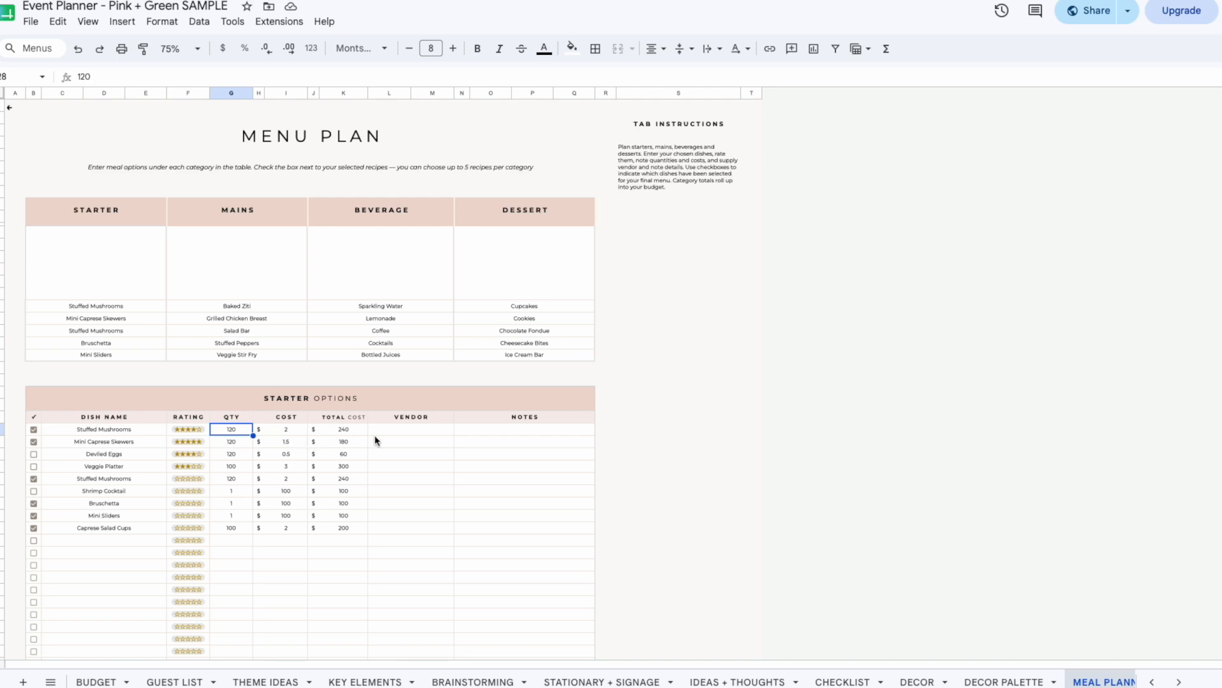
pyautogui.click(403, 430)
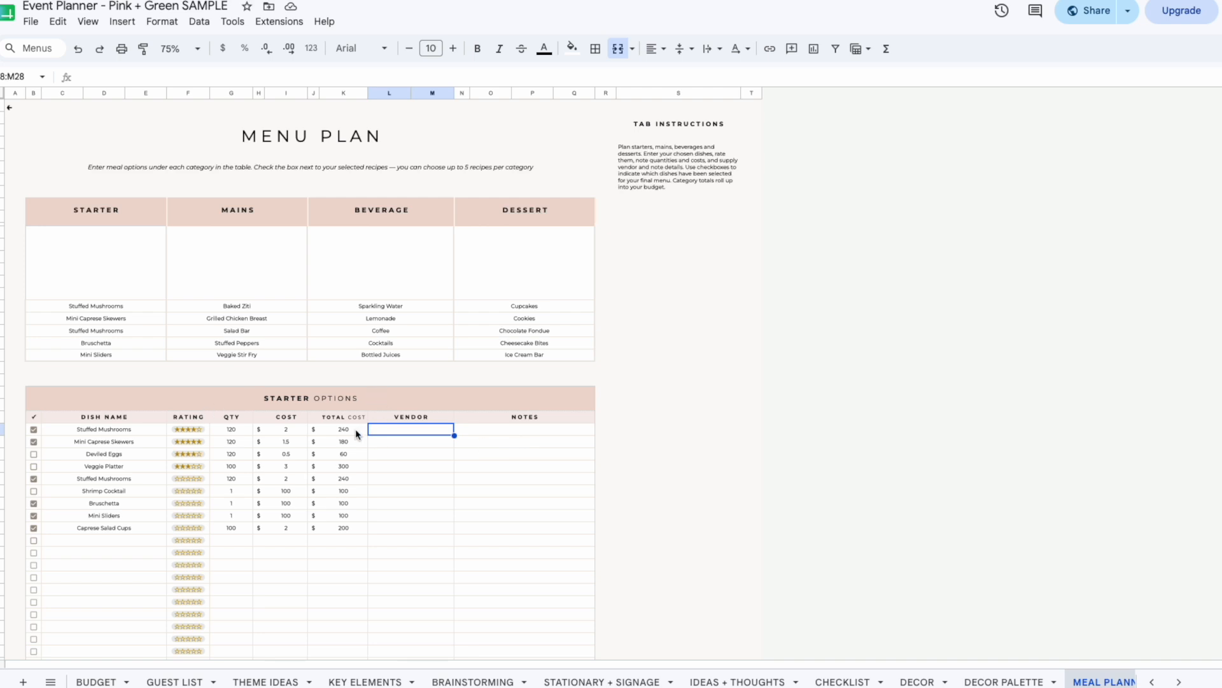
pyautogui.scroll(-15, 229, 401)
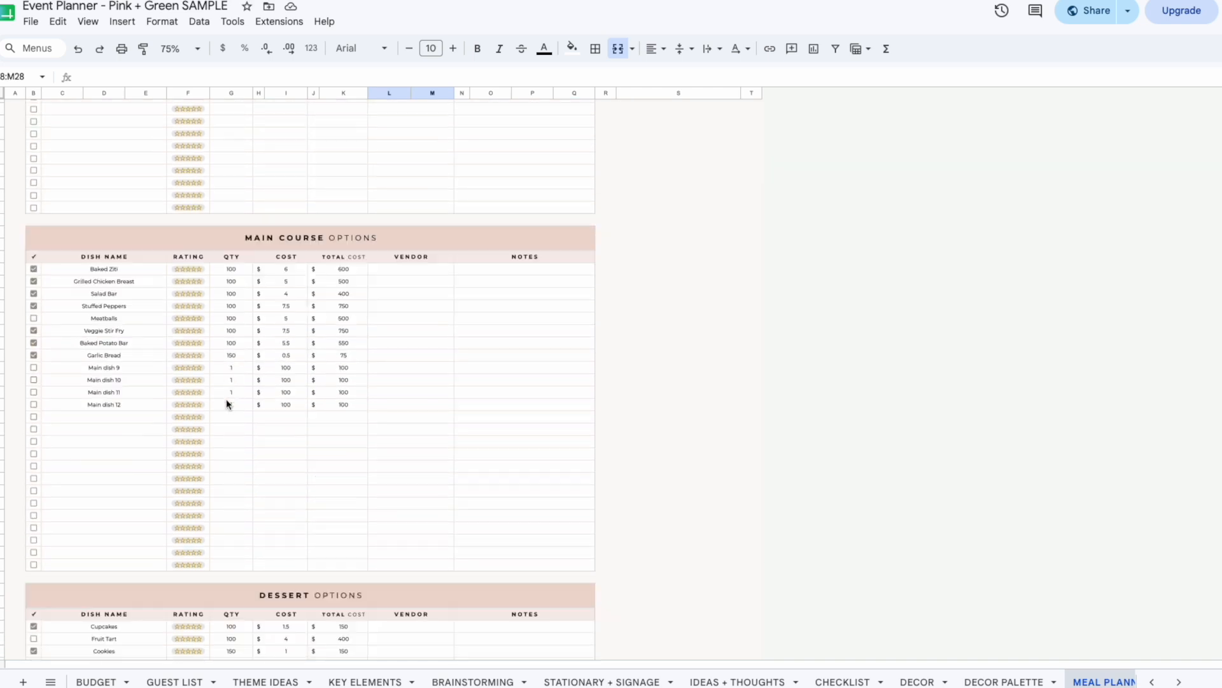
pyautogui.scroll(-5, 227, 403)
pyautogui.scroll(-3, 227, 403)
pyautogui.scroll(11, 228, 403)
pyautogui.scroll(12, 226, 398)
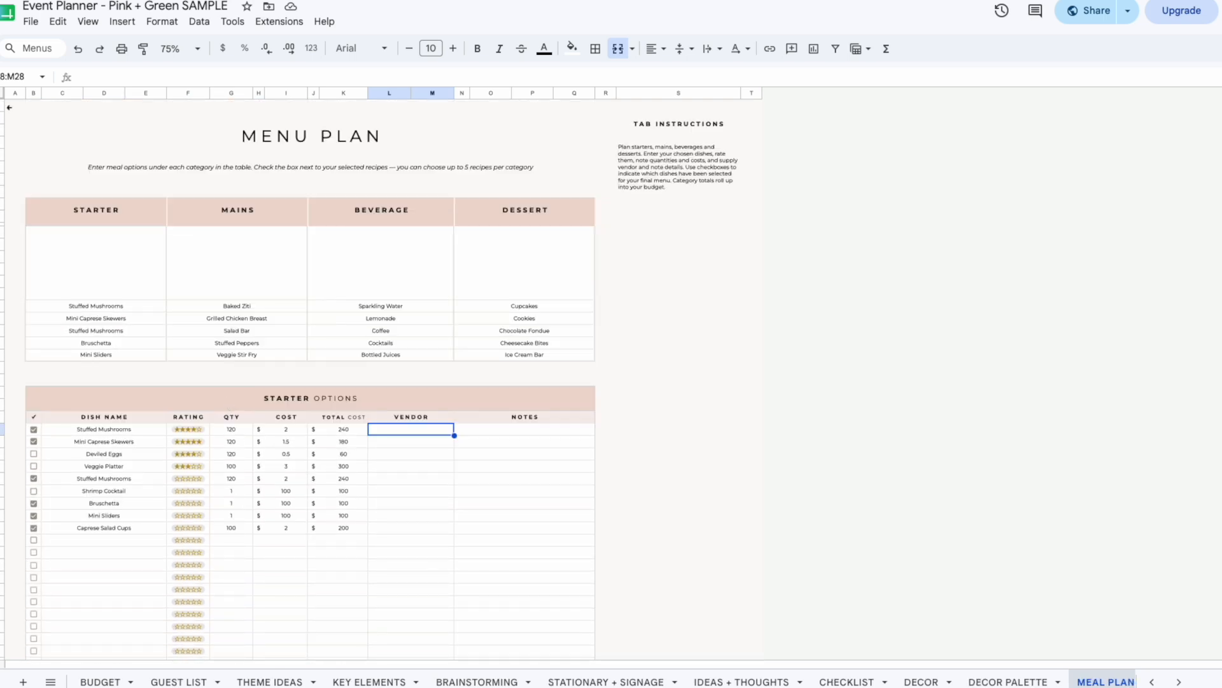
# Open the ACTIVITIES + GAMES sheet and look over its list of games and ideas.
pyautogui.hscroll(6, 921, 683)
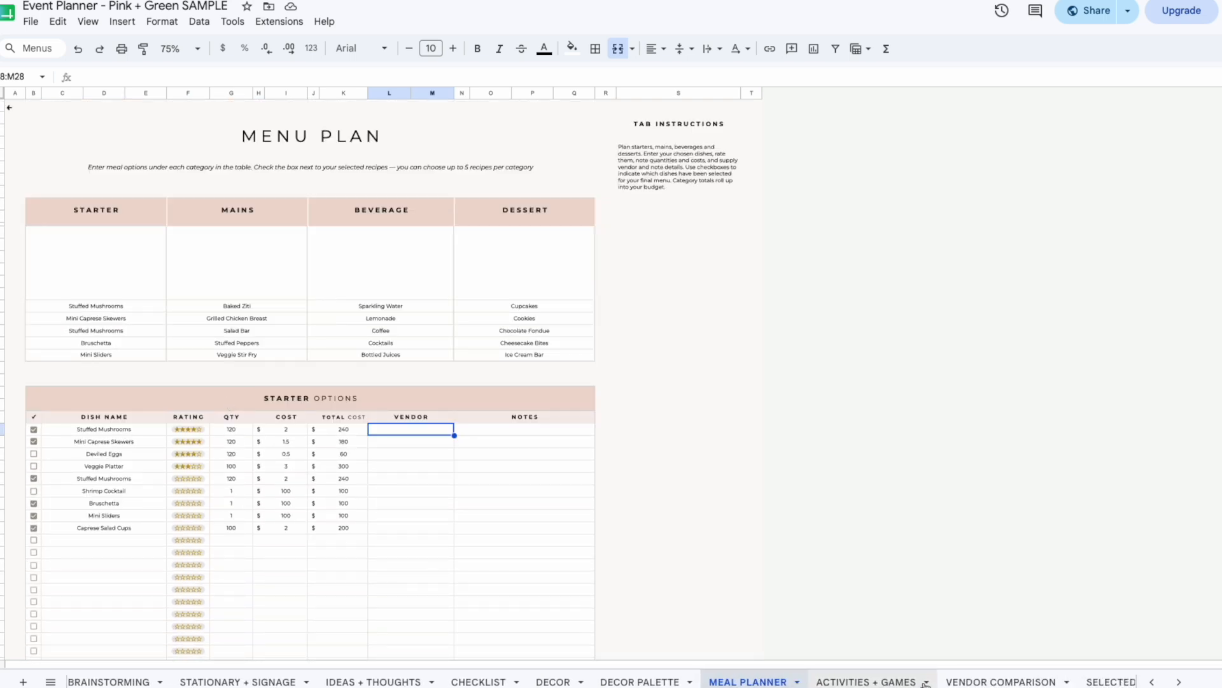
pyautogui.hscroll(1, 924, 683)
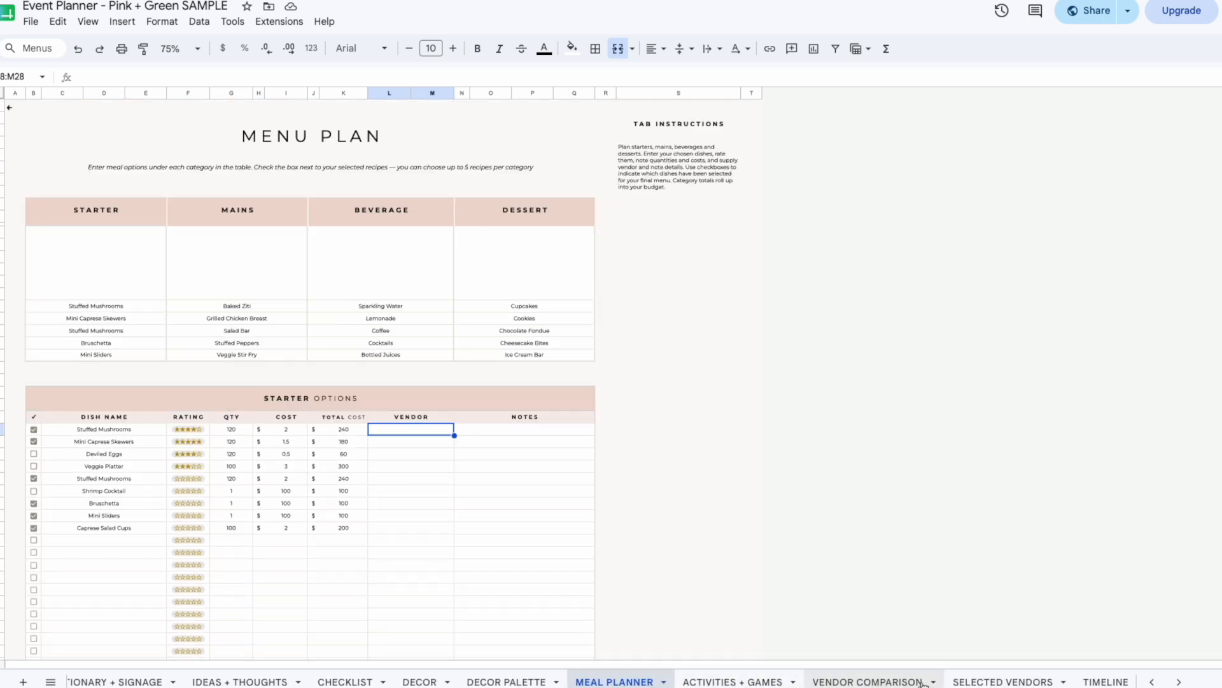
pyautogui.click(753, 682)
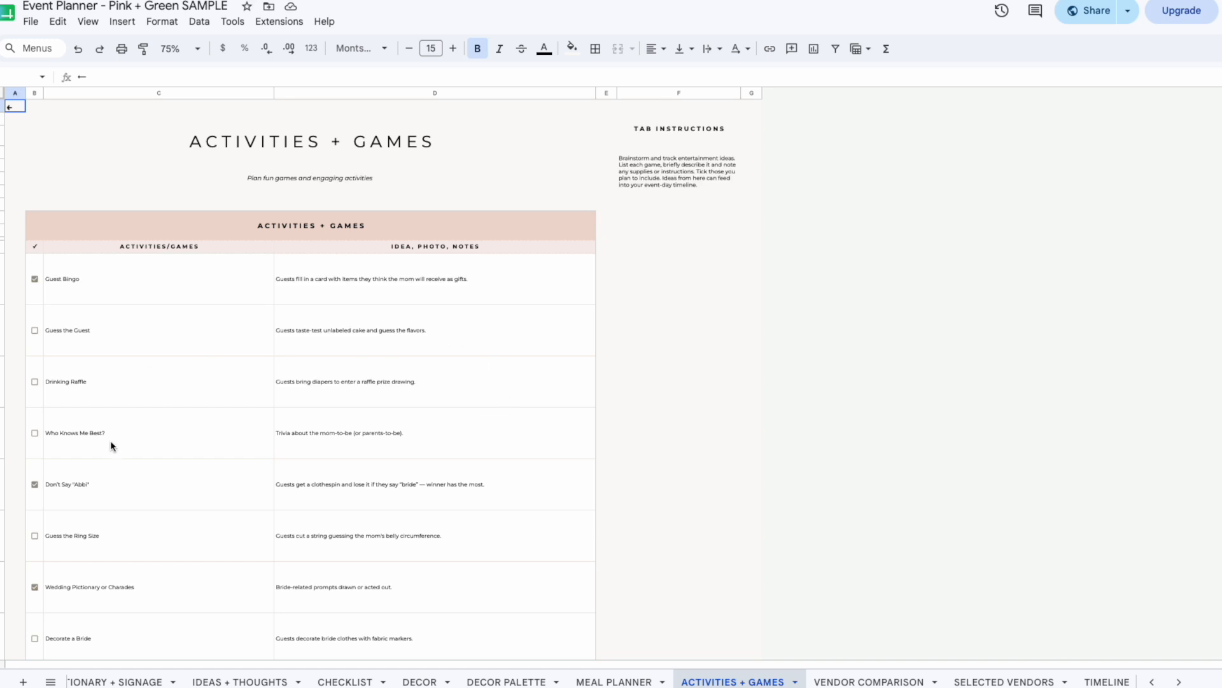
pyautogui.scroll(-2, 98, 447)
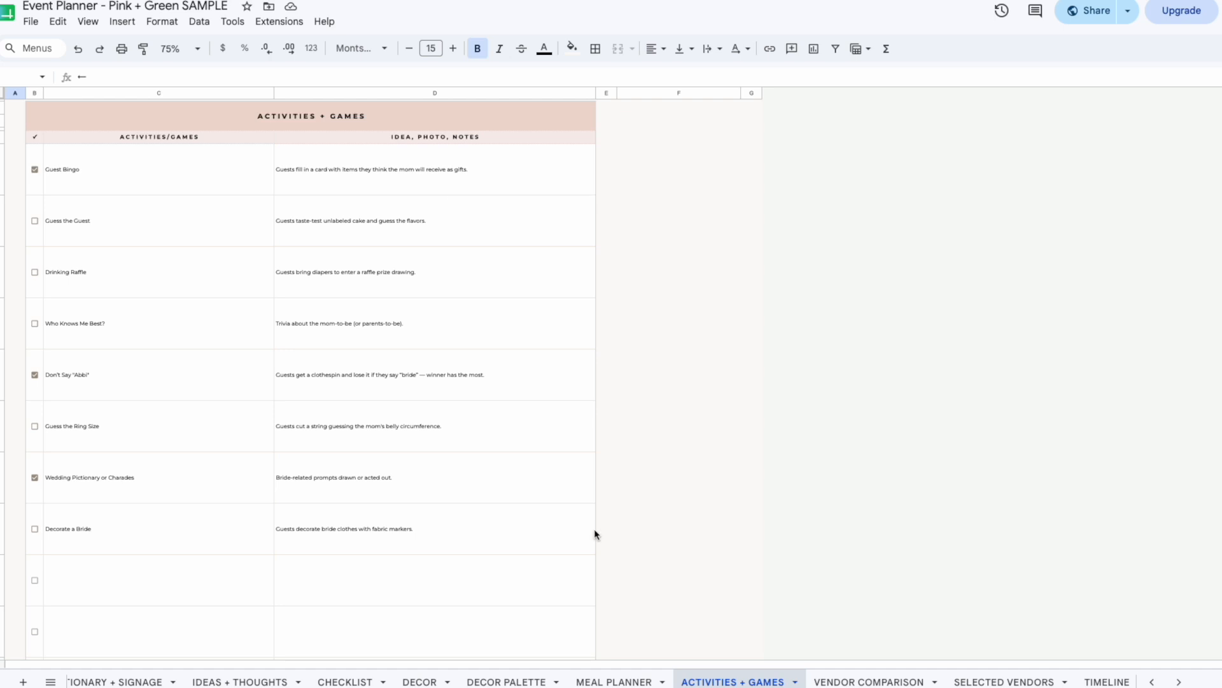
pyautogui.scroll(2, 594, 528)
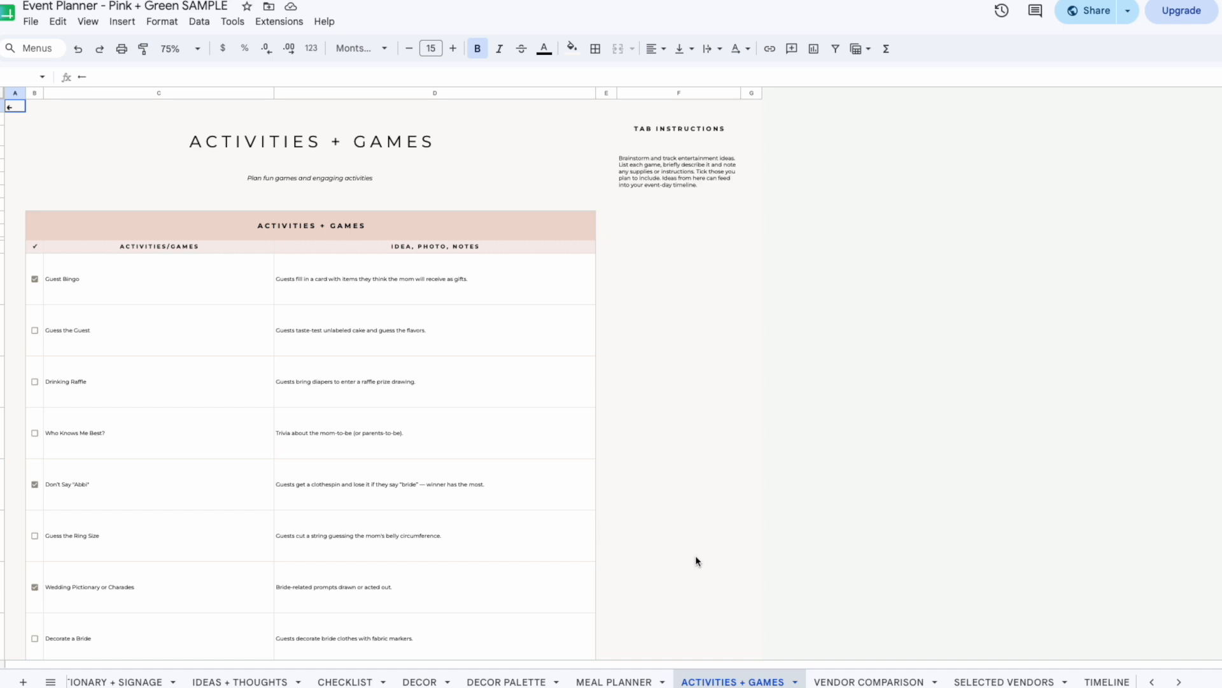
# Open the VENDOR COMPARISON sheet and tick Sweet Pea Bakery as the chosen vendor in the CAKE table.
pyautogui.click(867, 681)
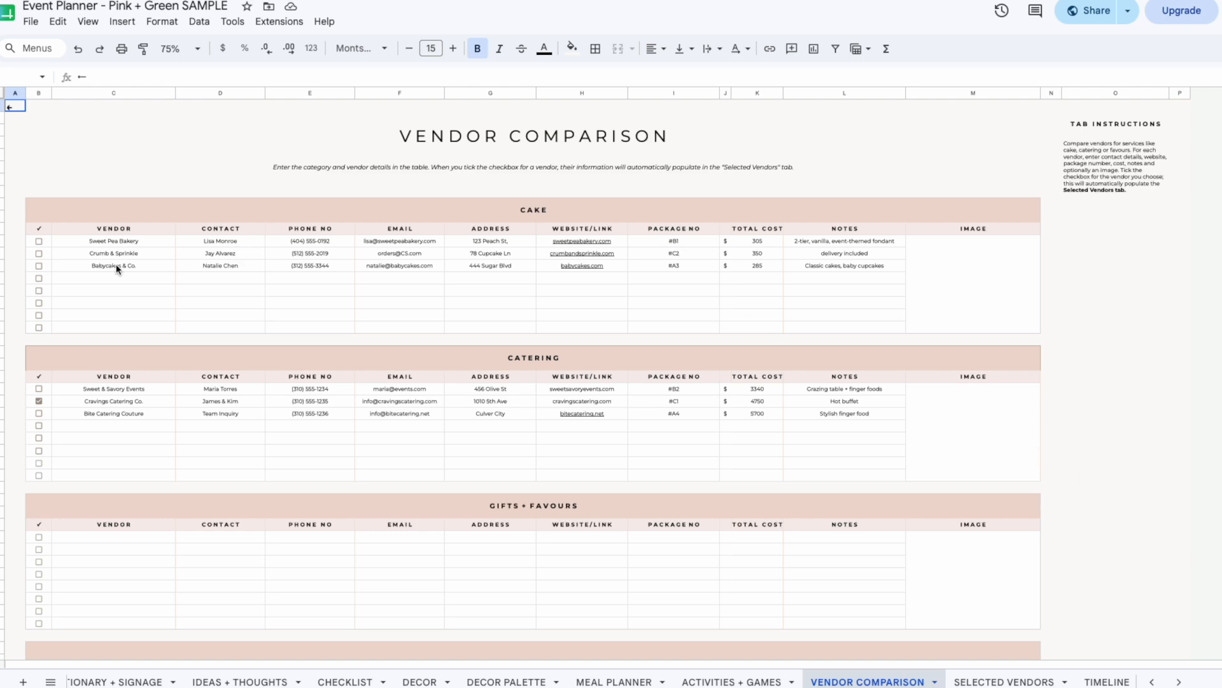
pyautogui.click(113, 246)
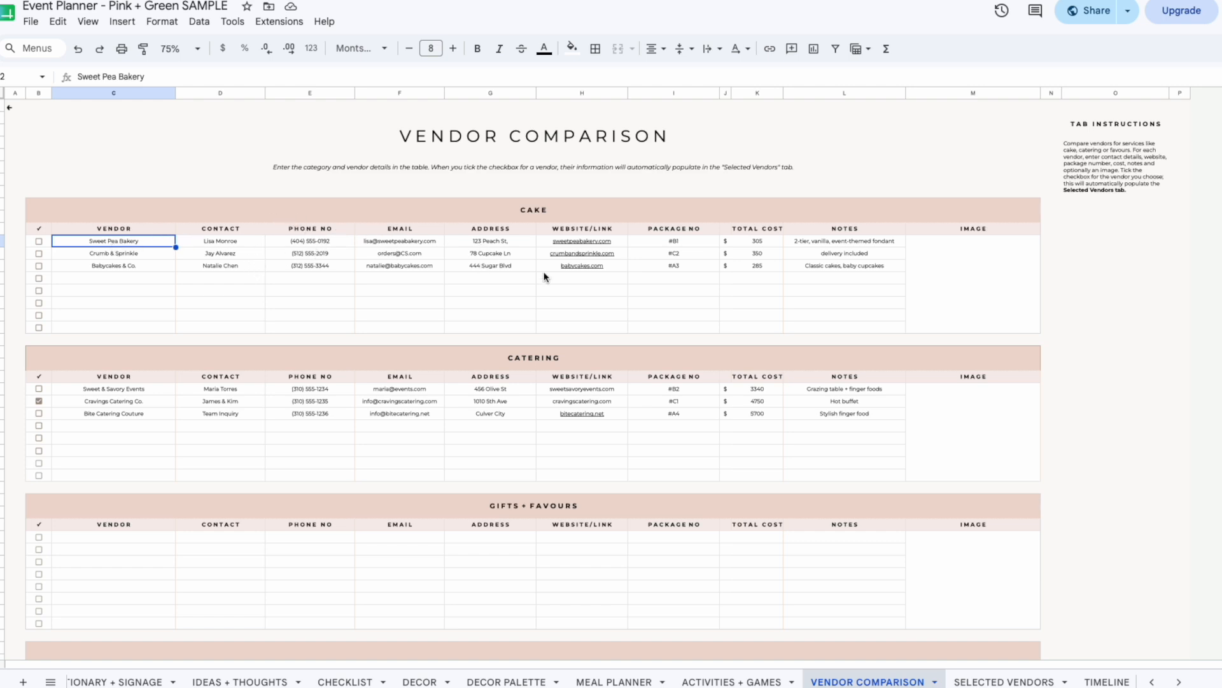
pyautogui.moveTo(608, 262)
pyautogui.click(38, 243)
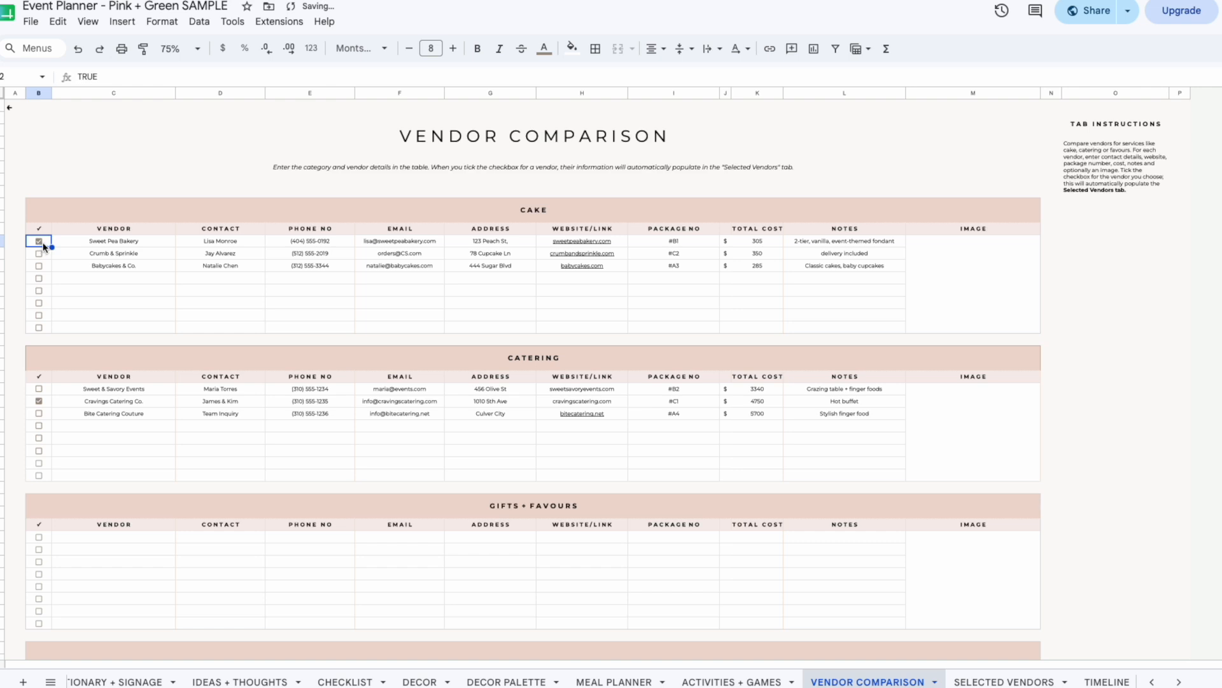
# Open the SELECTED VENDORS sheet and inspect the formulas behind the CAKE card's cost and vendor name.
pyautogui.click(1013, 682)
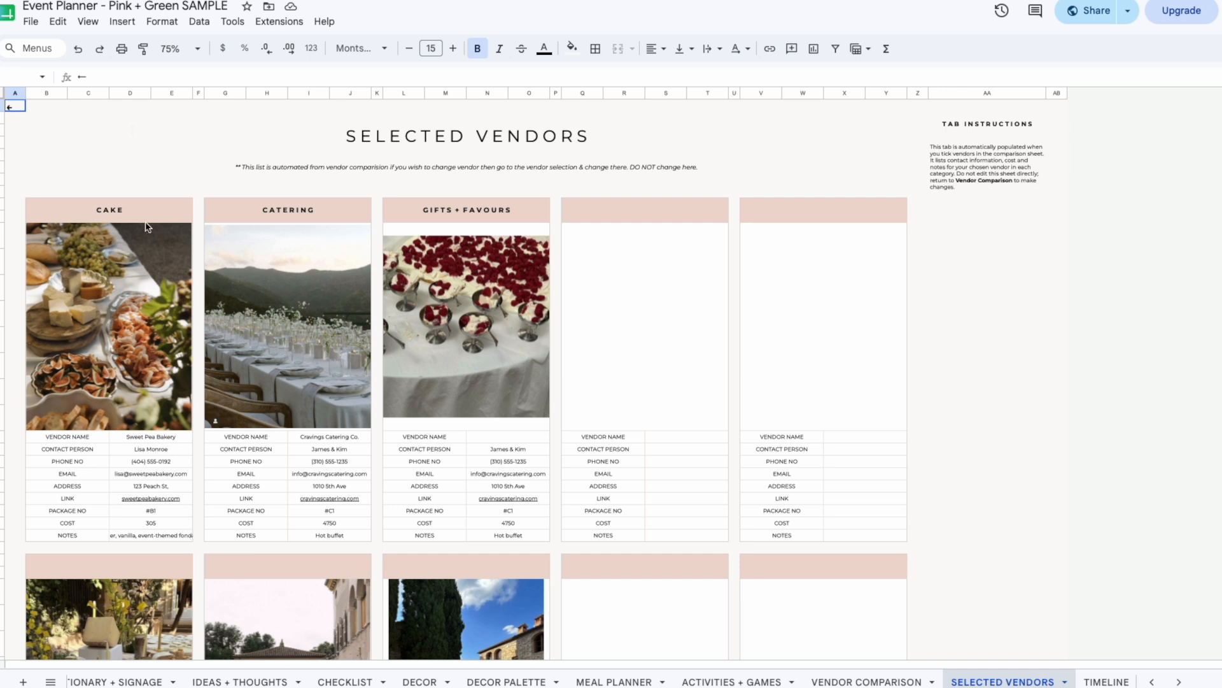
pyautogui.click(171, 510)
pyautogui.click(172, 523)
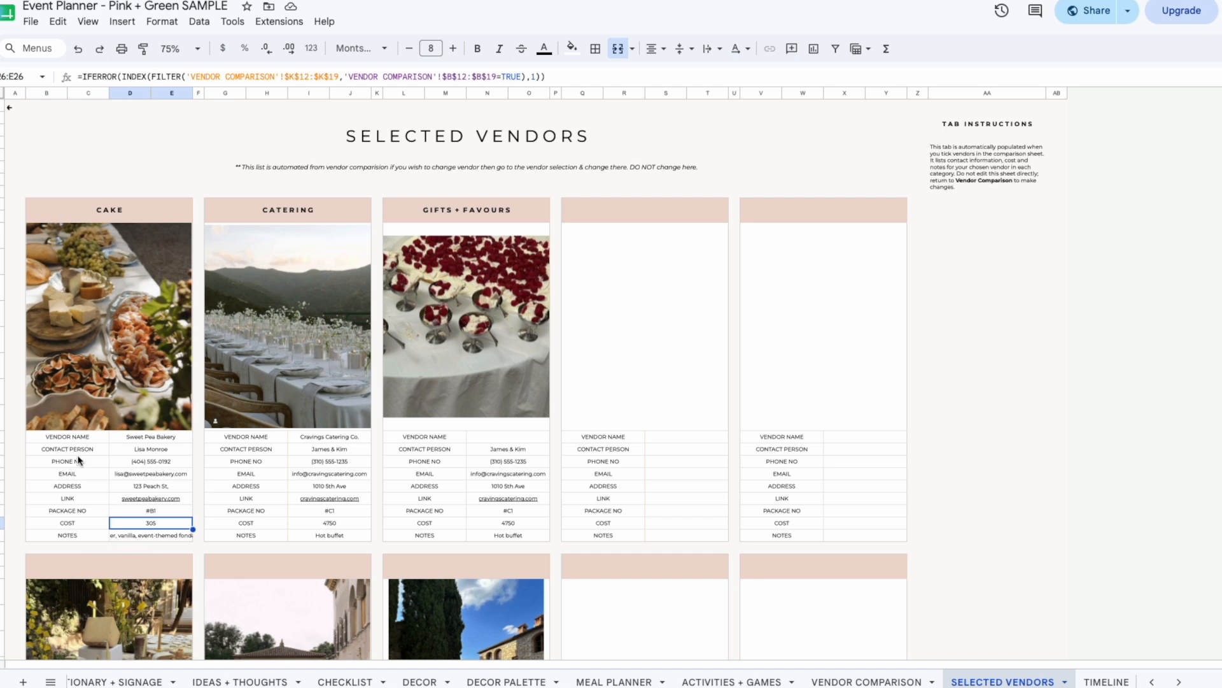
pyautogui.click(154, 437)
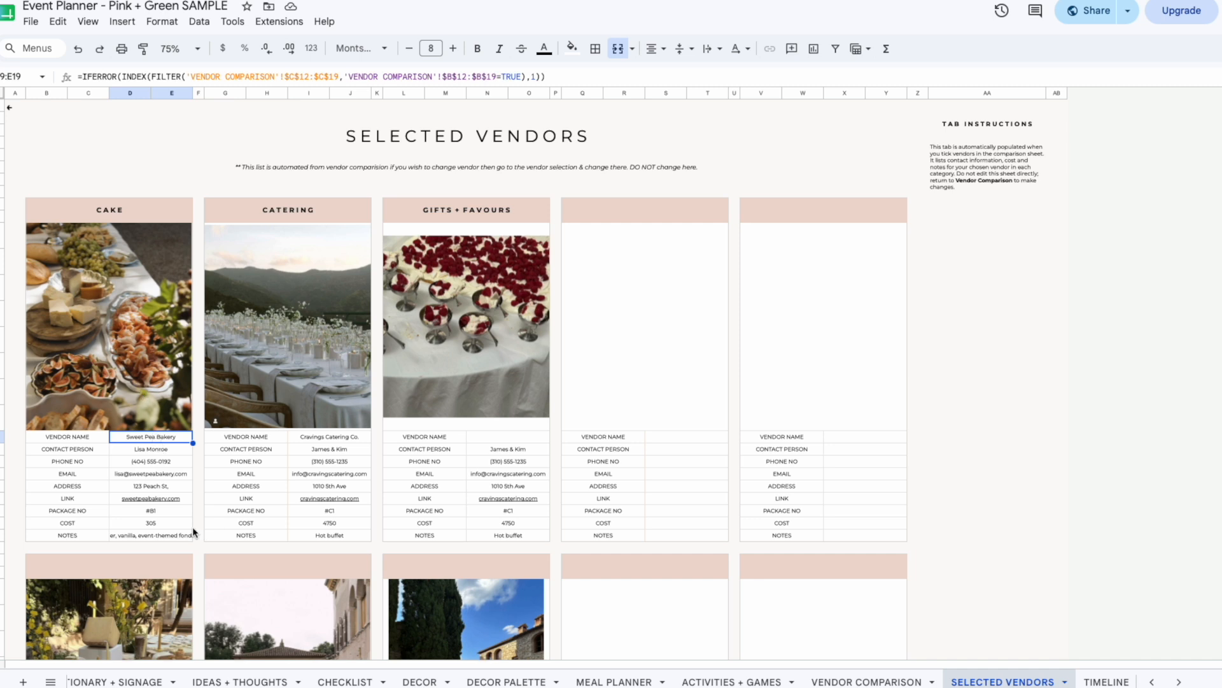
# View the image insertion options for the CAKE card's picture area without inserting anything, and look over the other vendor cards.
pyautogui.click(172, 404)
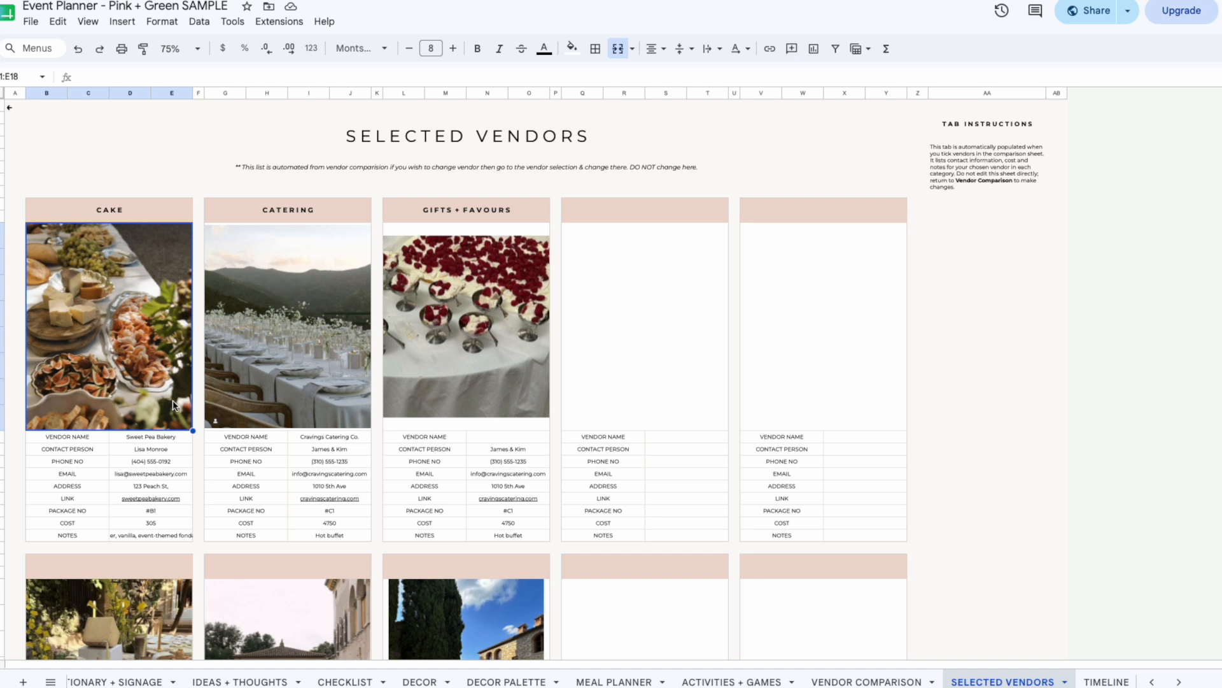
pyautogui.click(123, 21)
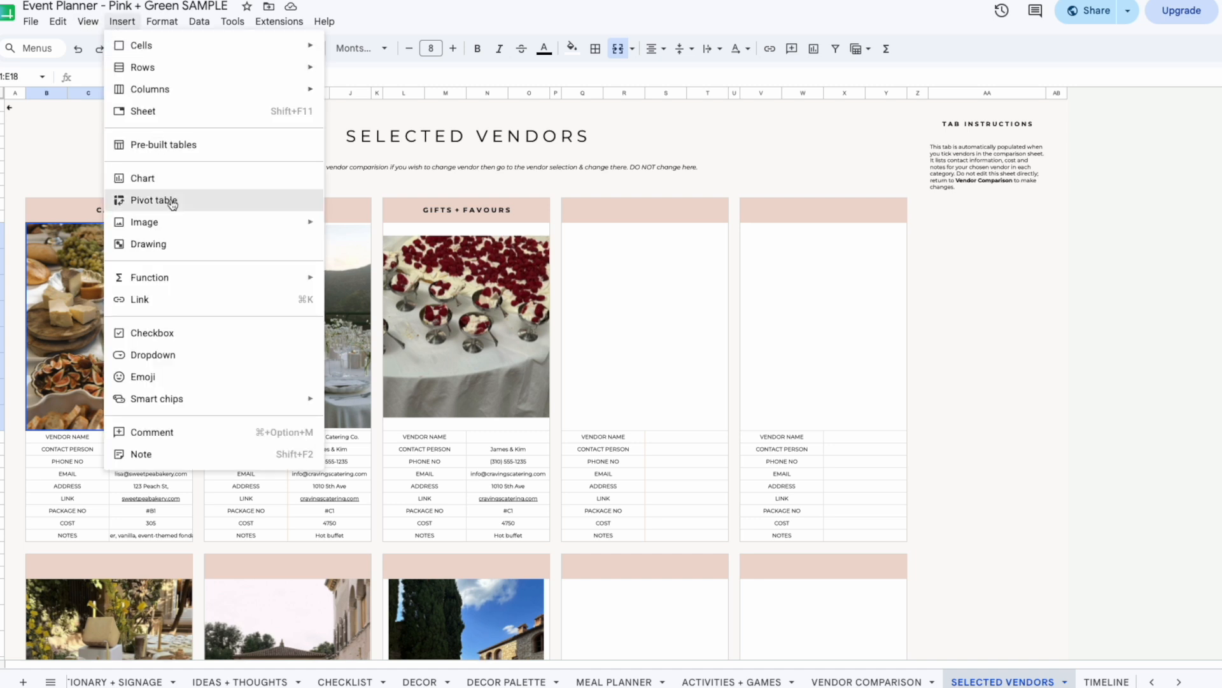
pyautogui.moveTo(165, 225)
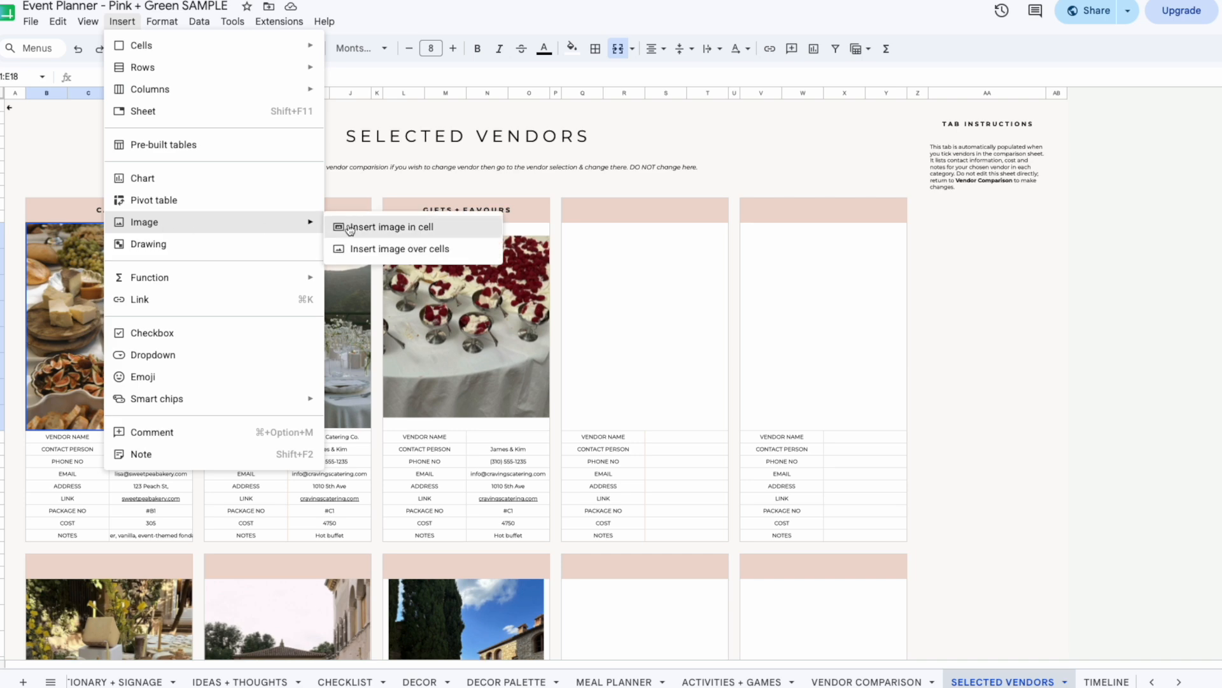
pyautogui.click(602, 291)
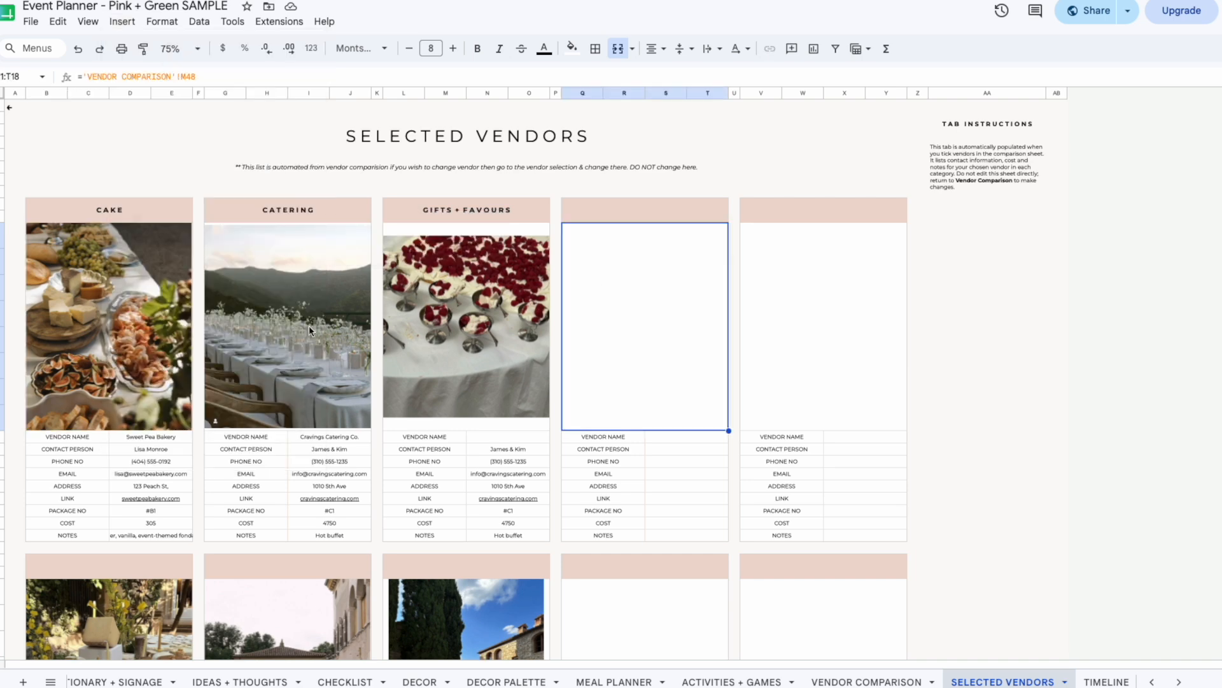
pyautogui.scroll(-2, 212, 368)
pyautogui.scroll(2, 212, 368)
pyautogui.scroll(-2, 212, 368)
pyautogui.scroll(2, 212, 368)
# Open the TIMELINE sheet and inspect the icon, activity name and additional notes of the Venue Setup row.
pyautogui.hscroll(3, 1027, 679)
pyautogui.moveTo(972, 677)
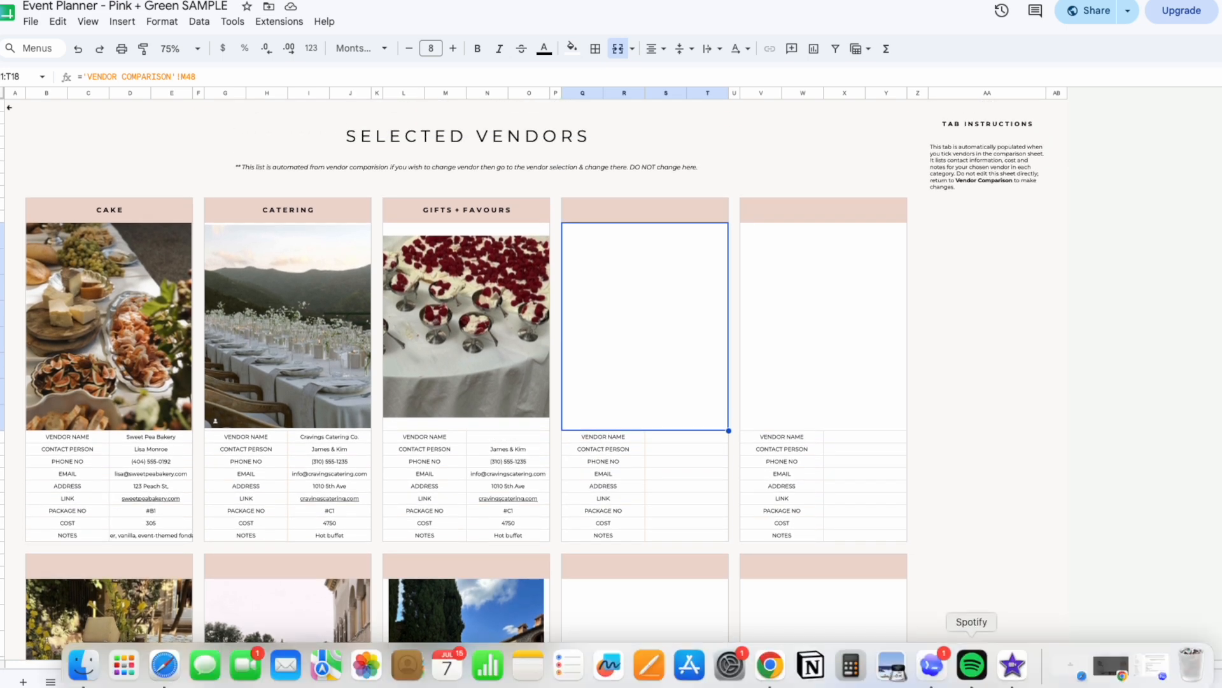
pyautogui.click(991, 680)
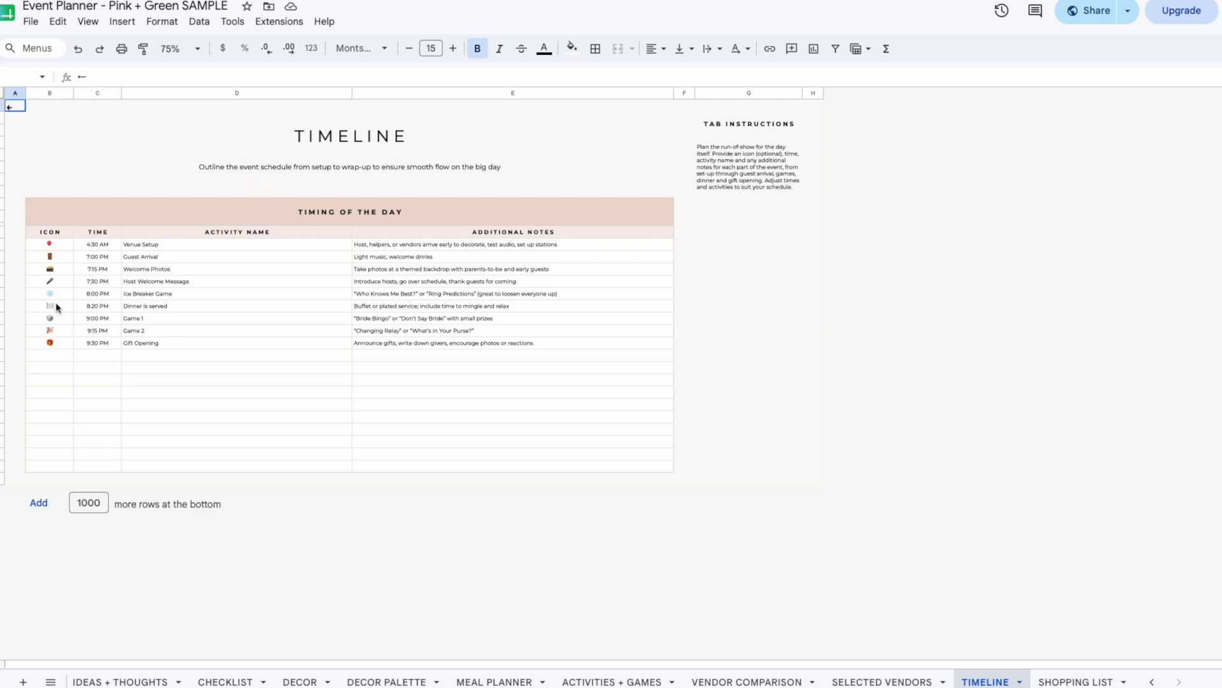
pyautogui.click(57, 245)
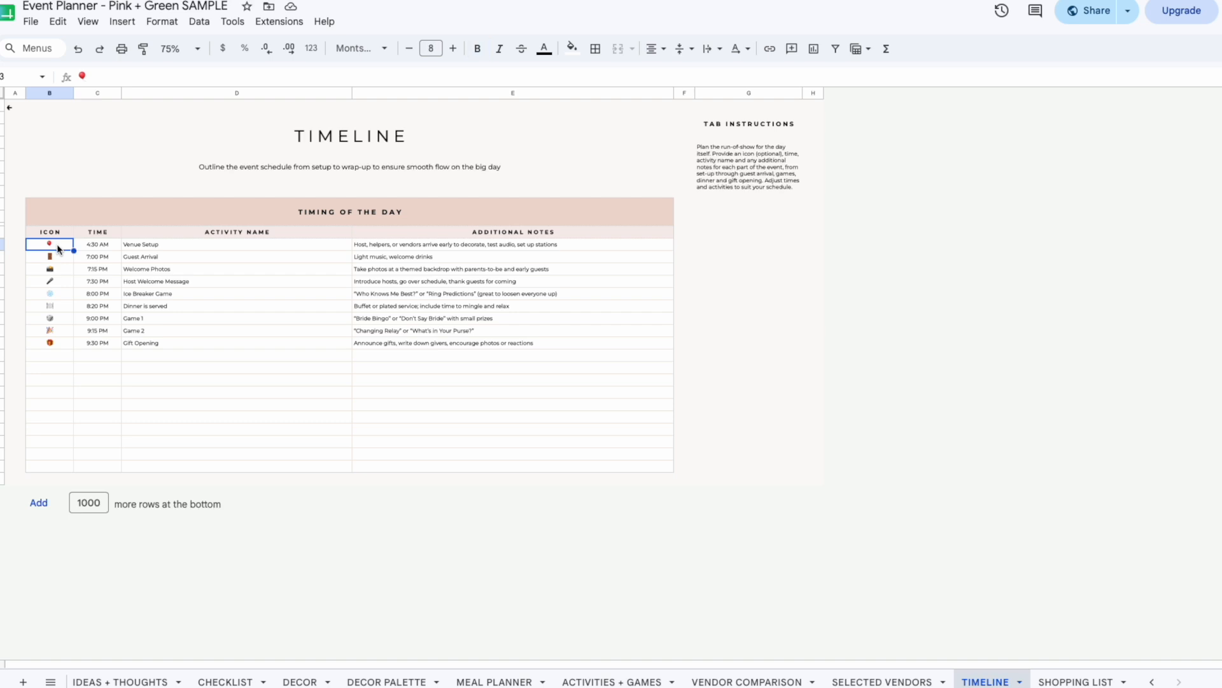
pyautogui.click(126, 249)
pyautogui.click(118, 248)
pyautogui.click(148, 249)
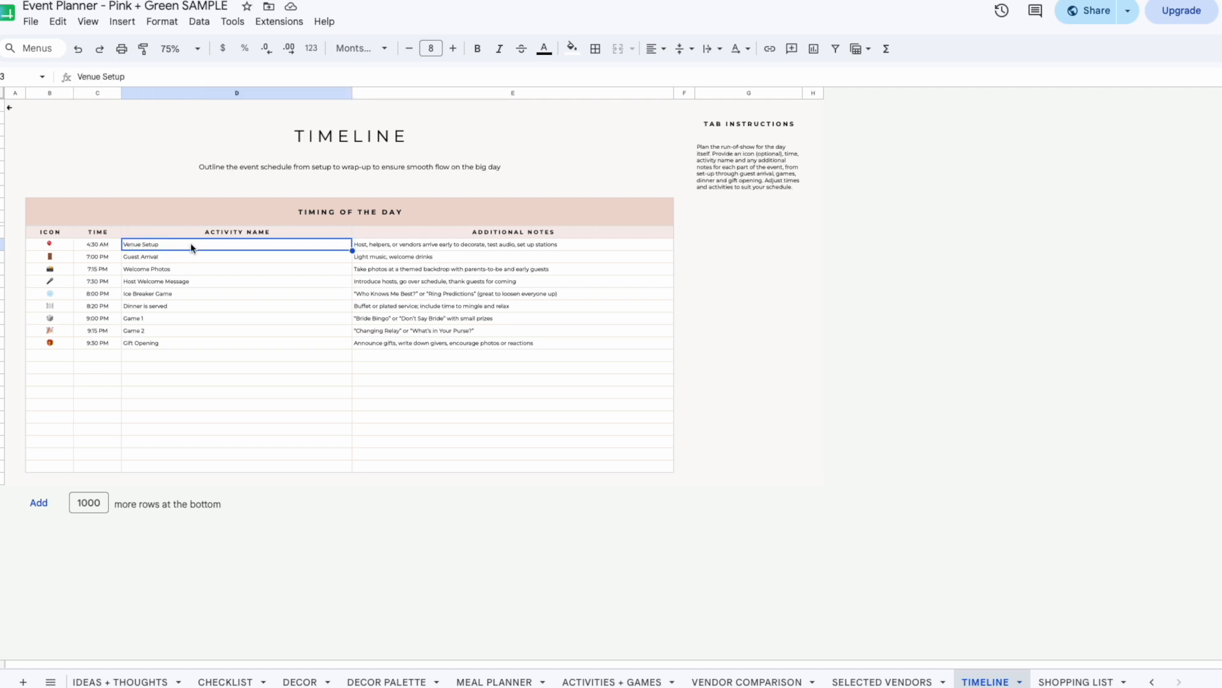
pyautogui.click(424, 247)
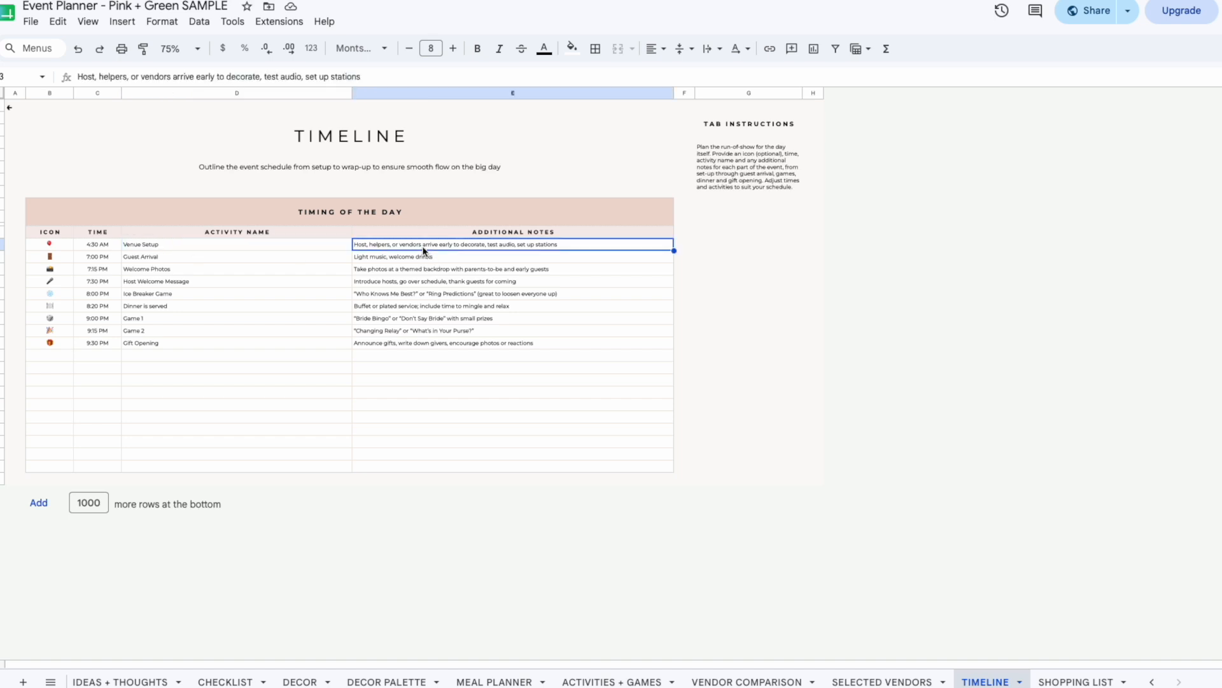
# Open the SHOPPING LIST sheet to view its items, categories and purchased checkboxes.
pyautogui.click(1058, 681)
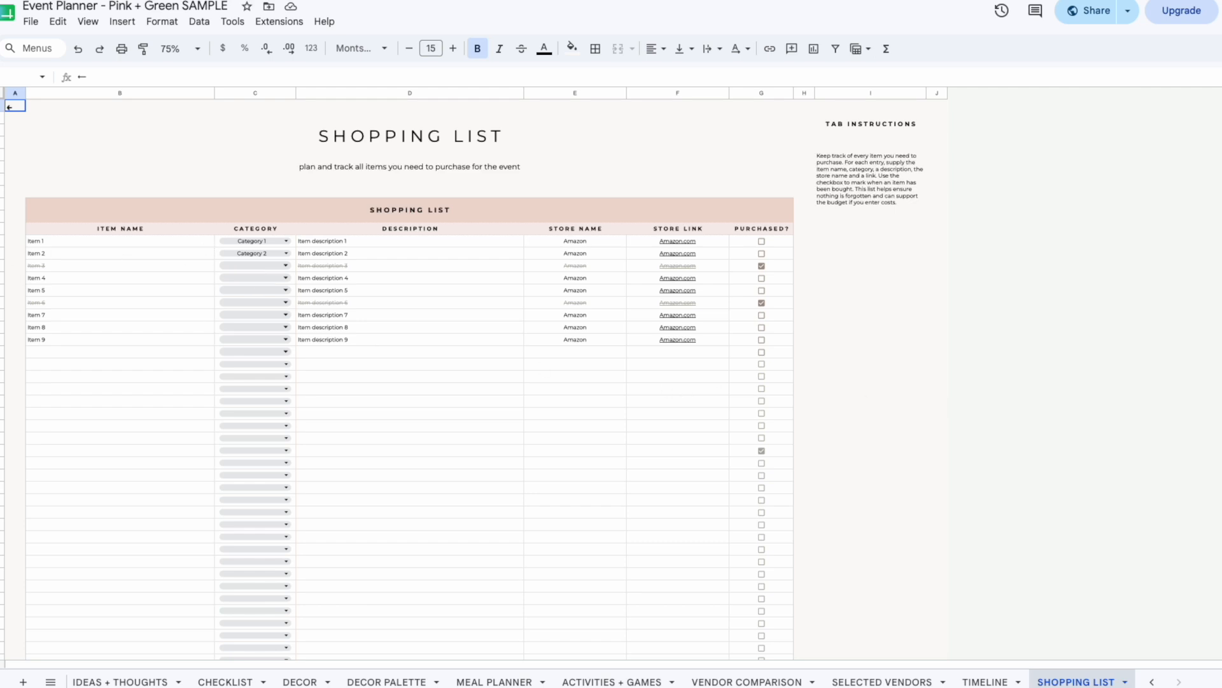
# View the category options for Item 1 and the data validation rules behind the dropdown, leaving the five categories unedited.
pyautogui.click(258, 239)
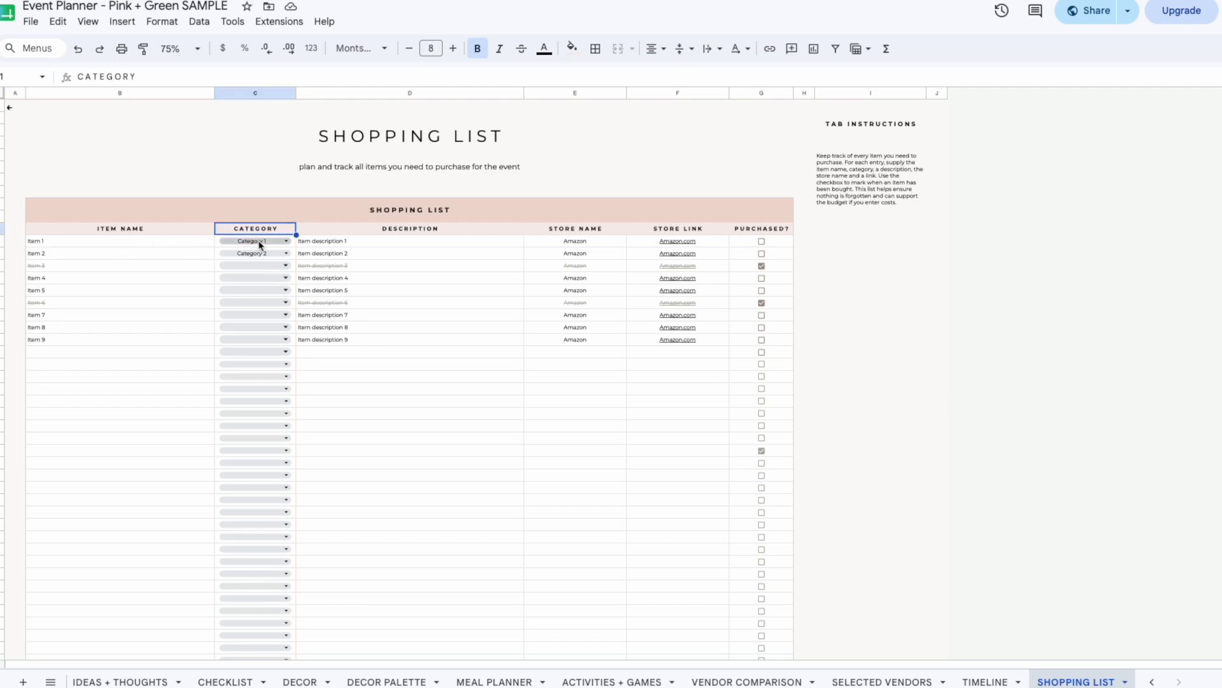
pyautogui.click(258, 239)
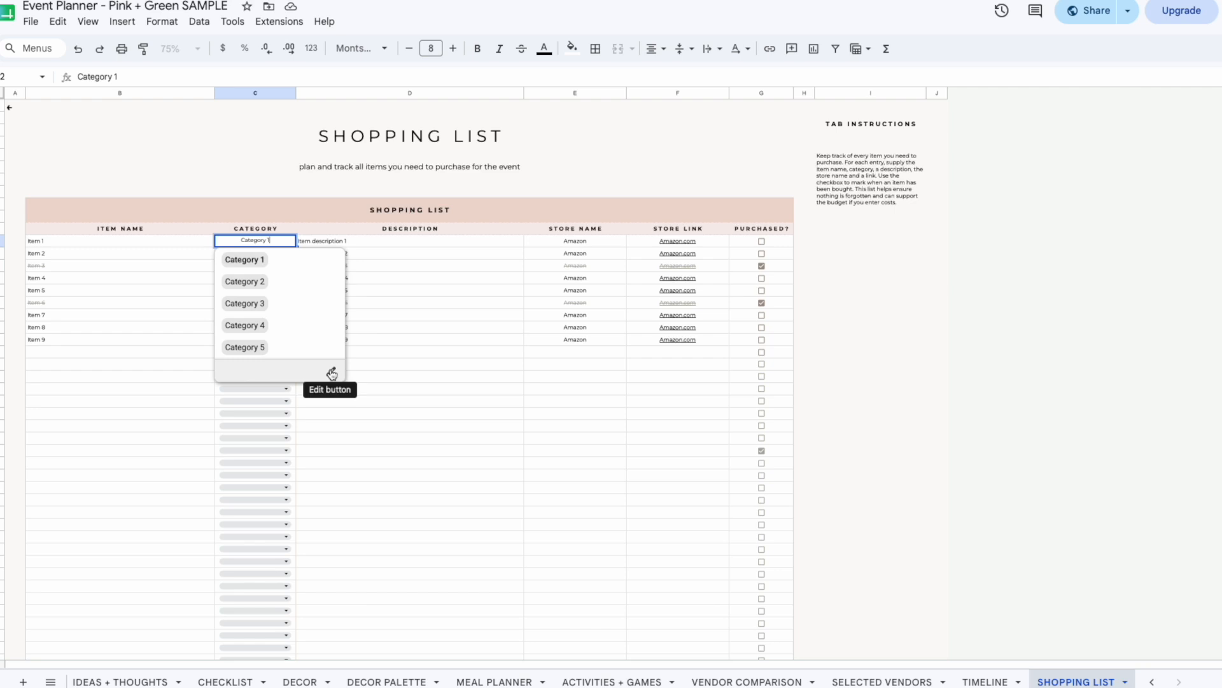
pyautogui.click(332, 373)
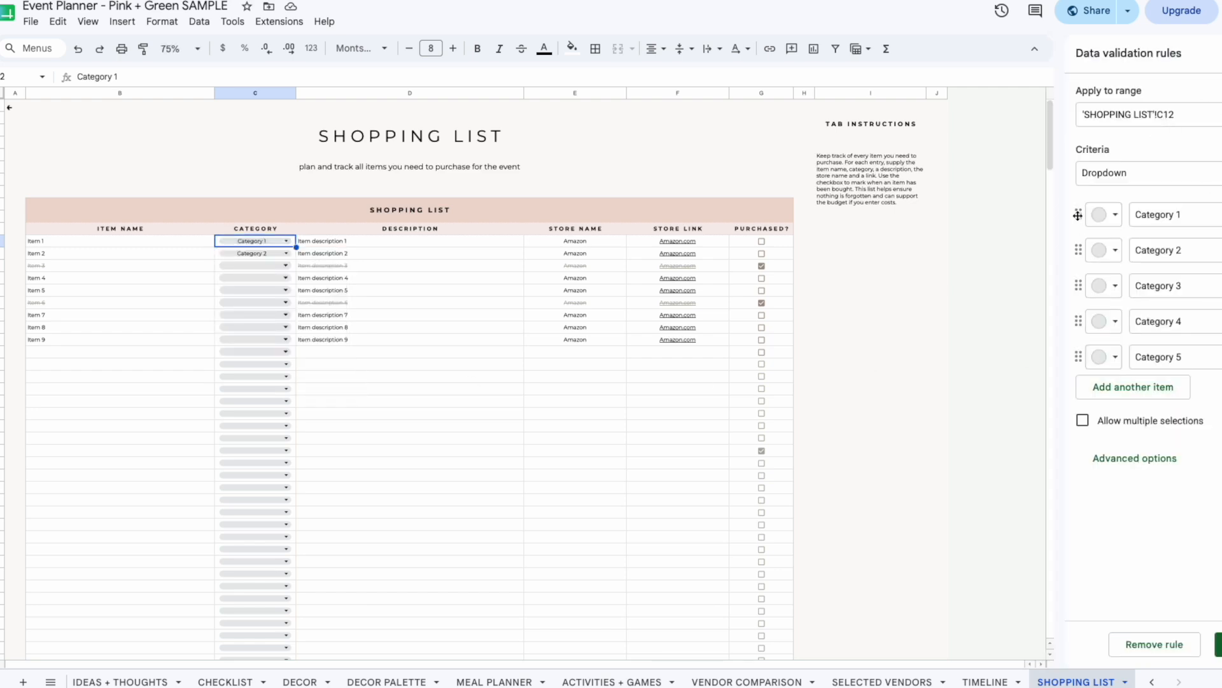
pyautogui.click(1219, 643)
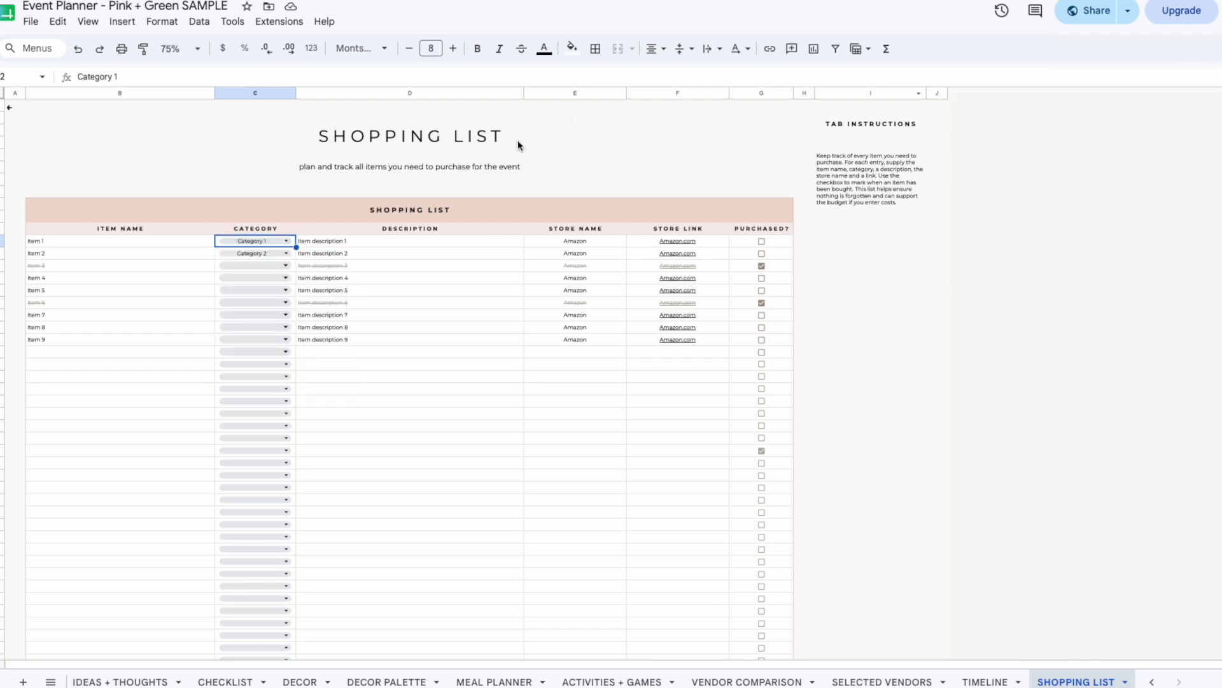
# Inspect Item 1's description, and mark the item as purchased and clear the mark again.
pyautogui.click(422, 240)
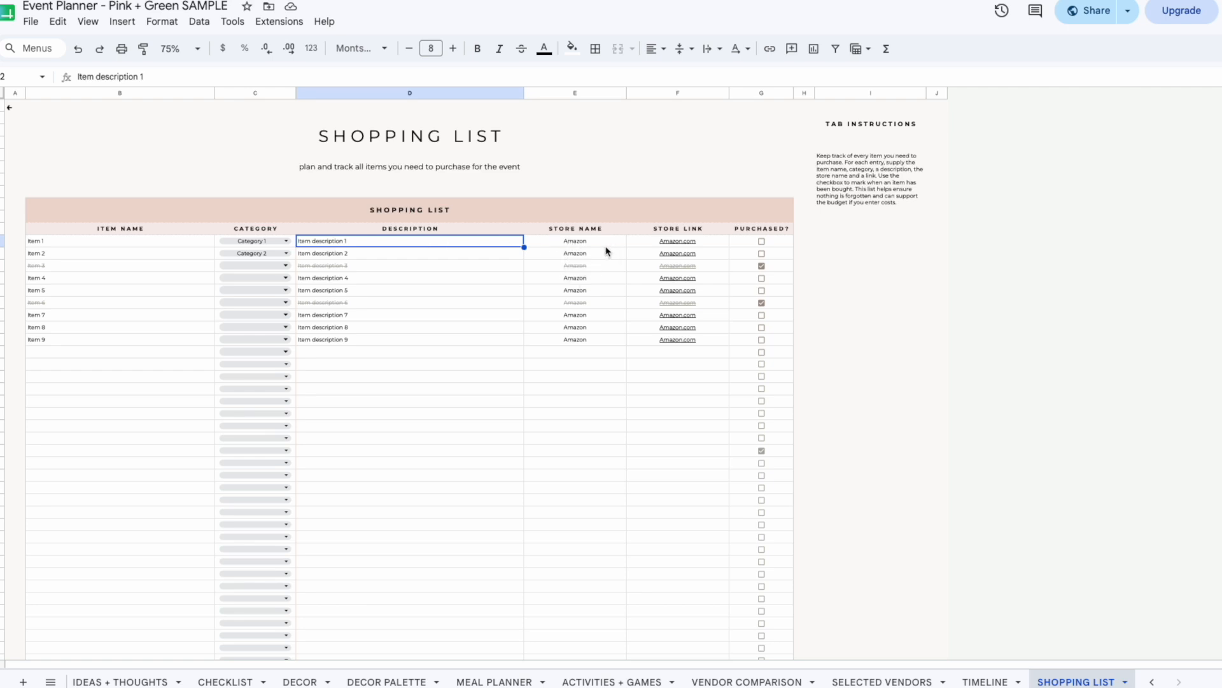
pyautogui.click(762, 242)
pyautogui.click(762, 242)
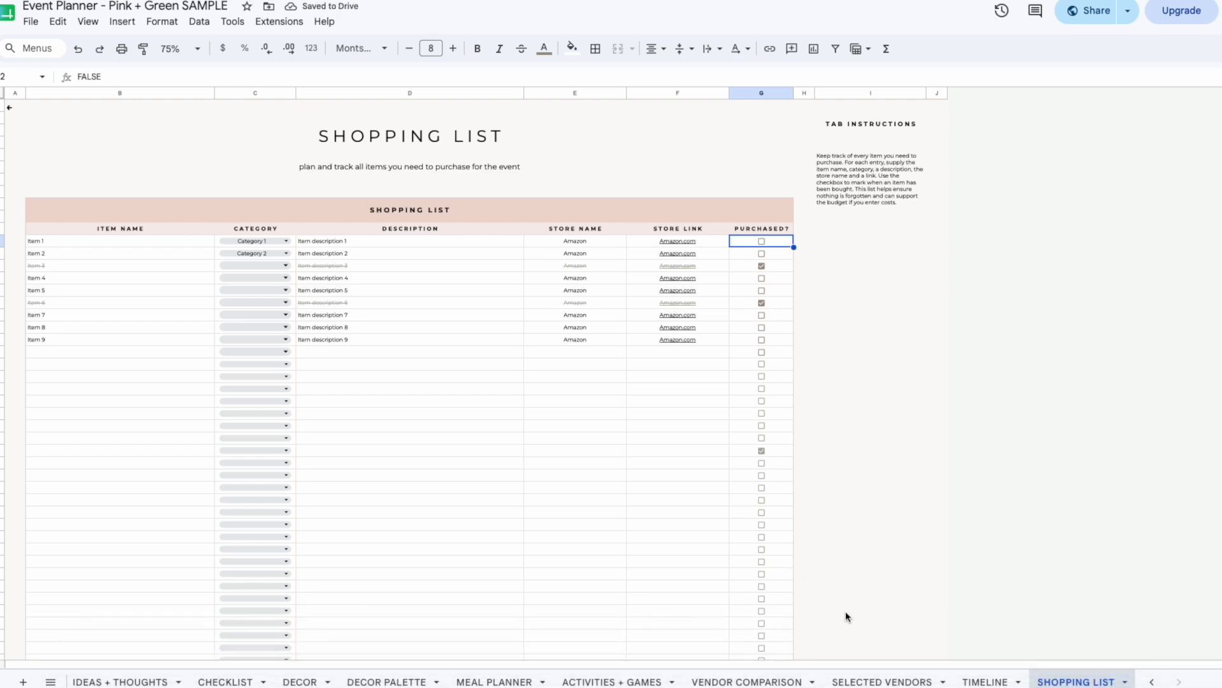
# Follow the SHOPPING LIST sheet's back link to the MAIN DASHBOARD sheet and look over its event and budget overview.
pyautogui.hscroll(-10, 853, 679)
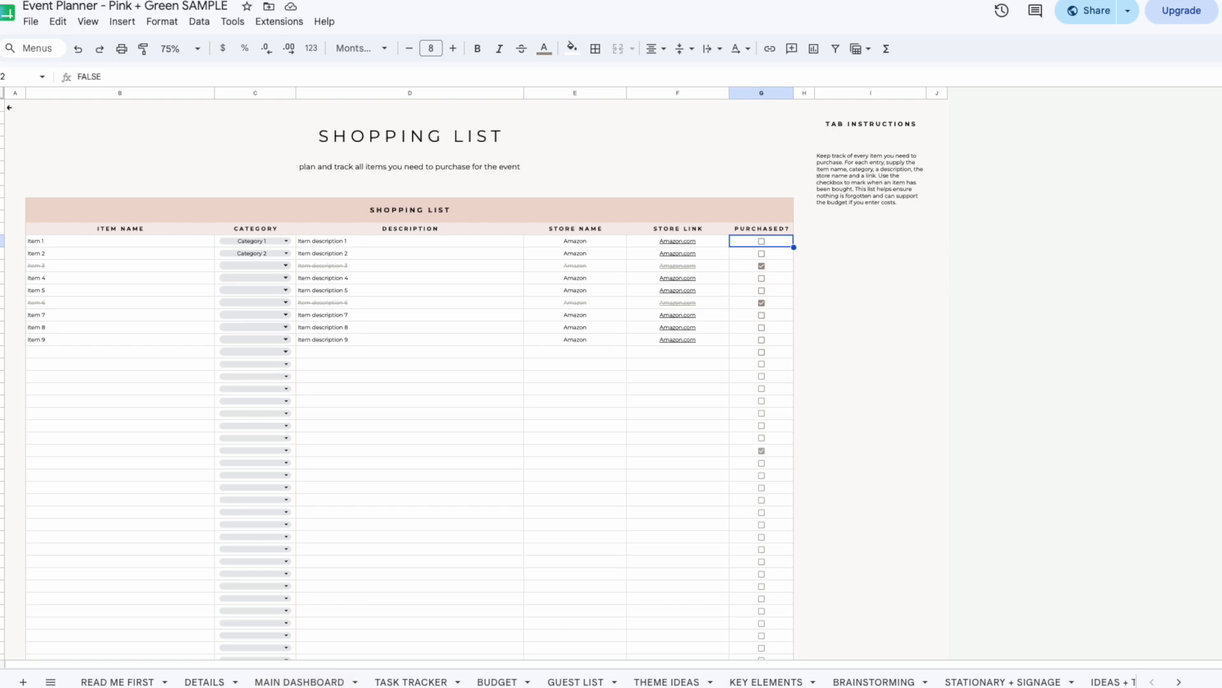
pyautogui.click(11, 108)
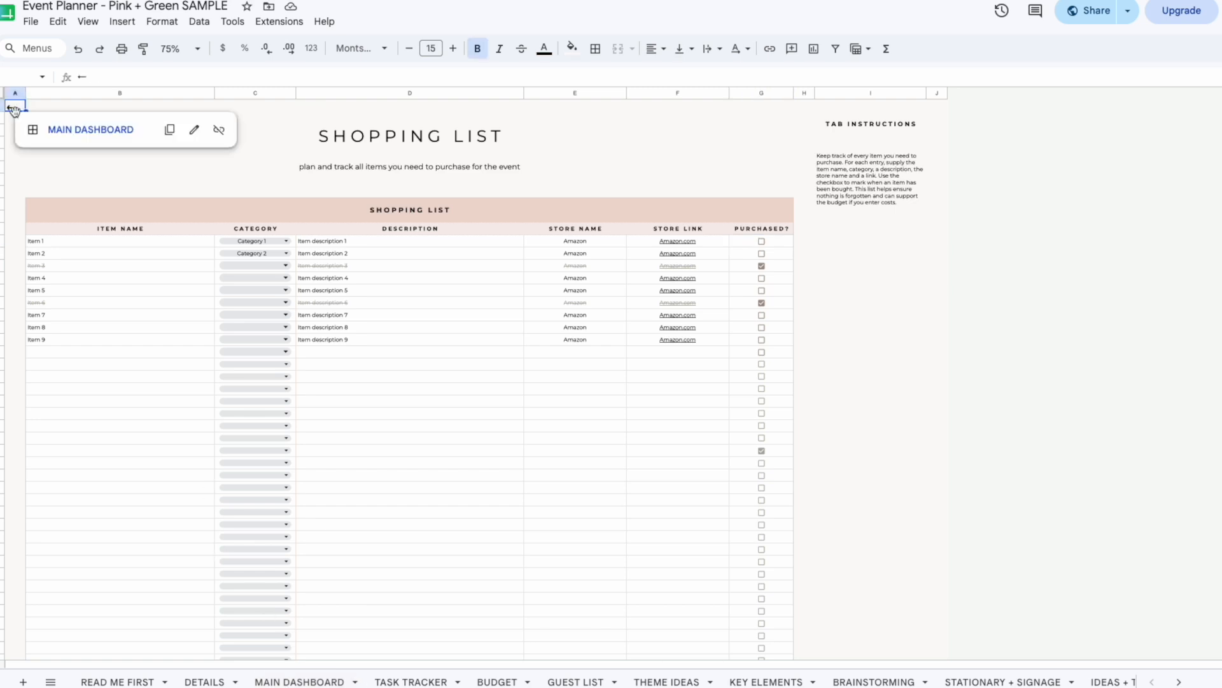
pyautogui.click(74, 131)
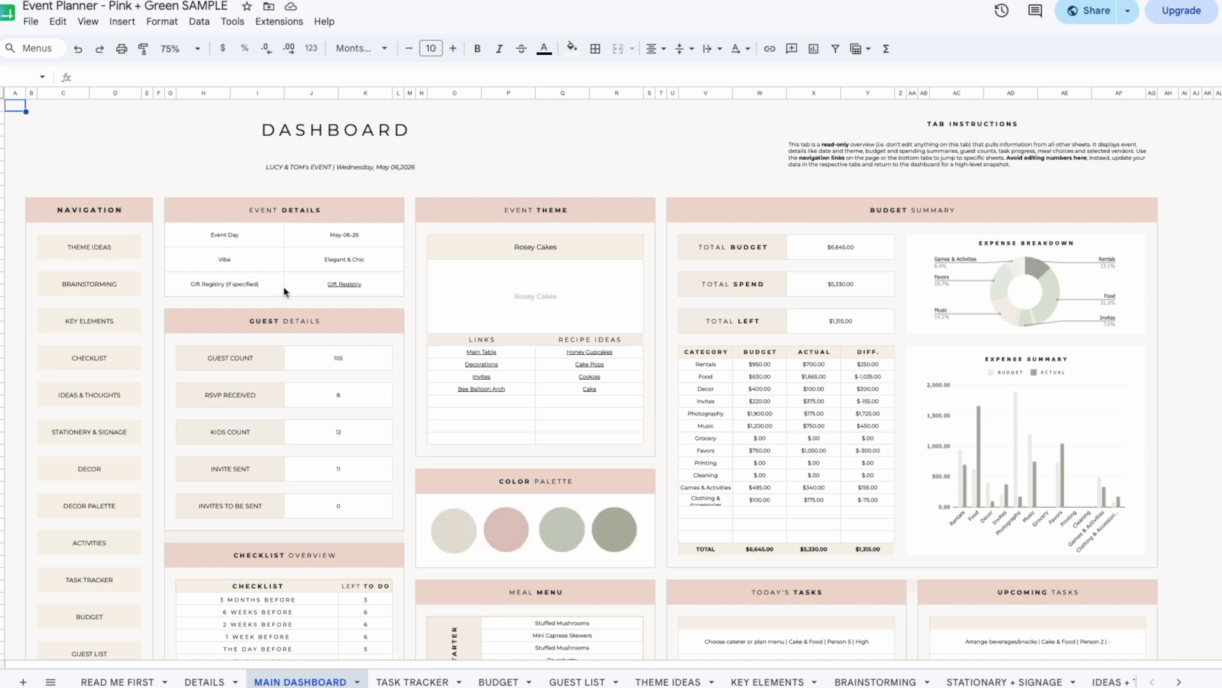
pyautogui.moveTo(288, 288)
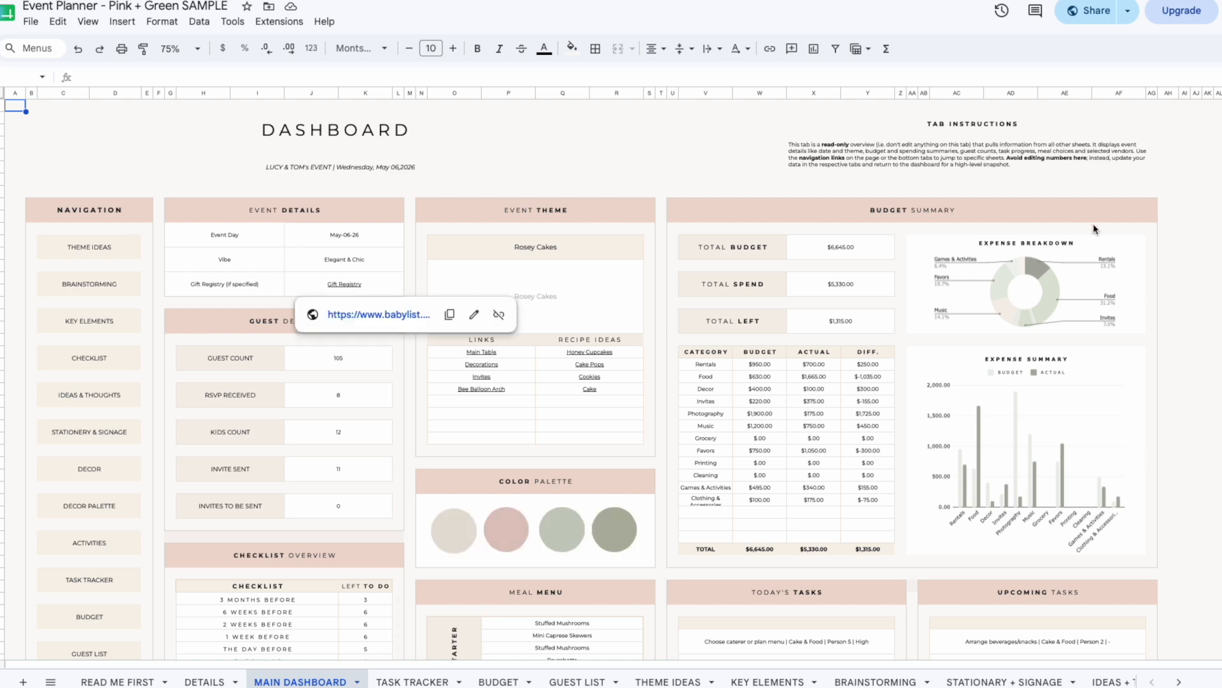
pyautogui.click(1221, 216)
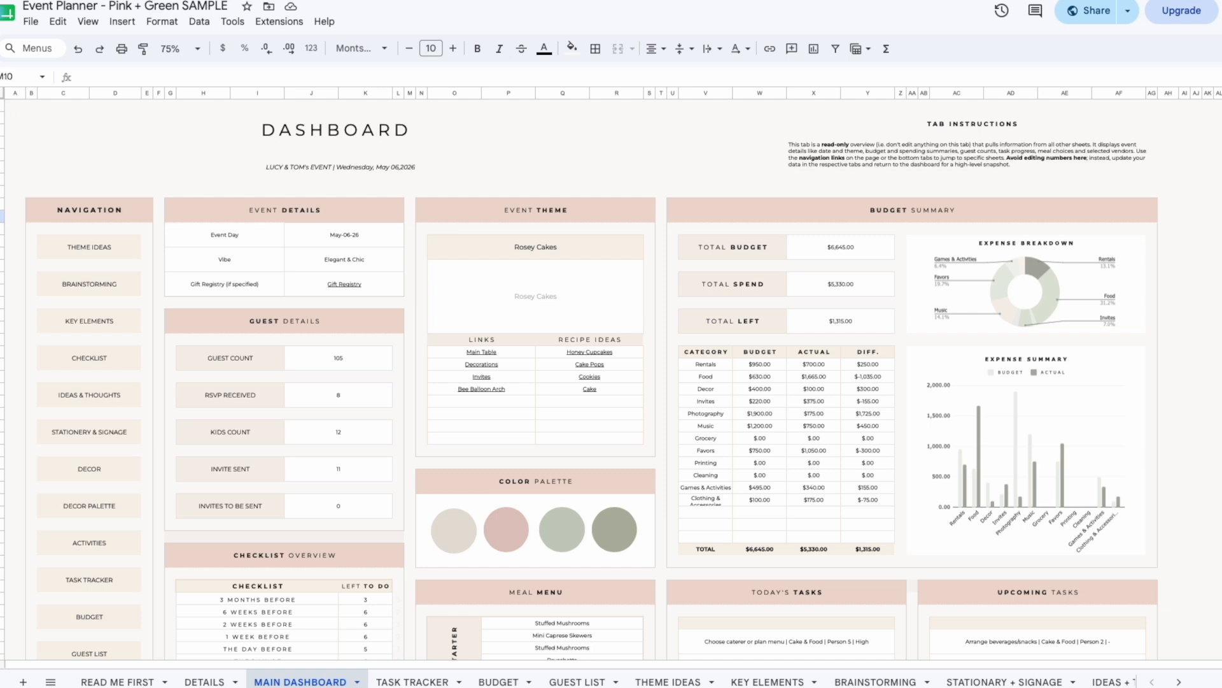